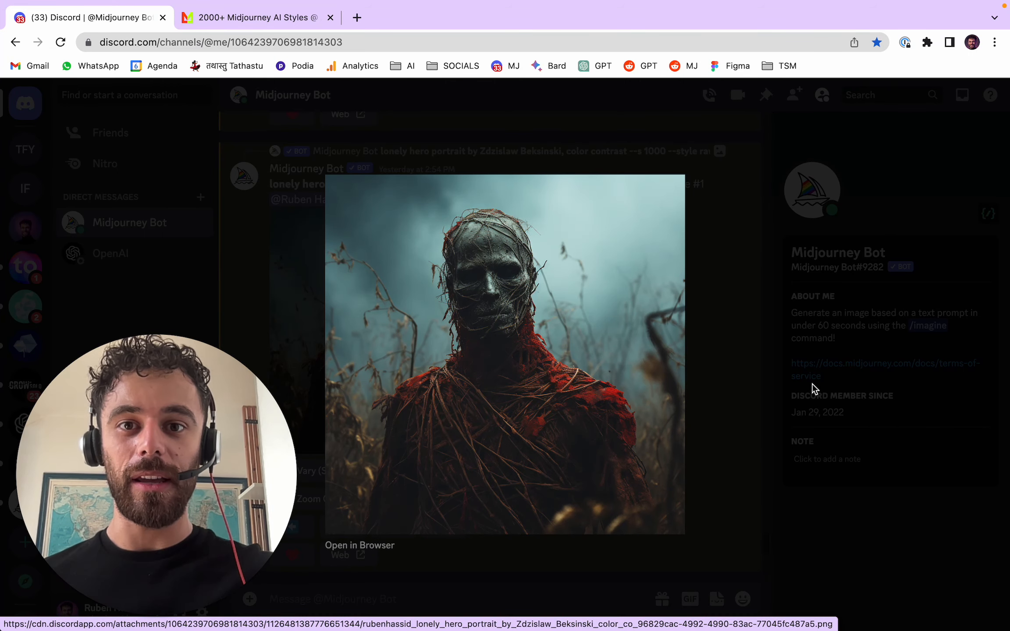
- Open the creator's personal website in a new tab, look over its Courses page, and close the tab
left_click(776, 396)
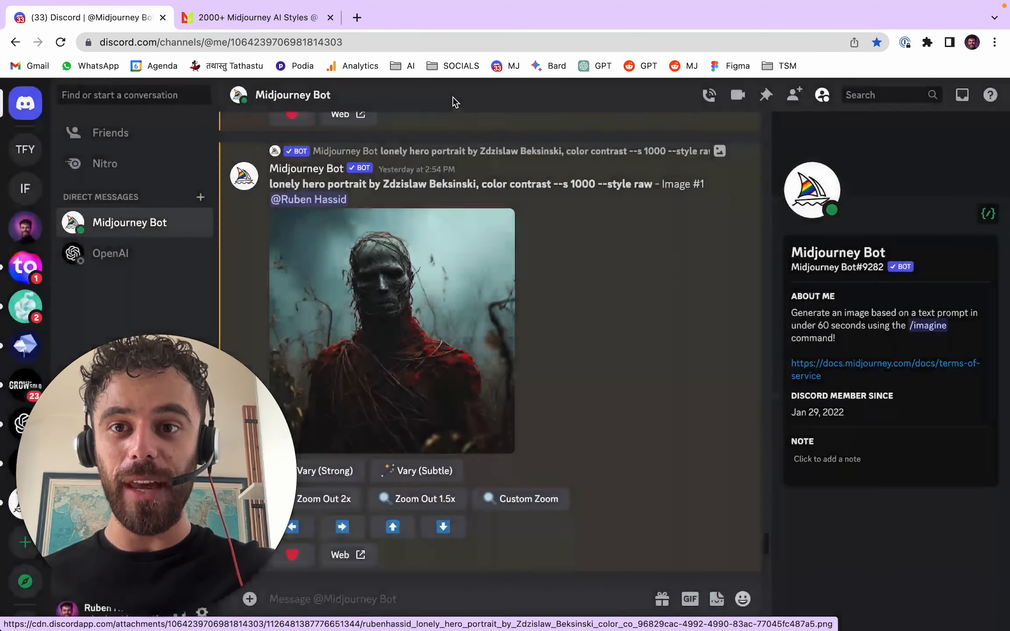
left_click(357, 18)
type("ruben")
key("Return")
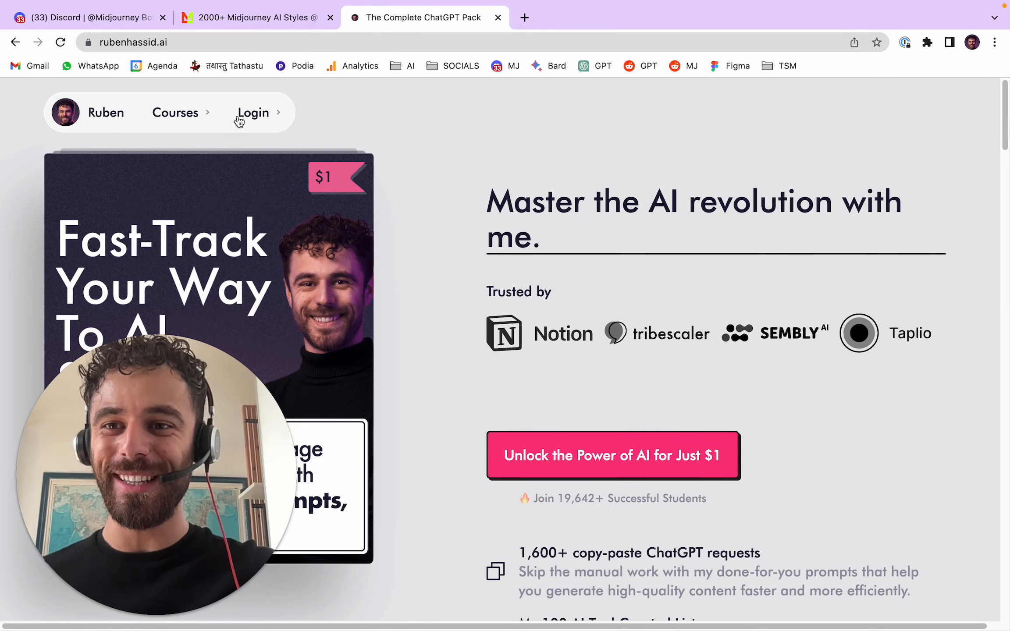
left_click(175, 112)
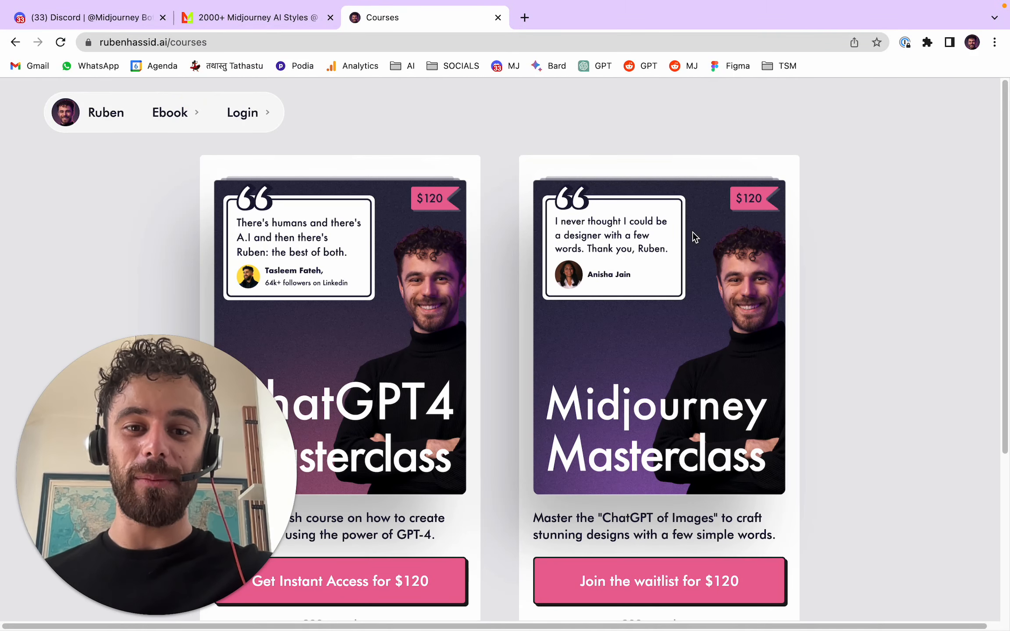
scroll(745, 272, "down", 1)
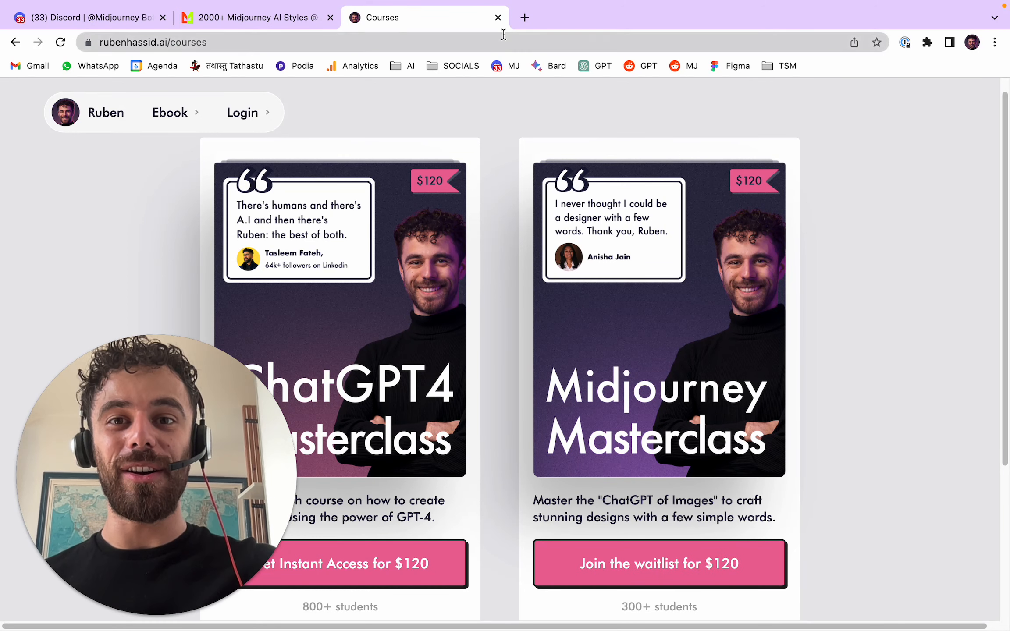
left_click(497, 17)
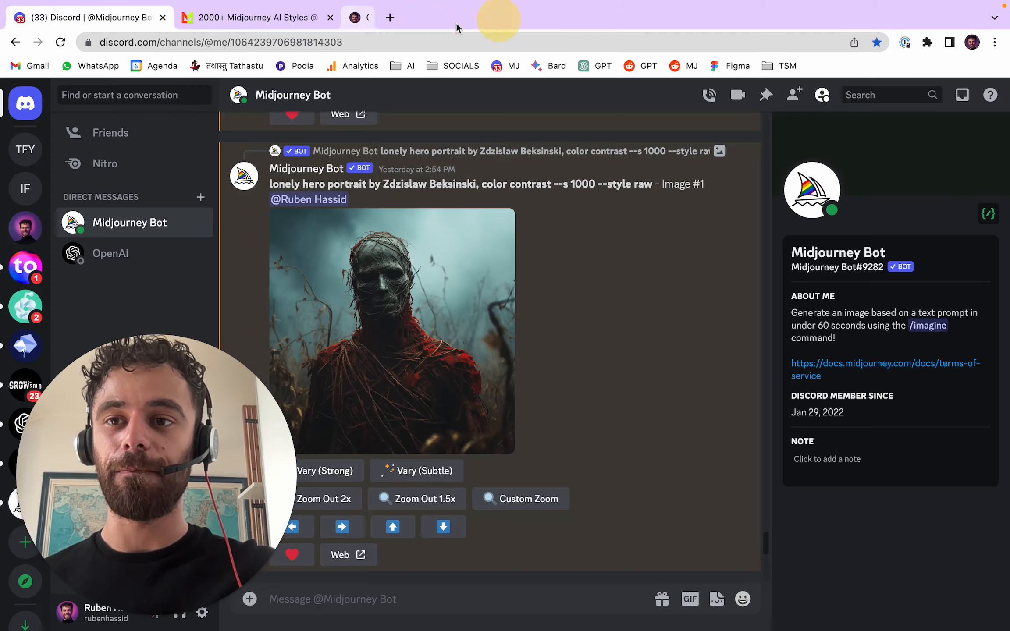
- Examine enlarged versions of the generated lonely hero portraits in the Midjourney Bot chat, including the --s 1000 and --s 500 results
left_click(477, 333)
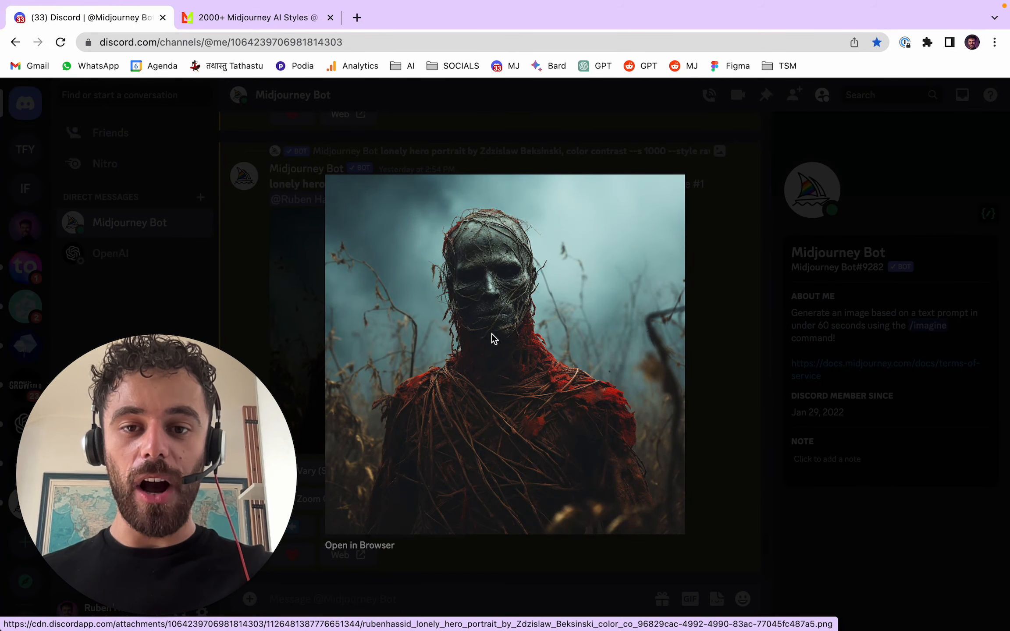
left_click(739, 333)
scroll(605, 322, "down", 10)
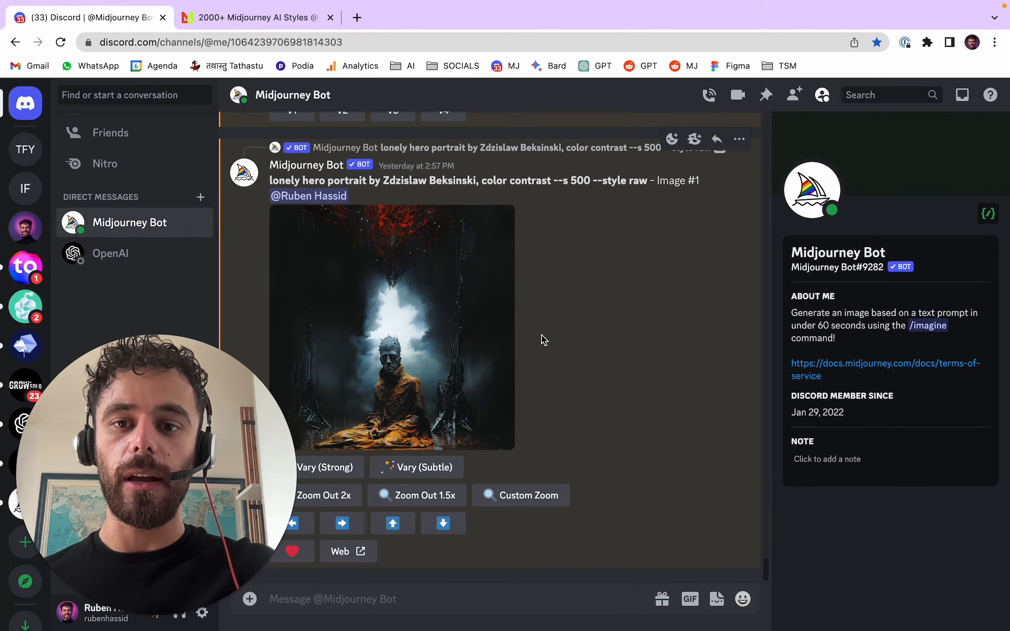
scroll(541, 337, "up", 15)
scroll(534, 333, "down", 15)
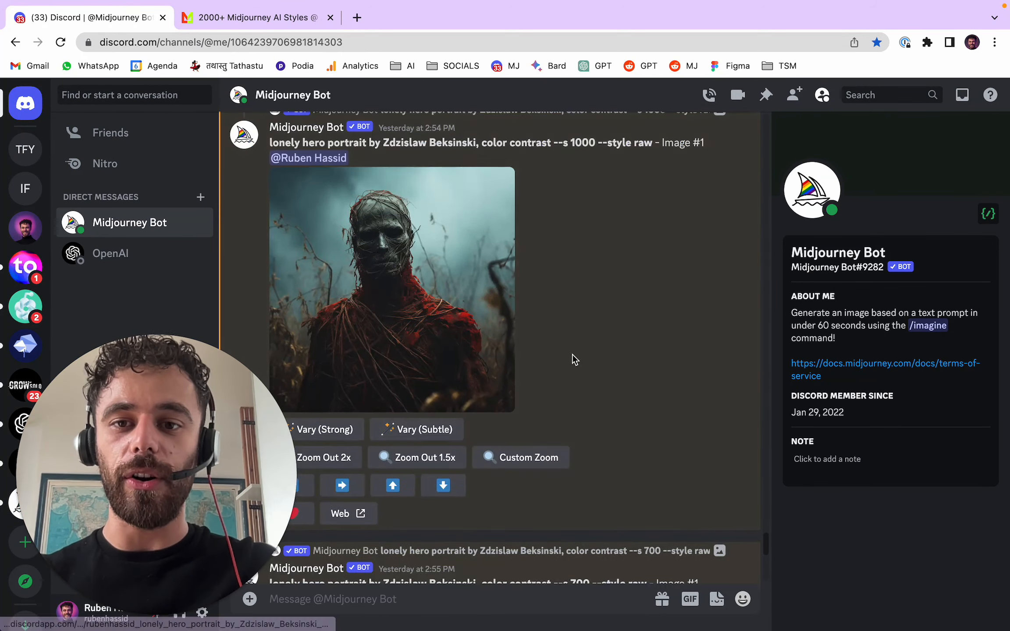
left_click(479, 227)
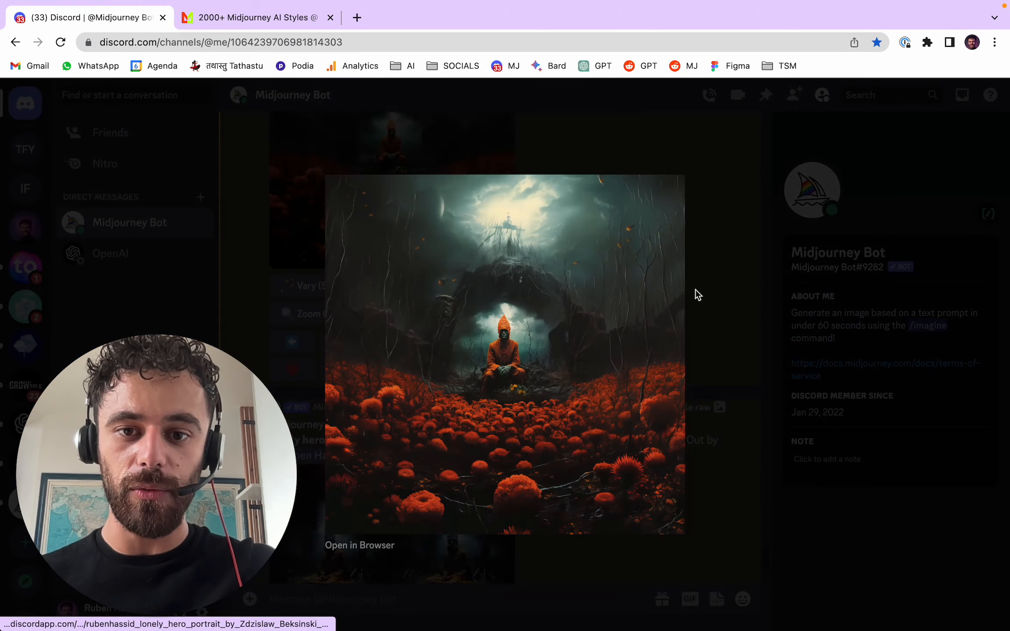
left_click(716, 291)
scroll(630, 303, "down", 5)
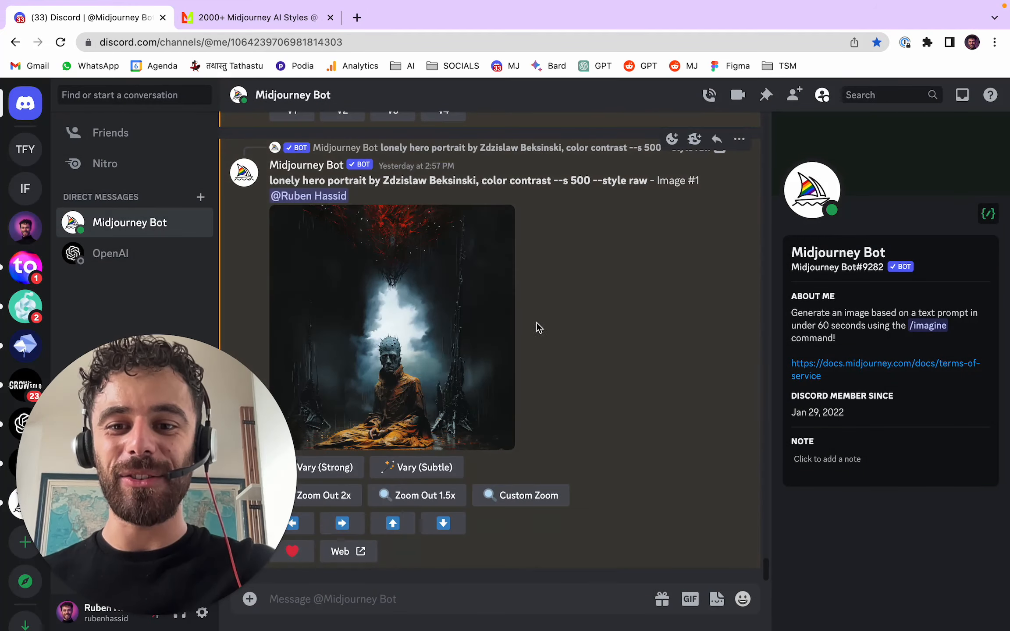
left_click(489, 320)
left_click(717, 332)
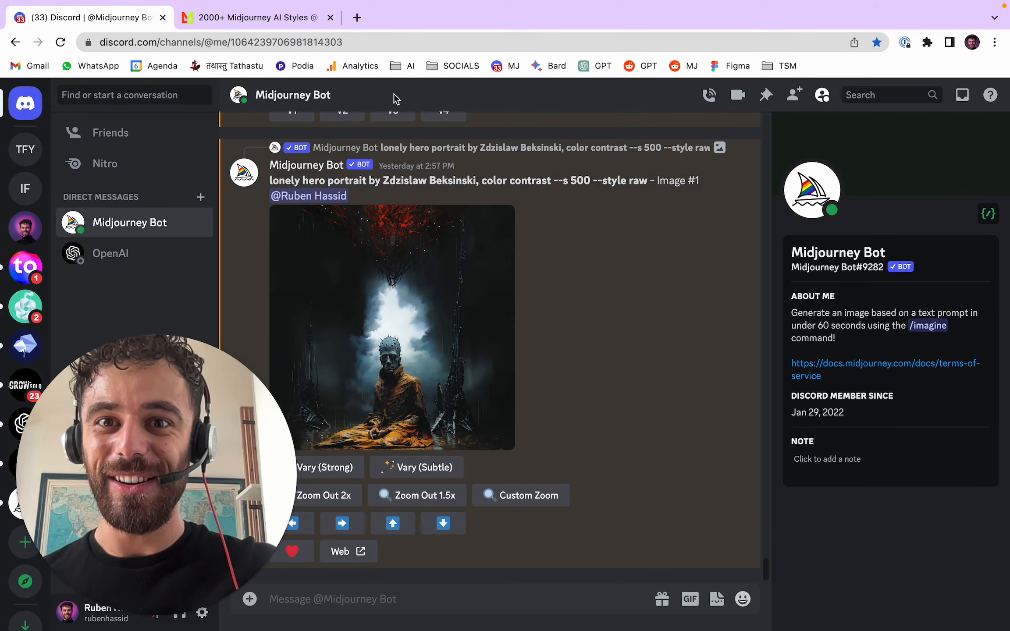
- Switch to the Midlibrary styles page, browse the style gallery, and copy the filmmaker style name Dario Argento
left_click(292, 24)
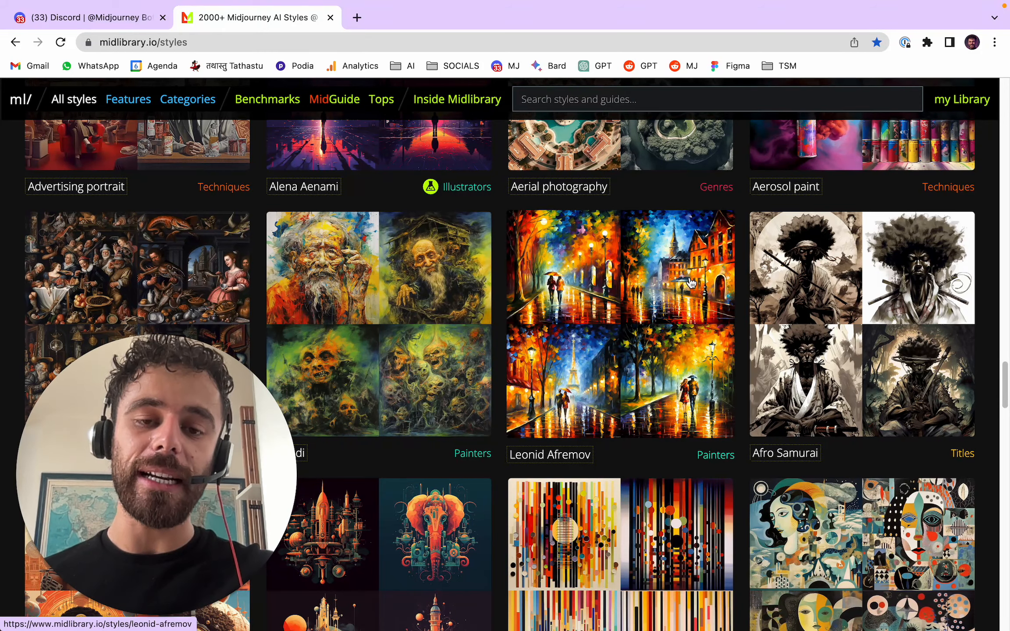
scroll(701, 263, "down", 5)
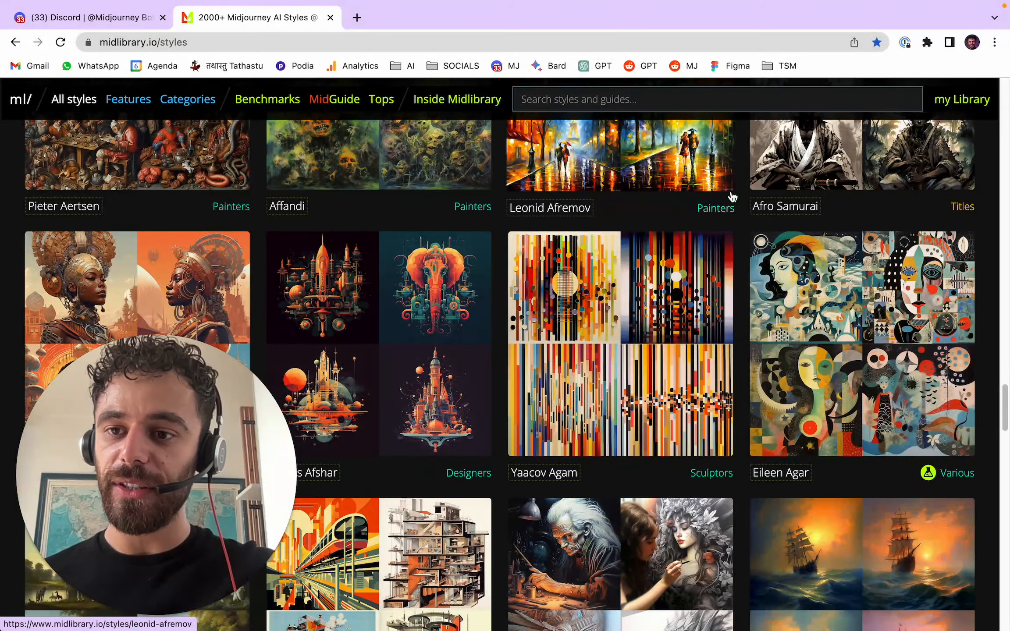
scroll(723, 163, "down", 20)
scroll(720, 219, "down", 15)
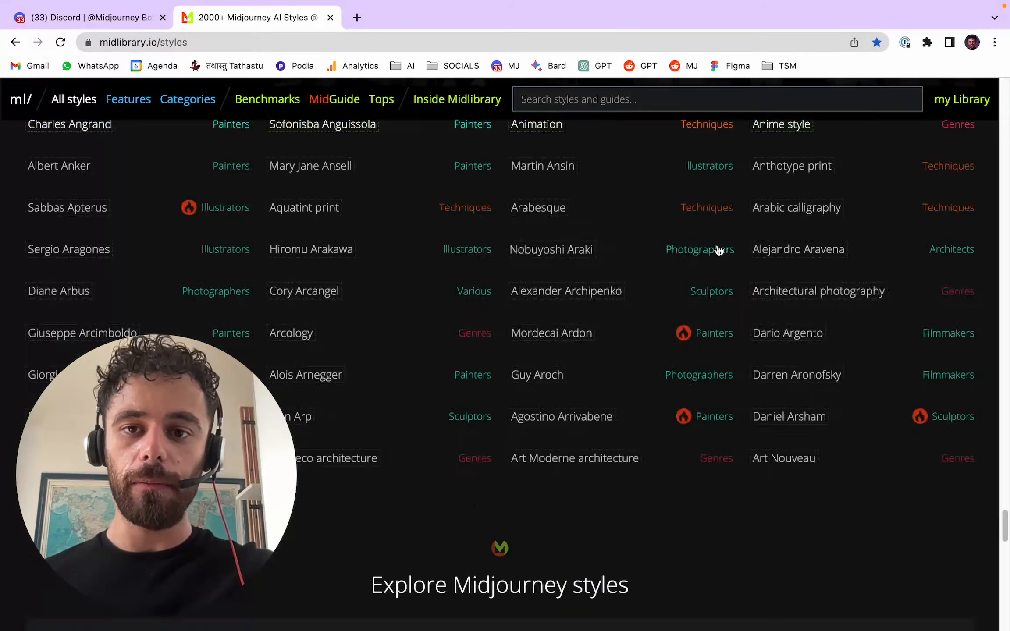
scroll(731, 281, "down", 20)
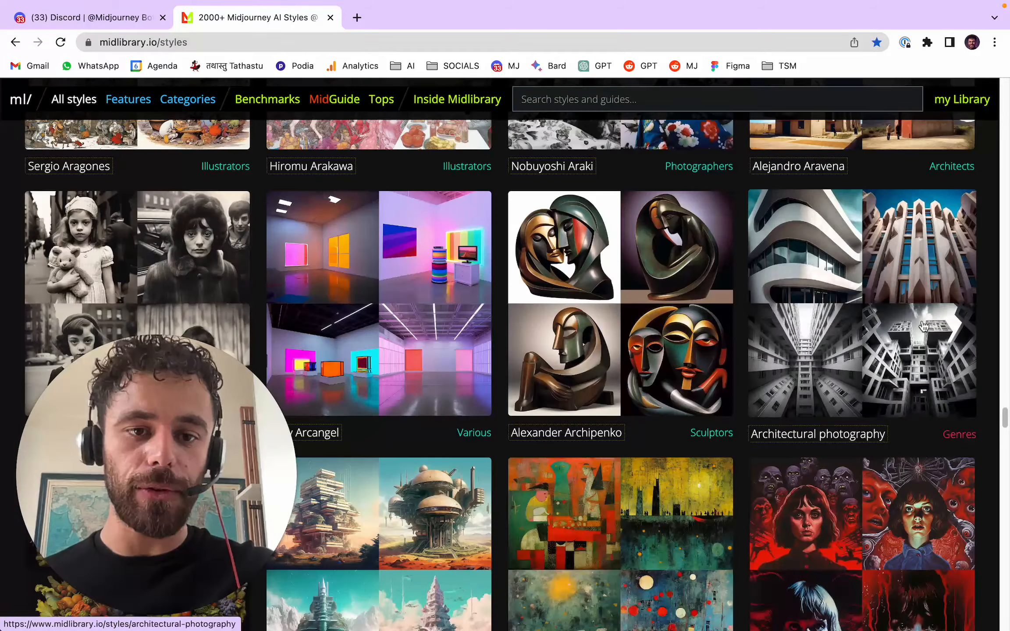
scroll(900, 315, "down", 5)
scroll(901, 315, "down", 2)
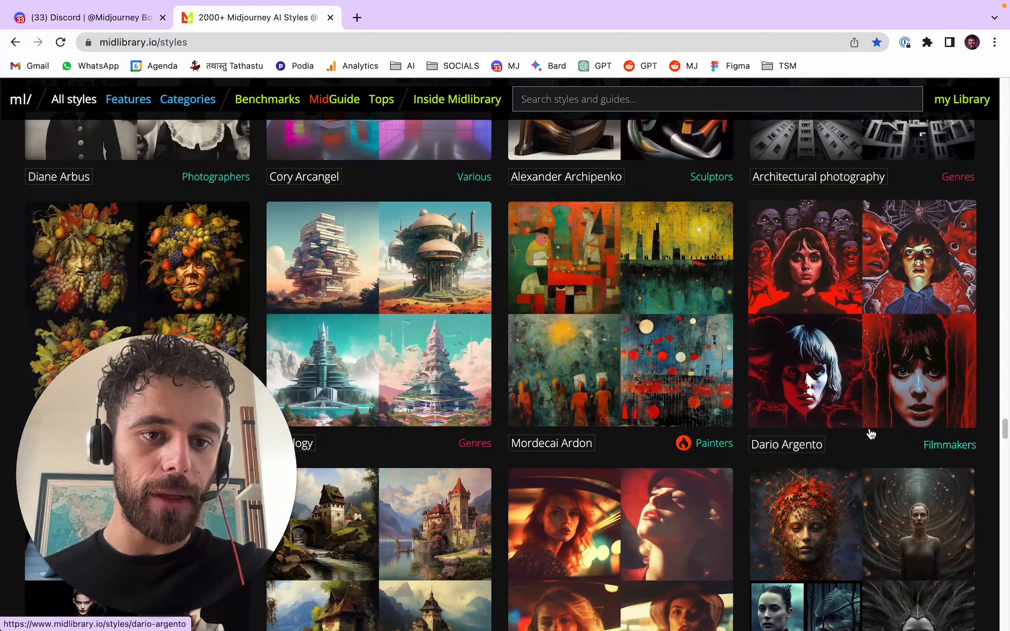
left_click(816, 446)
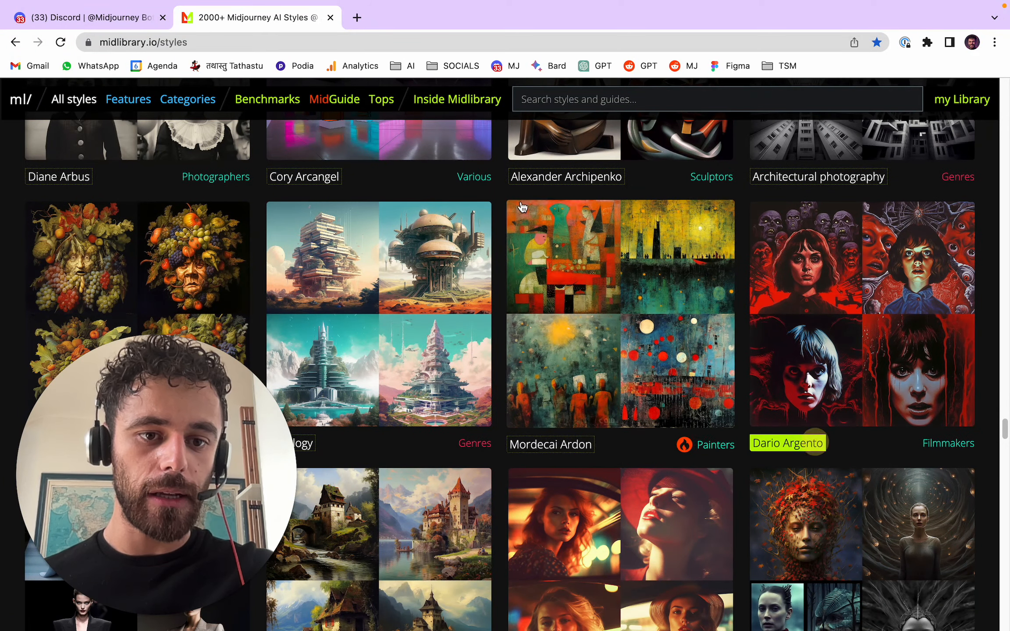
- Switch back to Discord and start an /imagine command with the prompt "portrait by Dario Argento", pasting the copied style name
key("ctrl+shift+Tab")
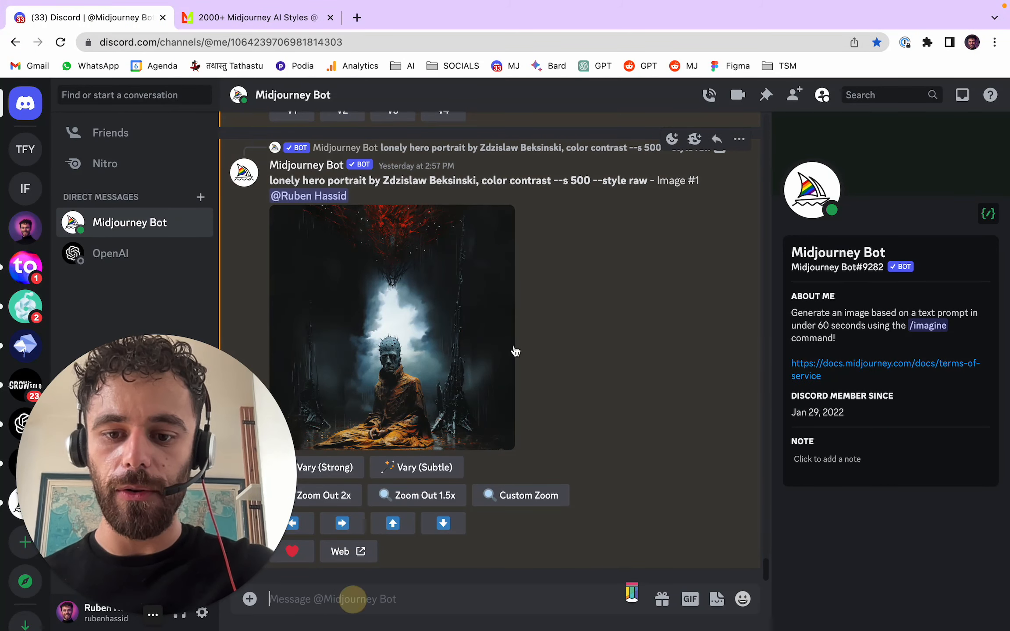
type("/ima")
key("Tab")
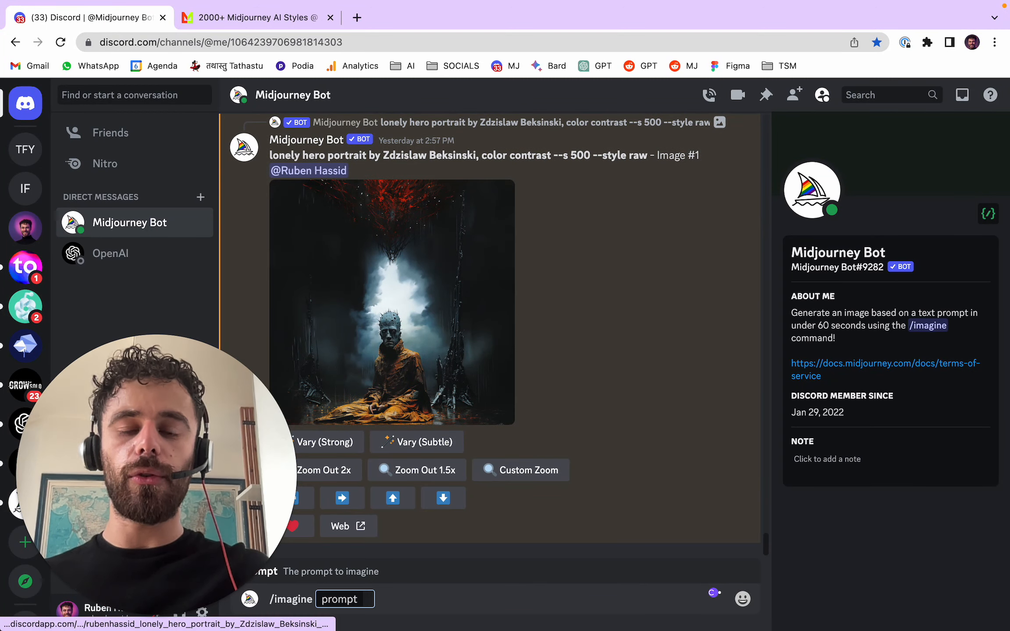
type("portrait")
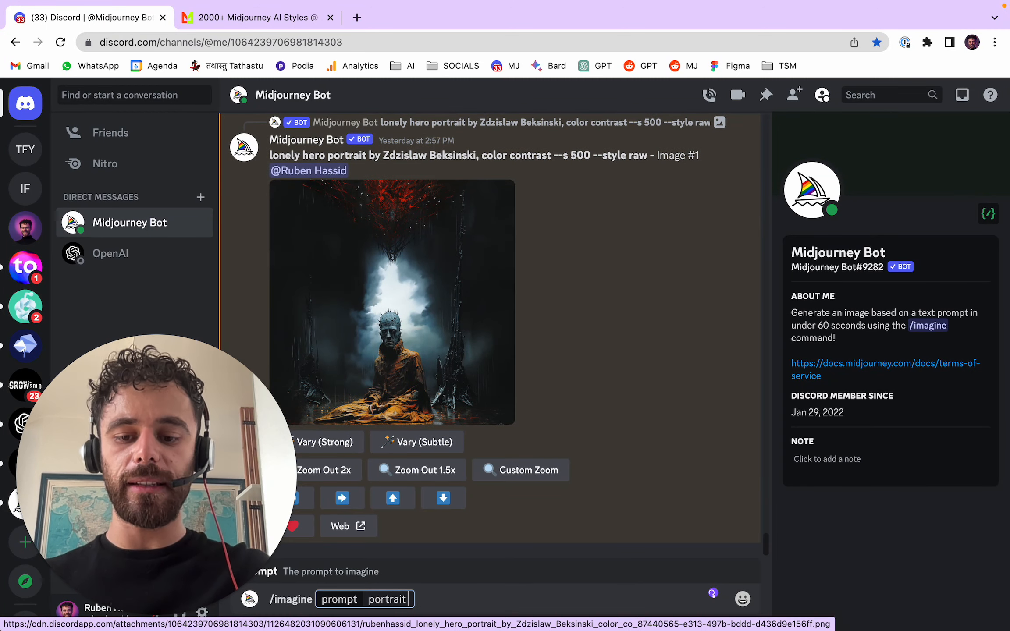
type(" by")
type("Dario Argento")
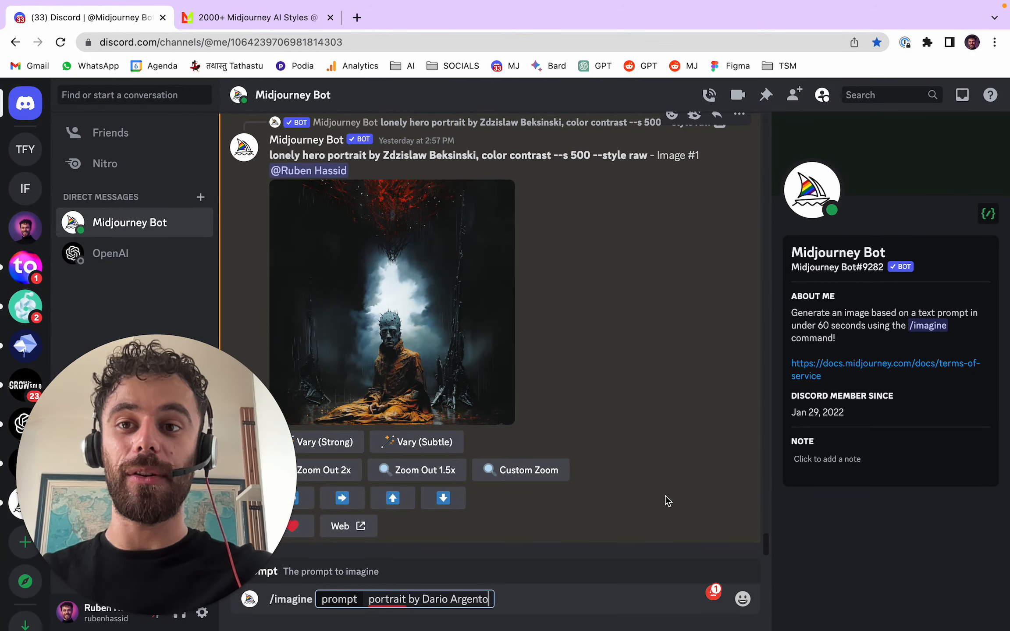
- Insert "of an angel" after "portrait" in the /imagine prompt
left_click(245, 17)
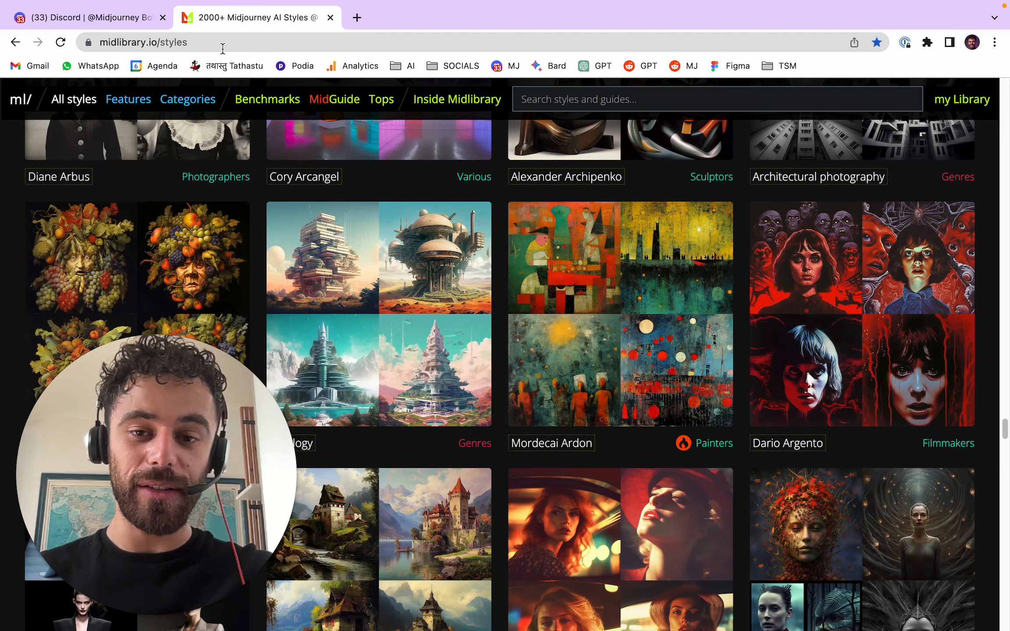
left_click(131, 17)
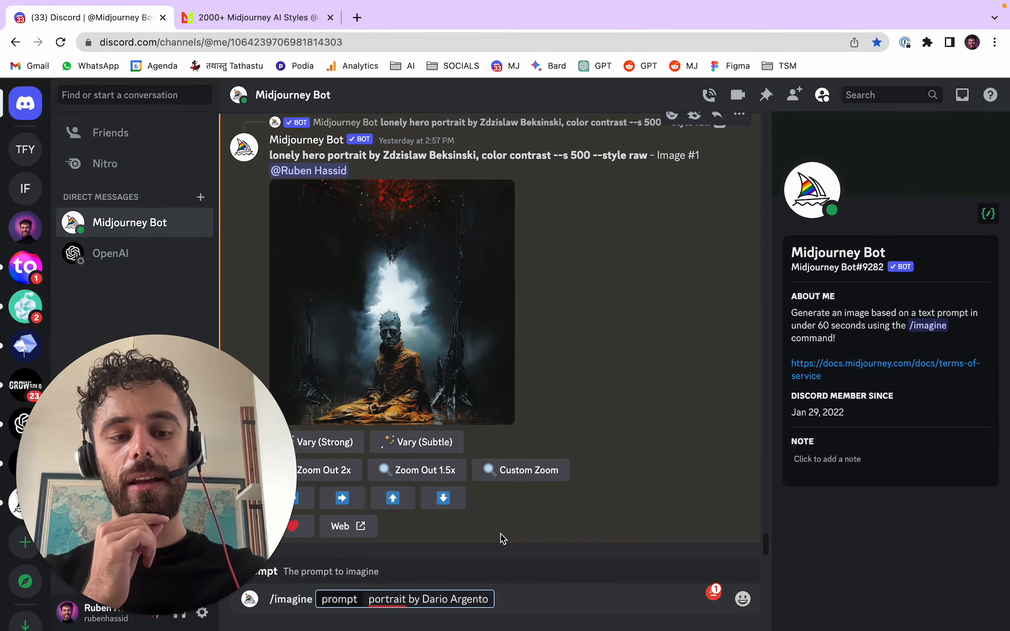
mouse_move(371, 602)
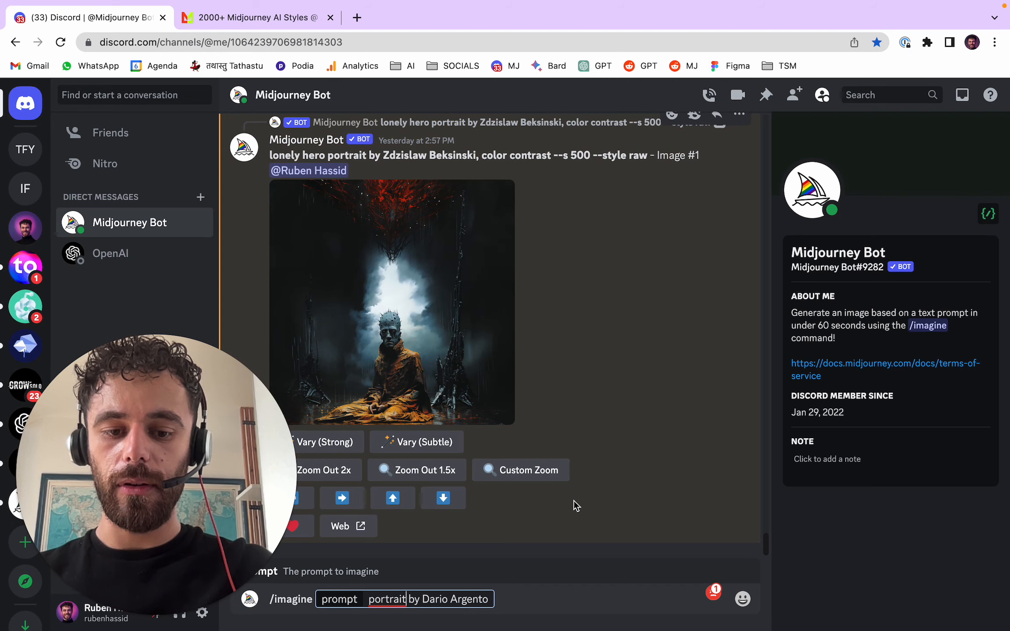
type("of an angel")
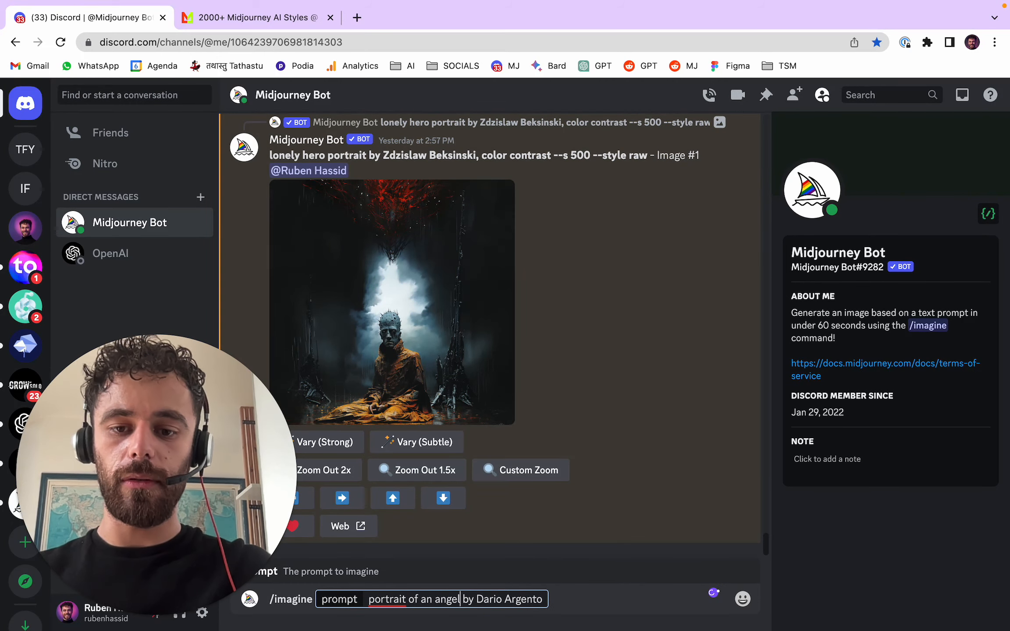
- Append the stylize permutation "--s {100, 500, 1000}" to the end of the prompt and submit it
left_click(547, 604)
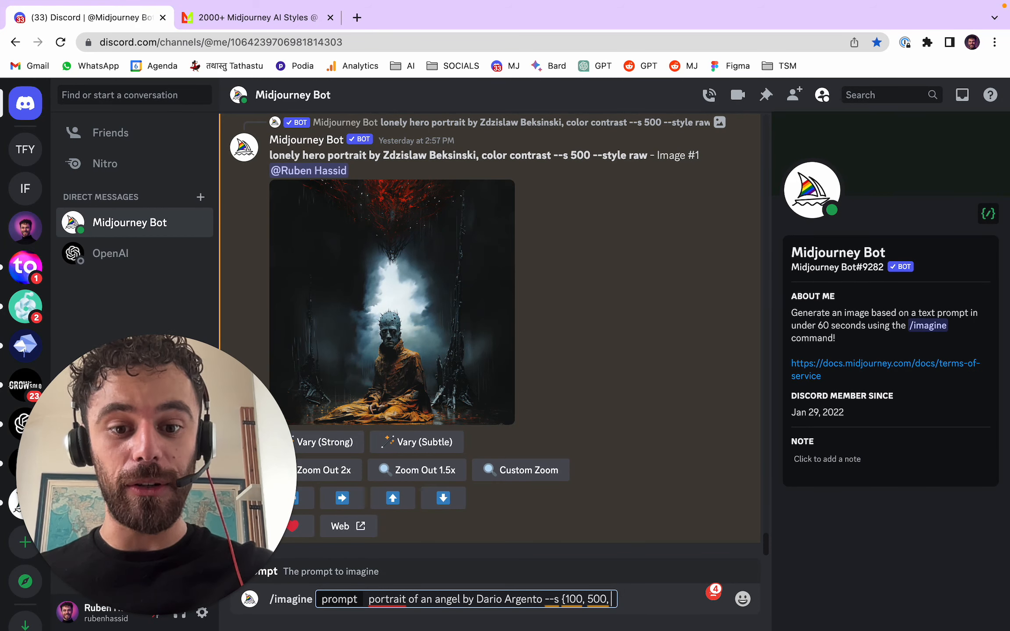
type("1000}")
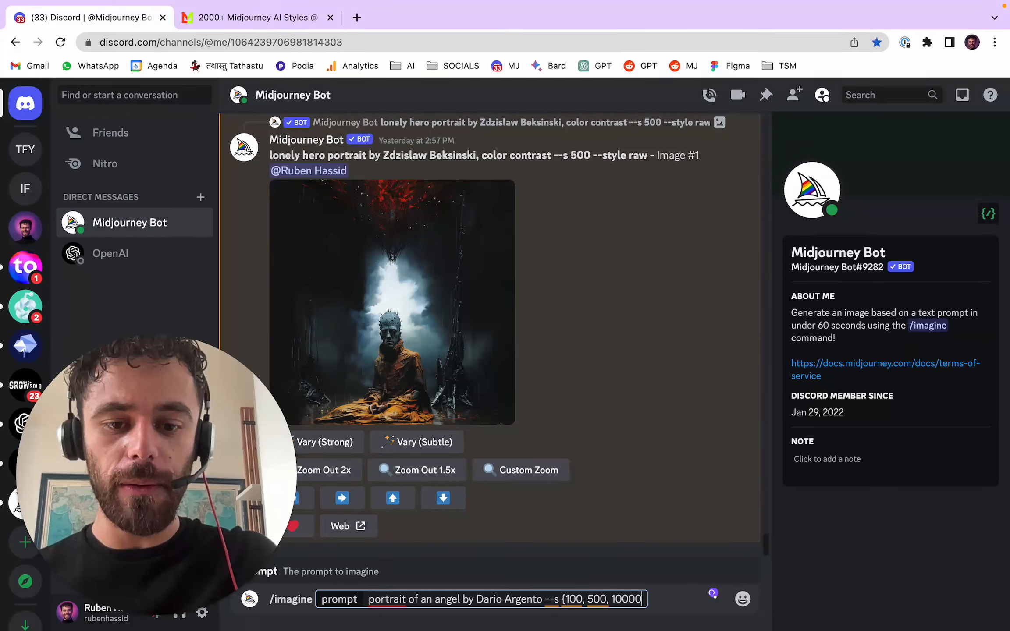
key("ctrl+Tab")
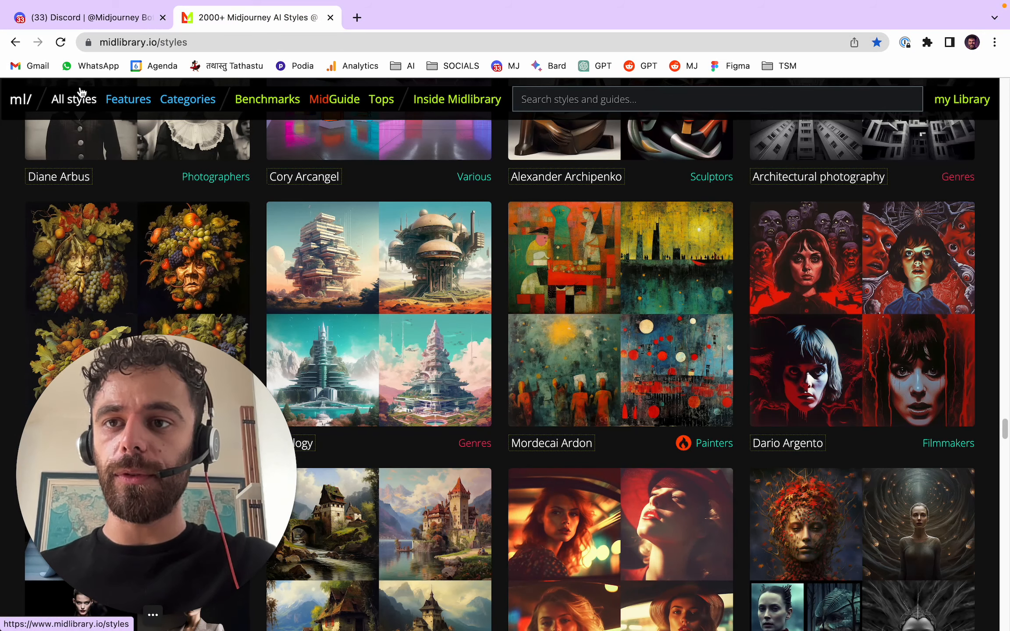
left_click(88, 18)
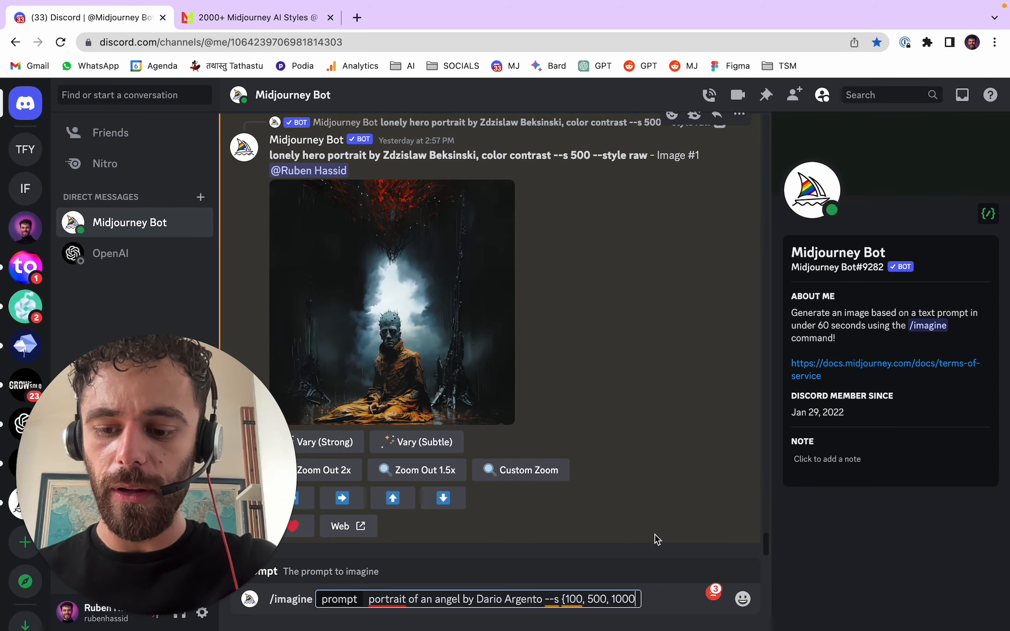
type("}")
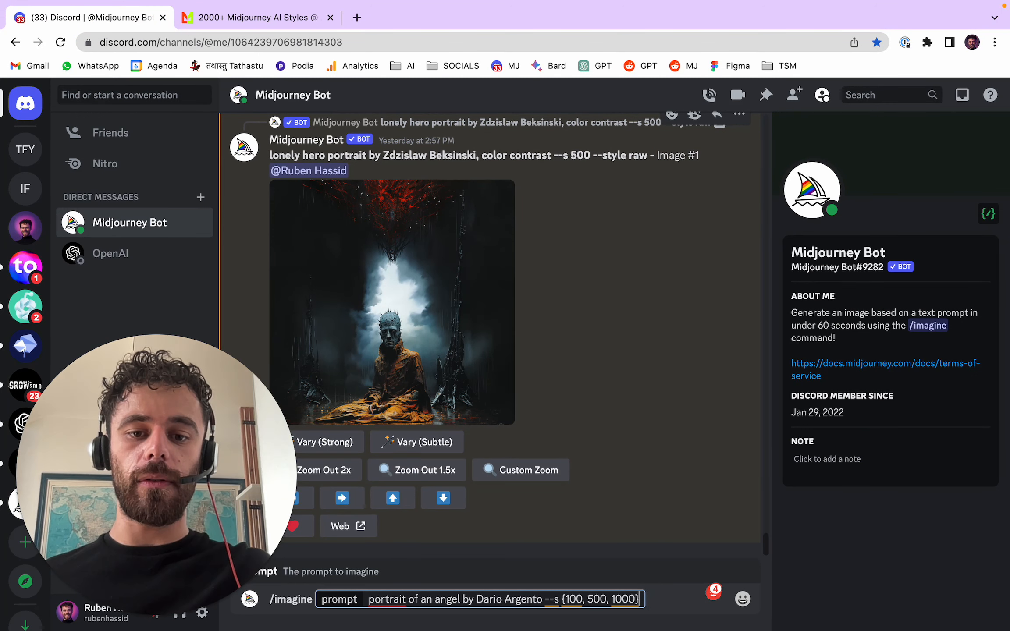
key("Return")
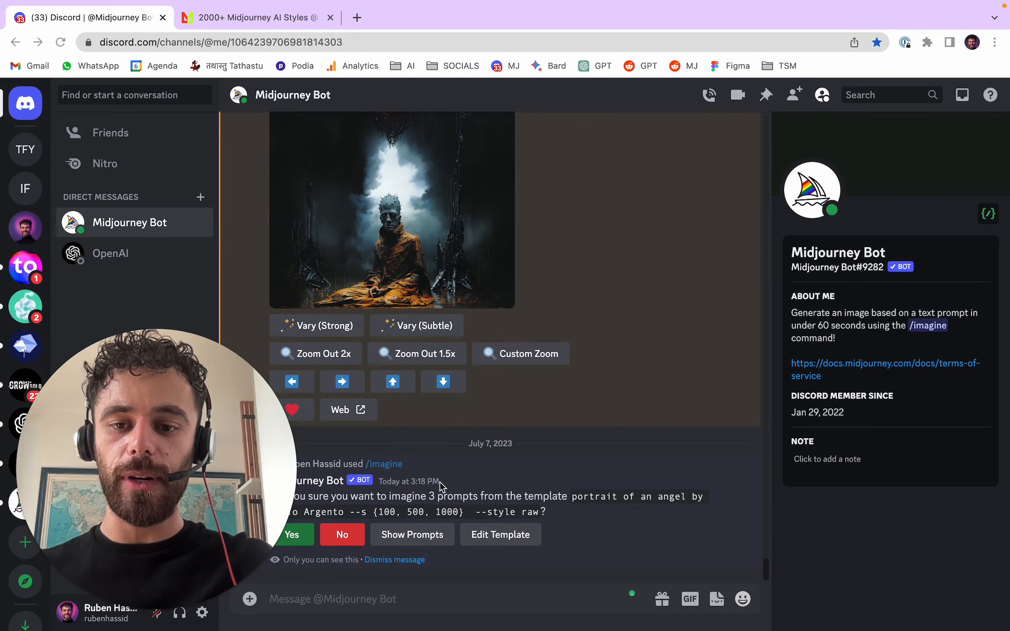
- Confirm generating the three prompts from the template and highlight the stylize value in the --s 100 job
left_click(298, 544)
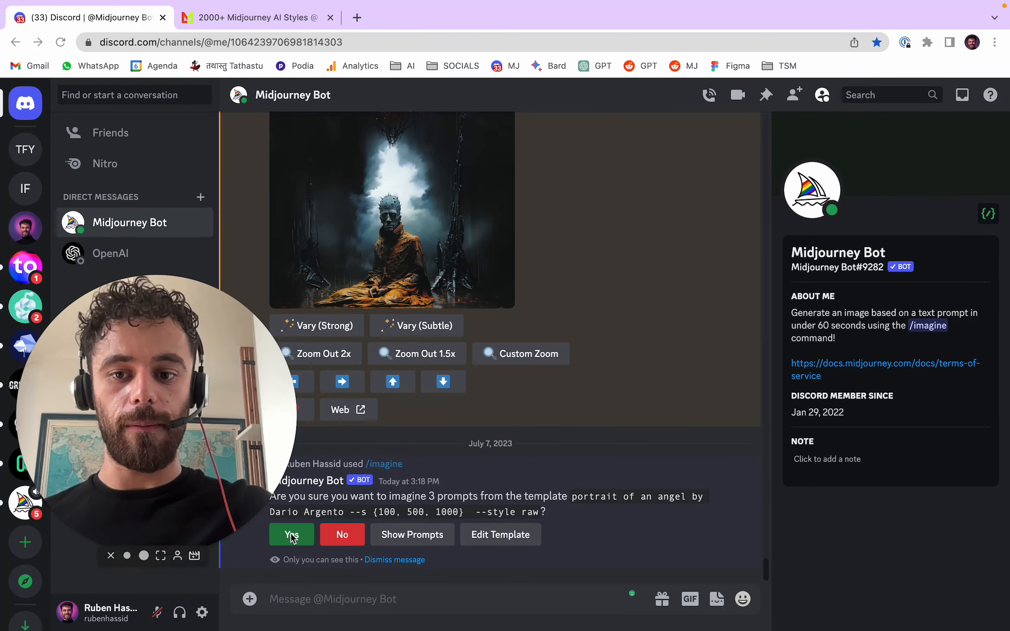
left_click(307, 546)
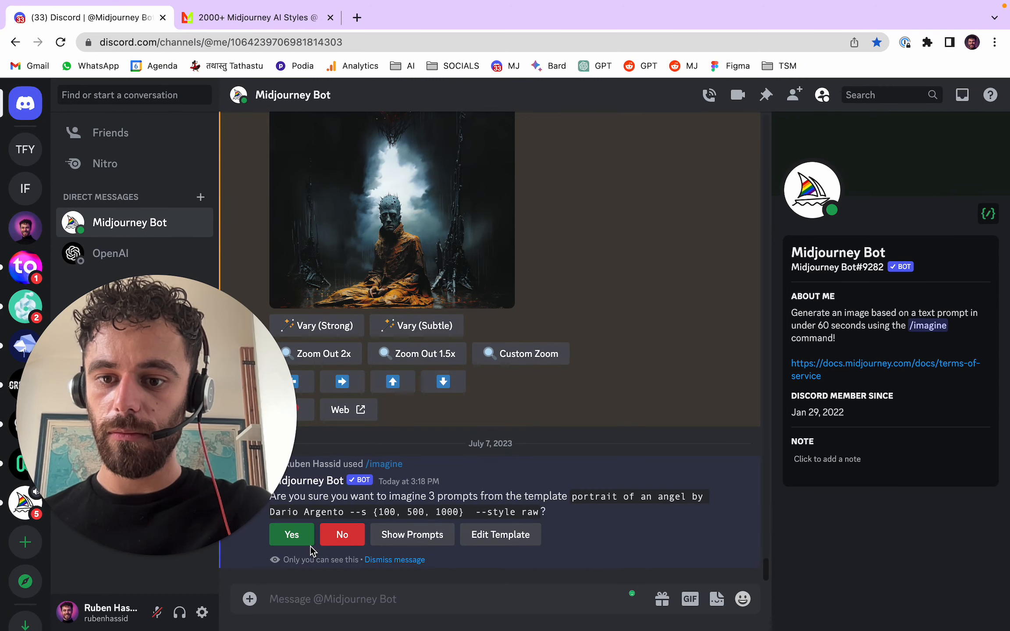
left_click(314, 546)
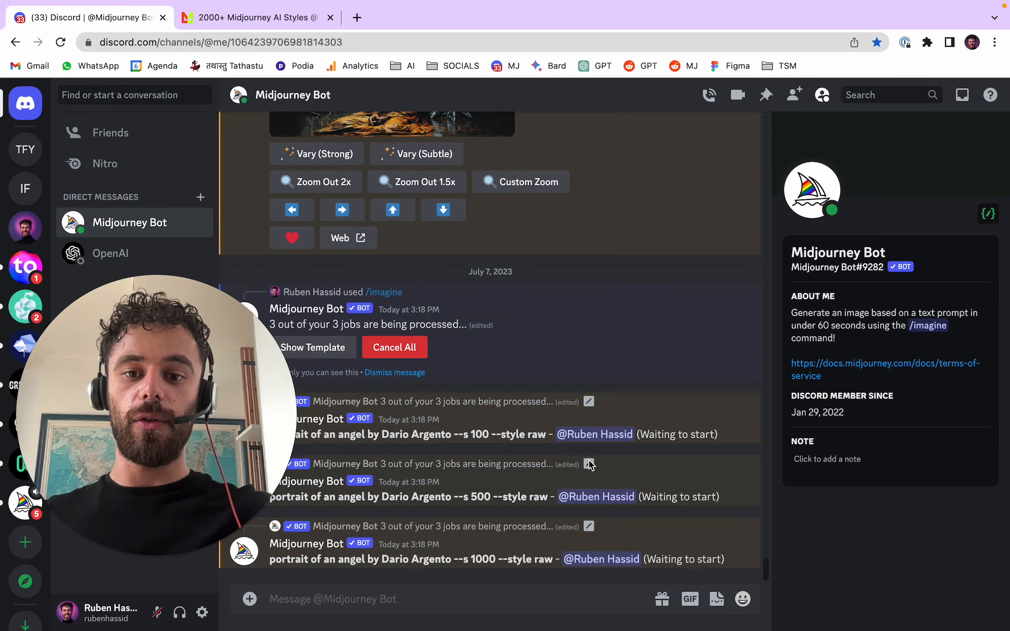
left_click_drag(463, 436, 482, 434)
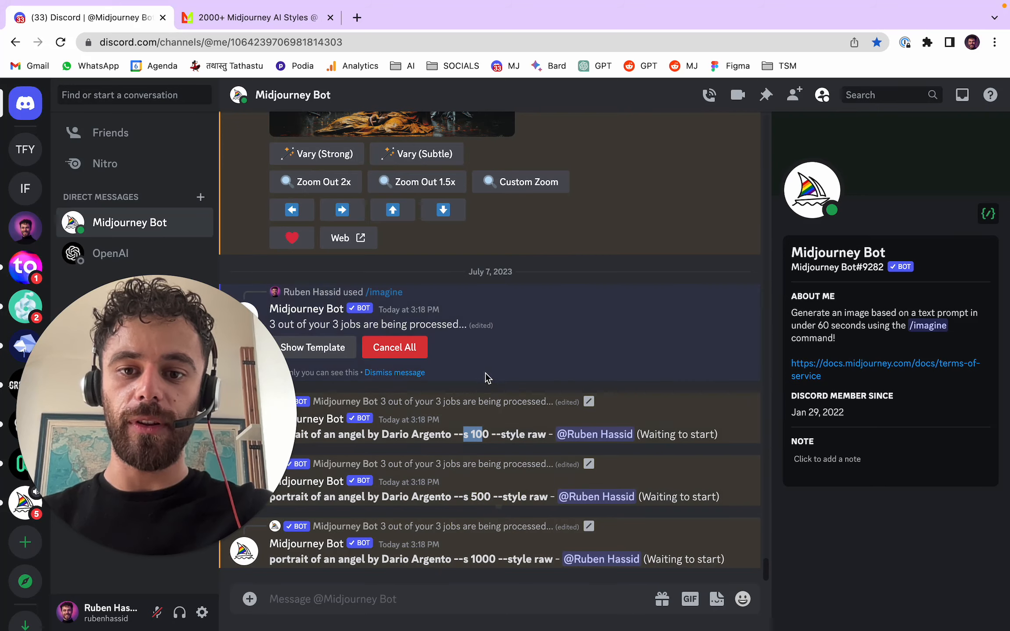
- Switch to Midlibrary, find the Darren Aronofsky style and copy its name
left_click(583, 376)
left_click(292, 19)
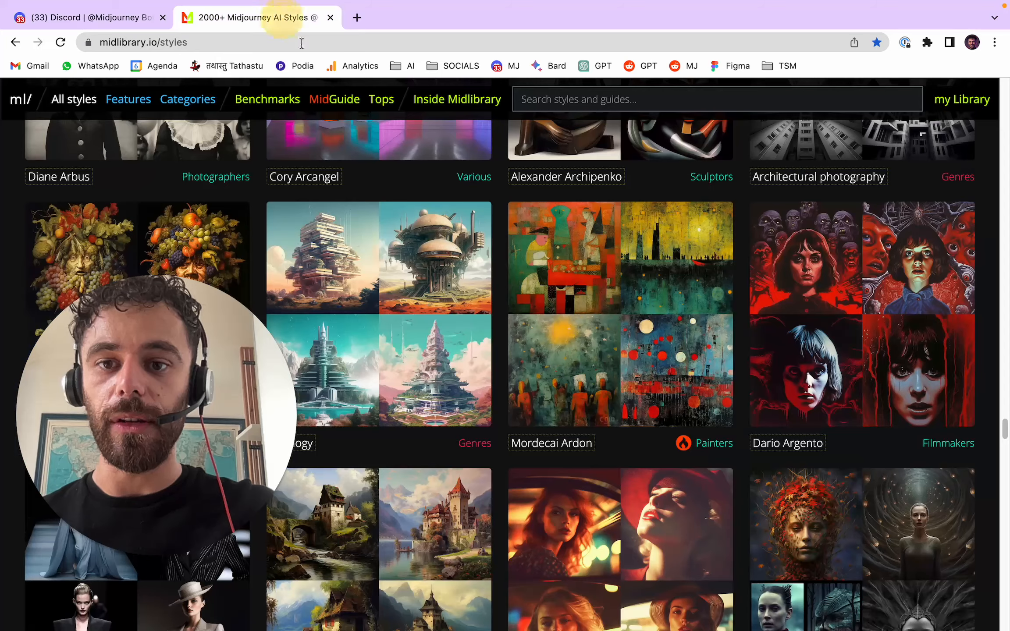
scroll(632, 354, "down", 5)
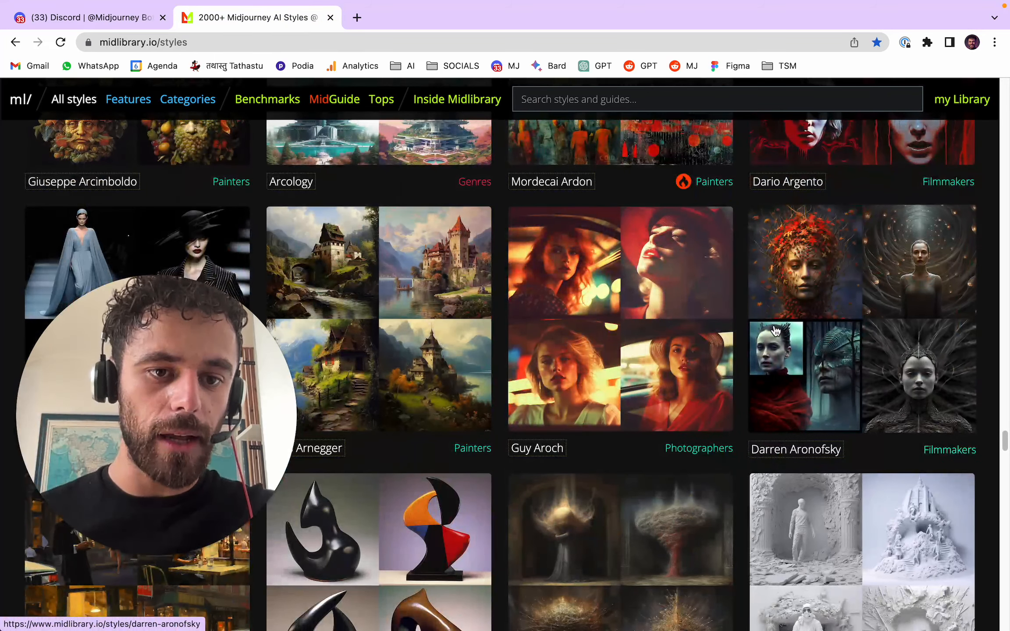
scroll(784, 325, "down", 1)
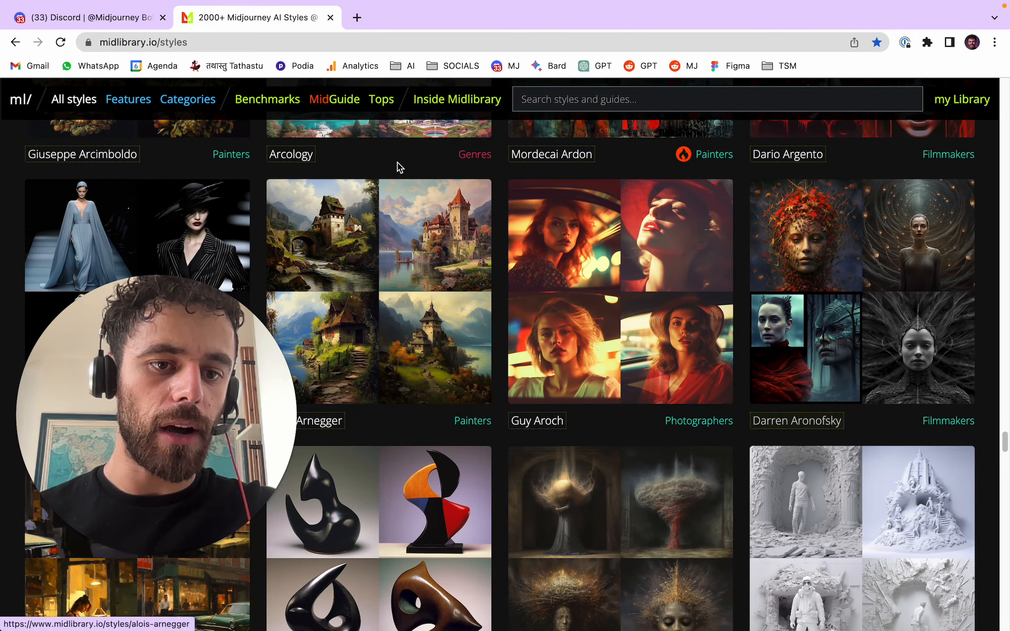
- Return to Discord and start an /imagine command with the copied name "Darren Aronofsky" as its prompt
left_click(138, 20)
left_click(367, 592)
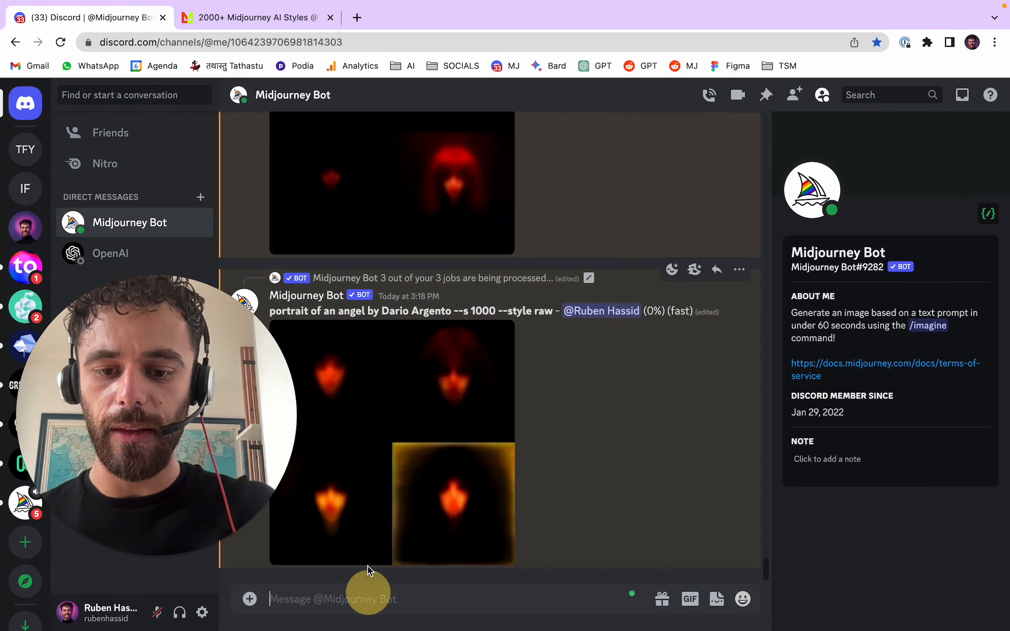
type("/")
key("Return")
type("Darren Aronofsky")
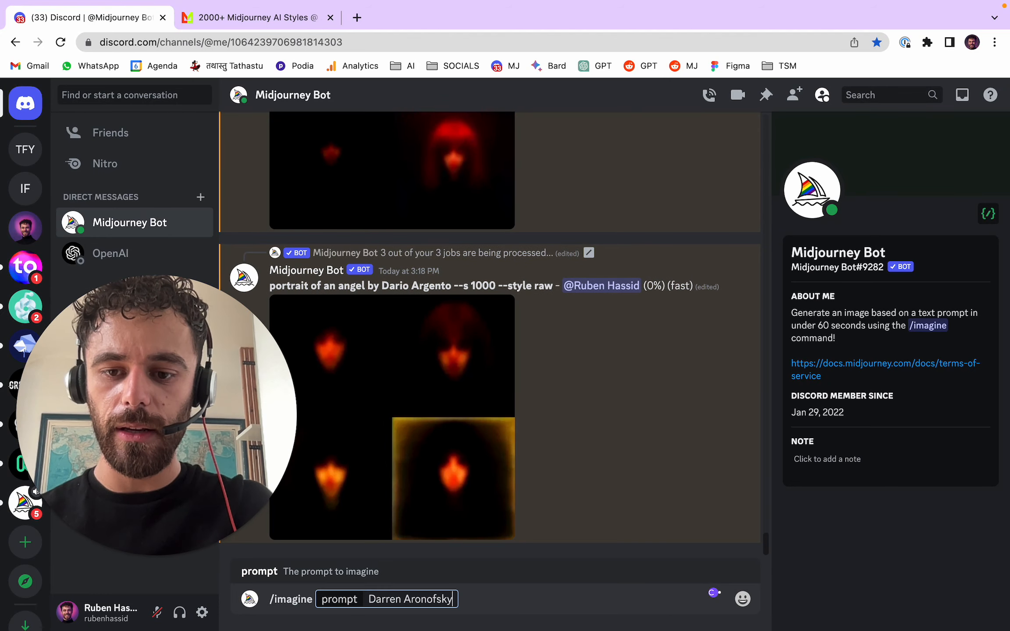
- Insert "portrait of a kid by" before the artist's name in the /imagine prompt
left_click(371, 596)
type("portrait of")
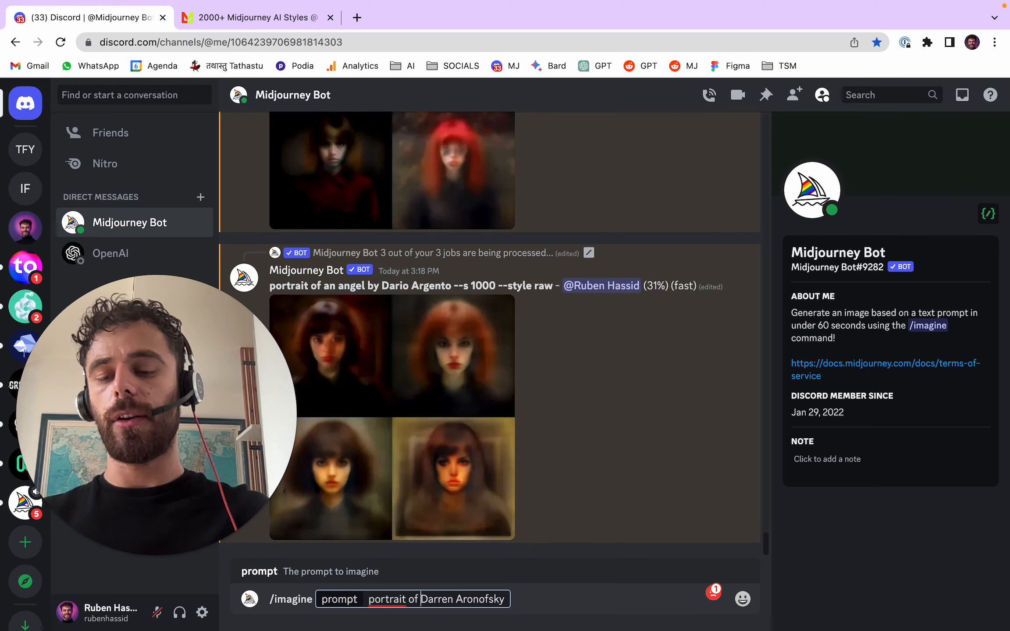
type("a ki")
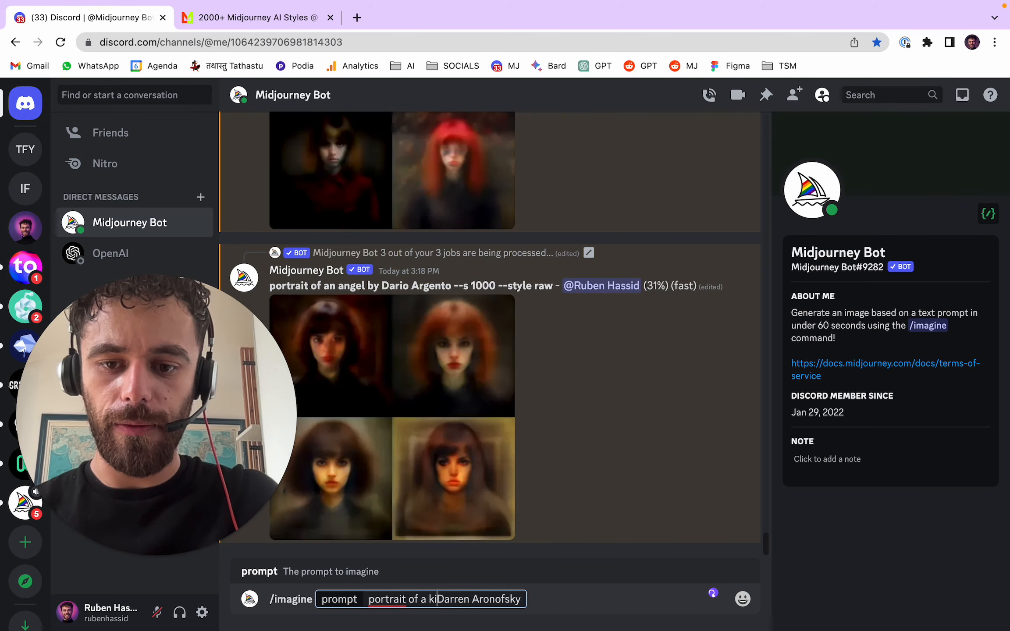
type("d by")
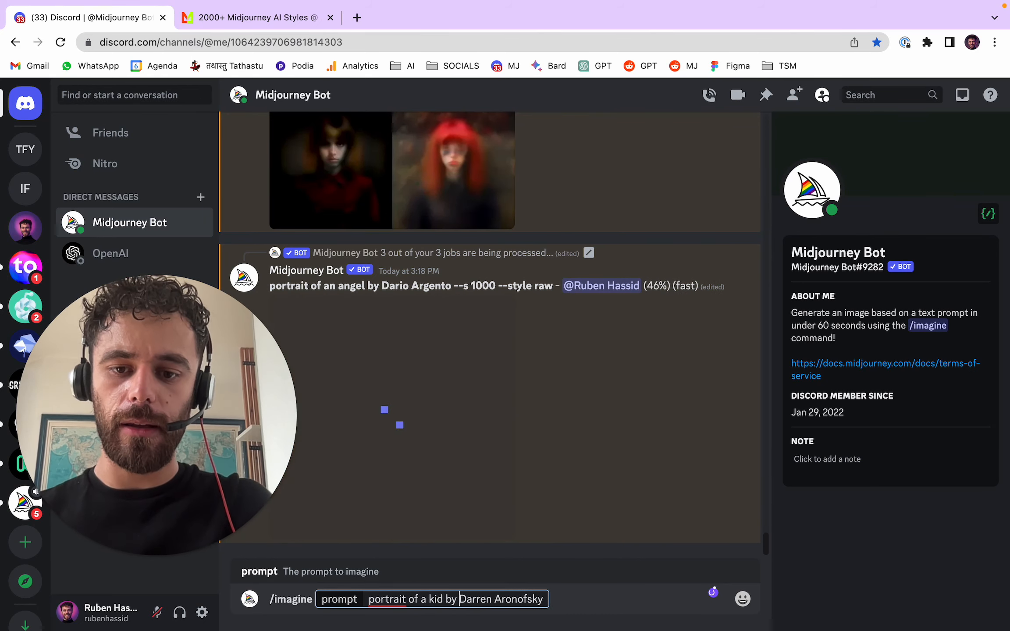
- Append "--s {50, 750, 1000}" to the kid portrait prompt, submit it and confirm generating the three prompts
left_click(543, 599)
type("--s {50, 75")
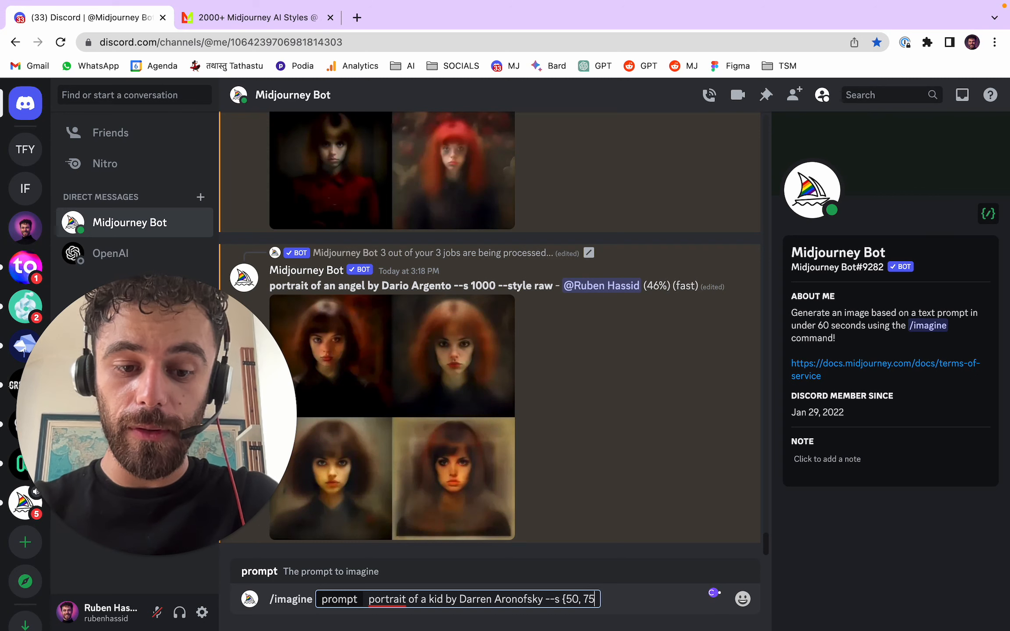
type("0, 1000")
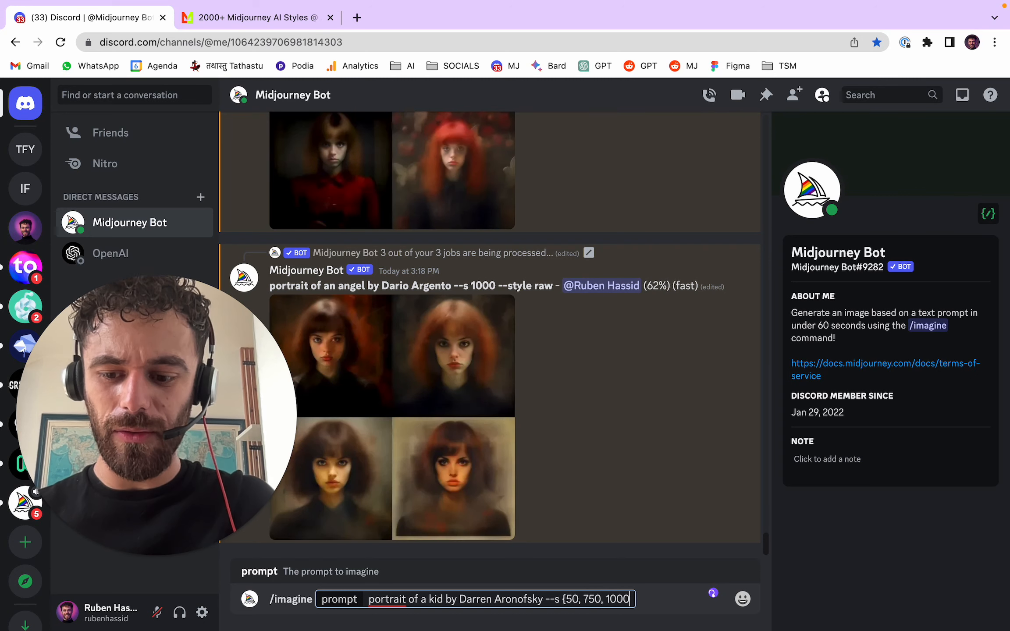
type("}")
key("Return")
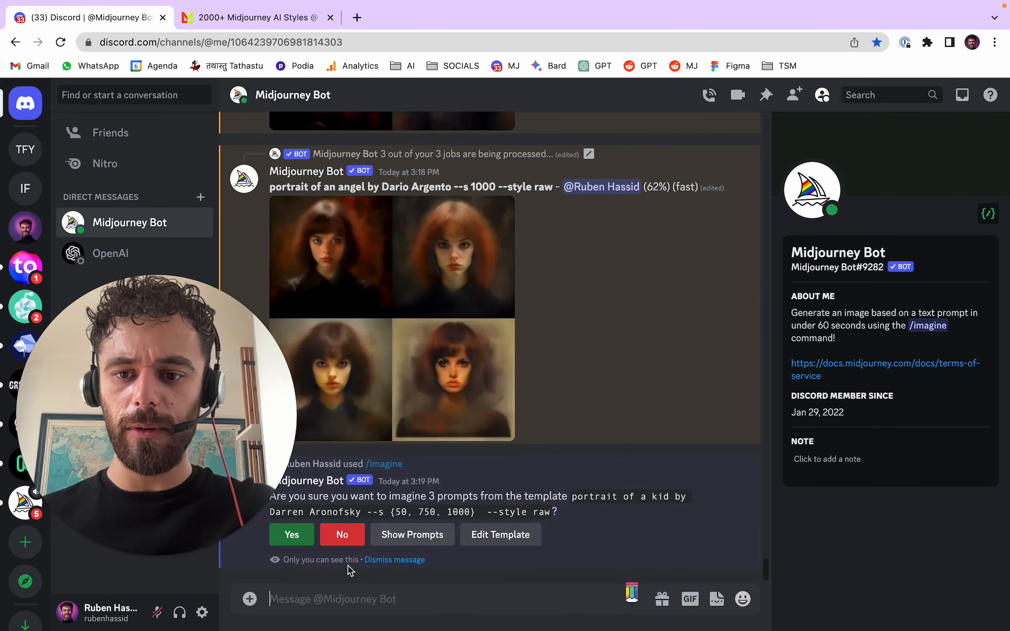
left_click(292, 534)
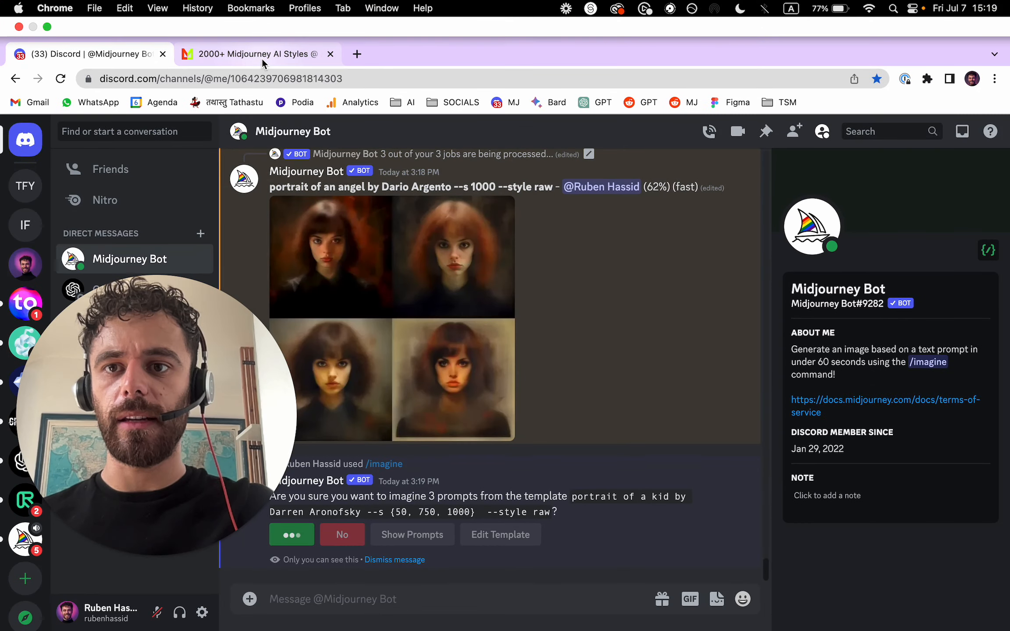
- Copy the style name "Agostino Arrivabene" from Midlibrary and paste it into a new /imagine prompt in Discord
left_click(219, 18)
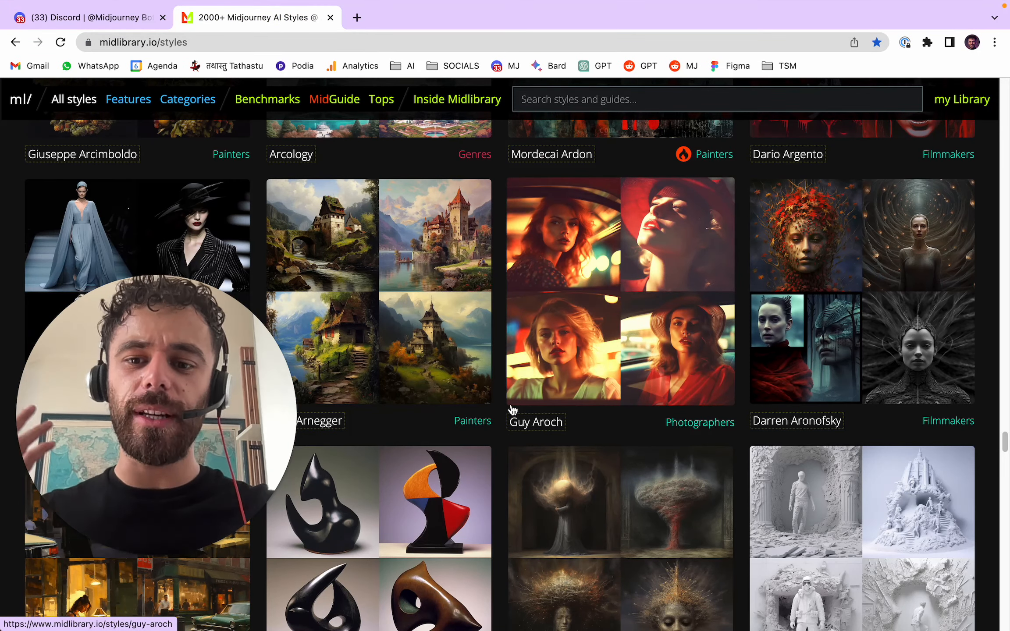
scroll(513, 410, "down", 5)
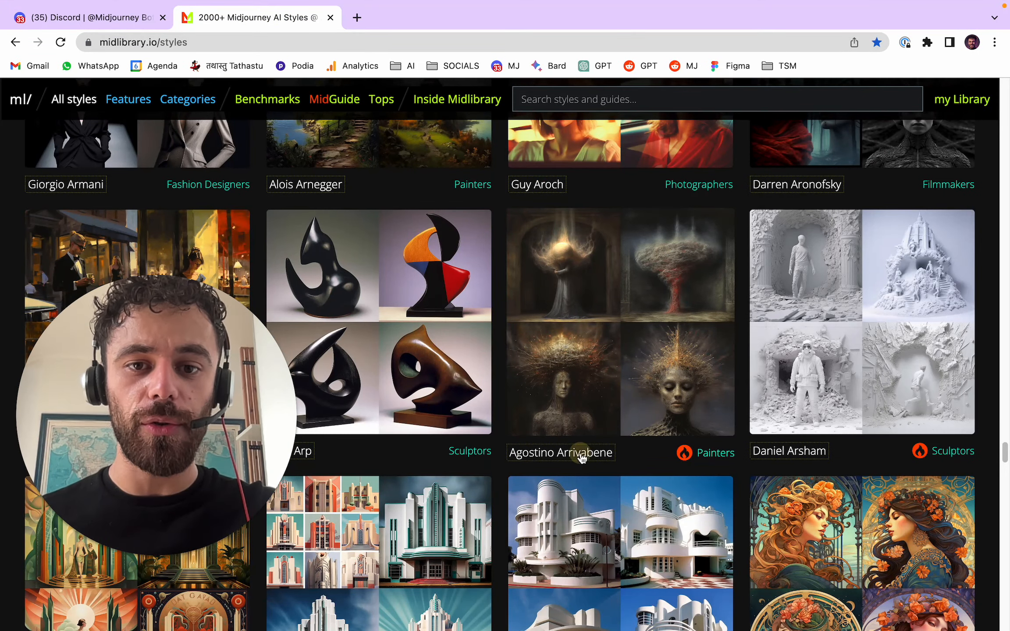
left_click(130, 20)
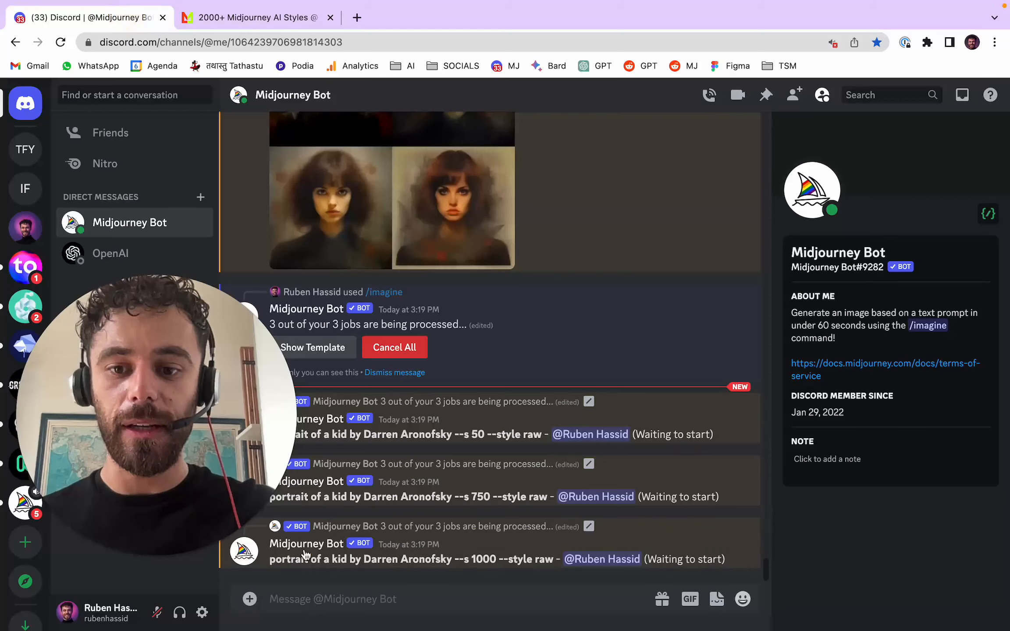
type("/imagine")
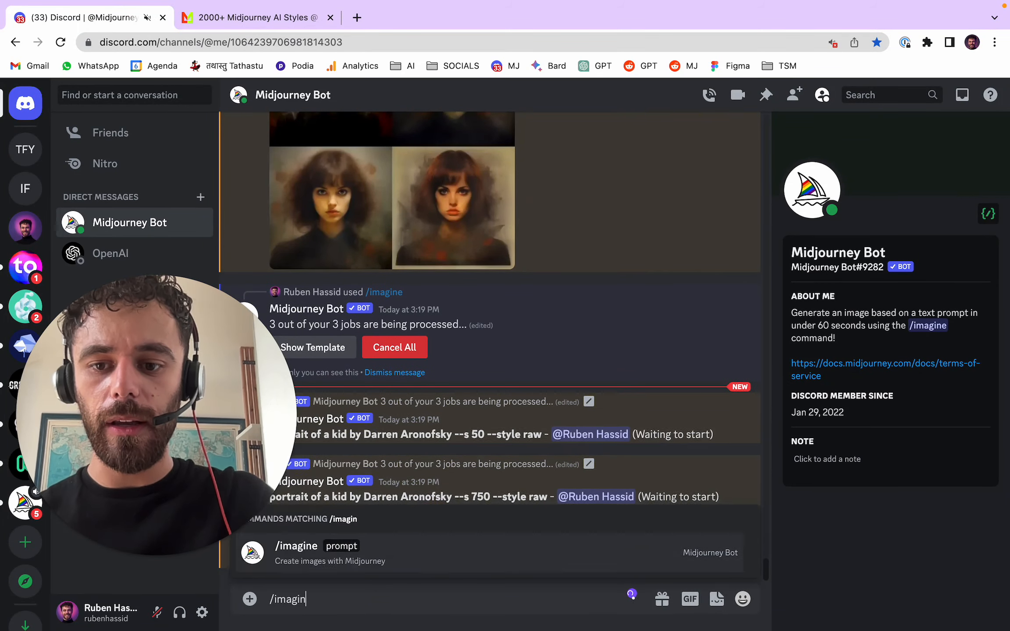
key("Tab")
type("Agostino Arrivabene")
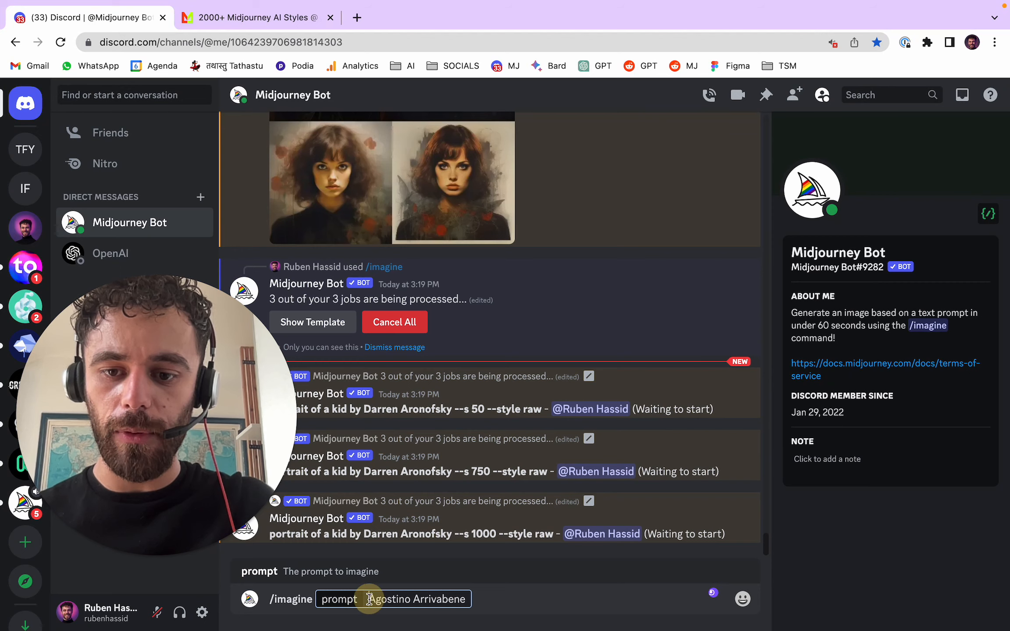
- Insert "lonely summer by" before "Agostino Arrivabene" in the /imagine prompt
left_click(370, 599)
type("lonely")
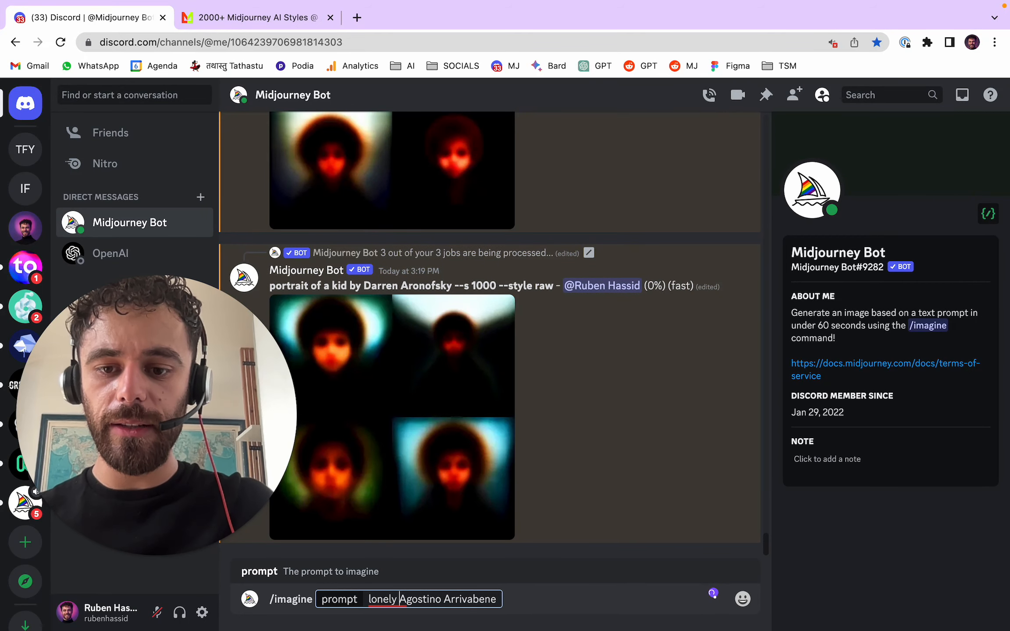
type(" summer by")
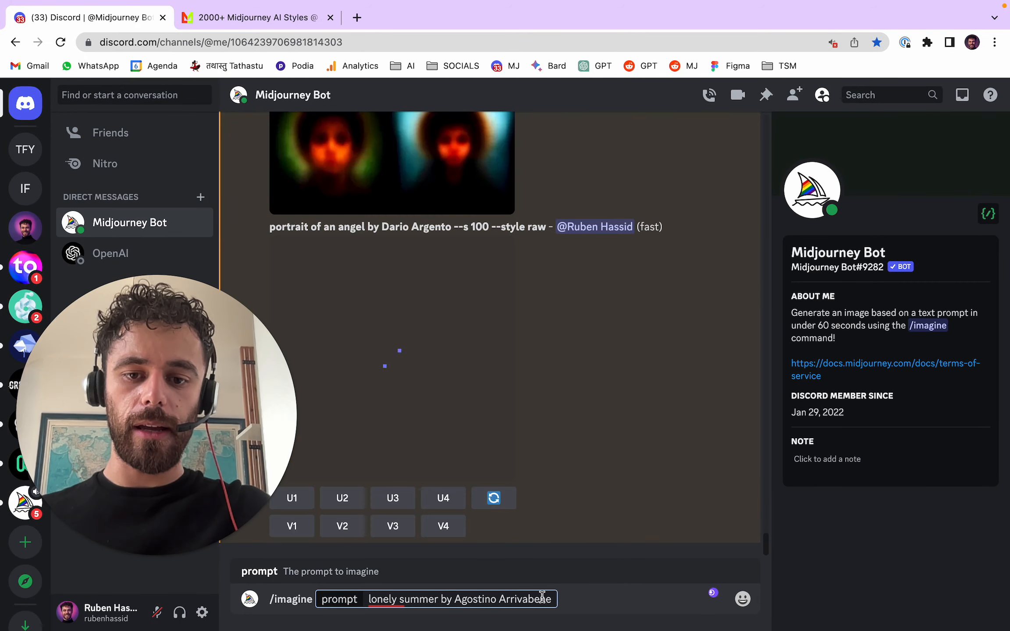
- Append "--s {50, 500, 1000}" to the lonely summer prompt, submit it and confirm generating the three prompts
left_click(554, 597)
type("--s {50, 500, 1000")
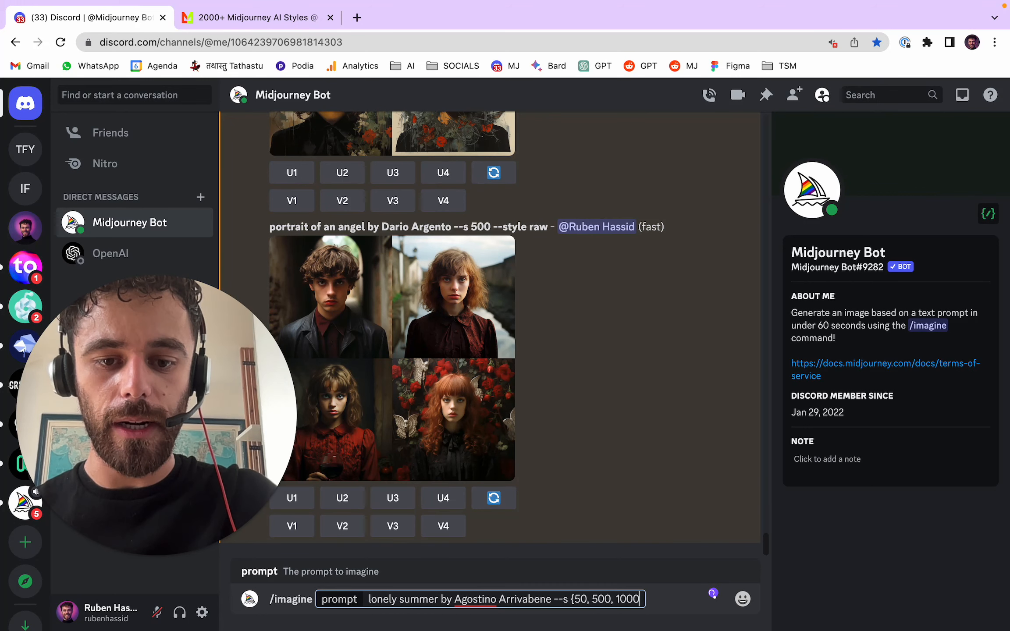
type("}")
key("Return")
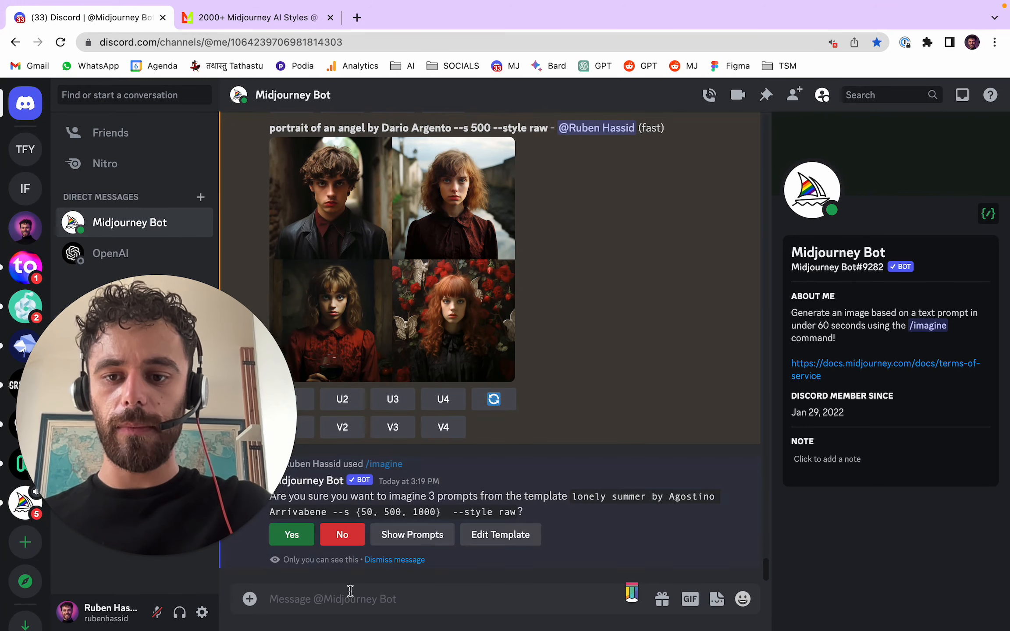
left_click(307, 539)
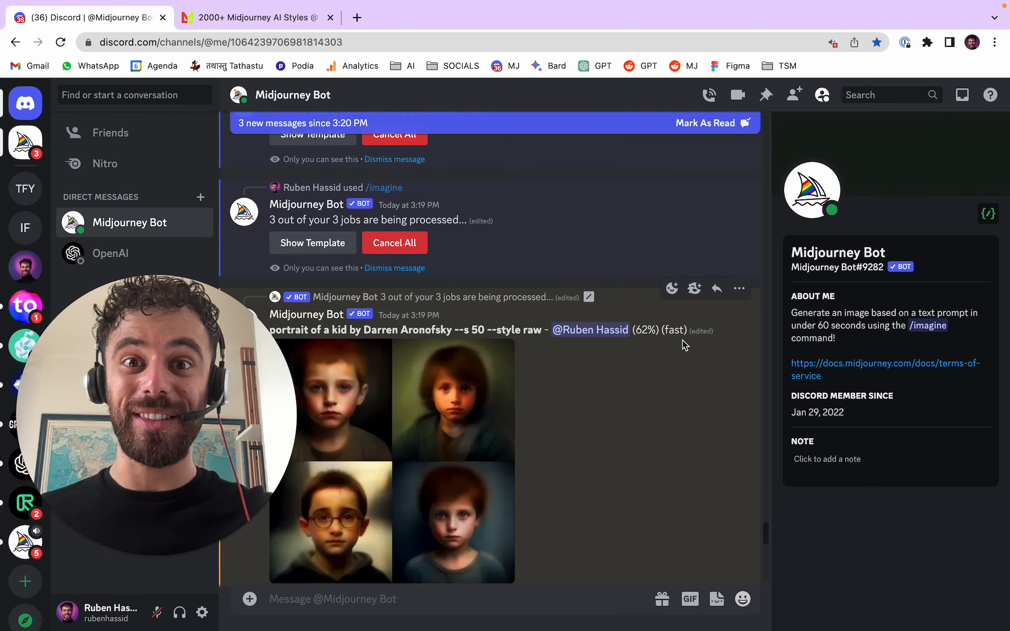
- Enlarge the --s 500 angel portrait grid to inspect it and close the preview
scroll(694, 335, "up", 5)
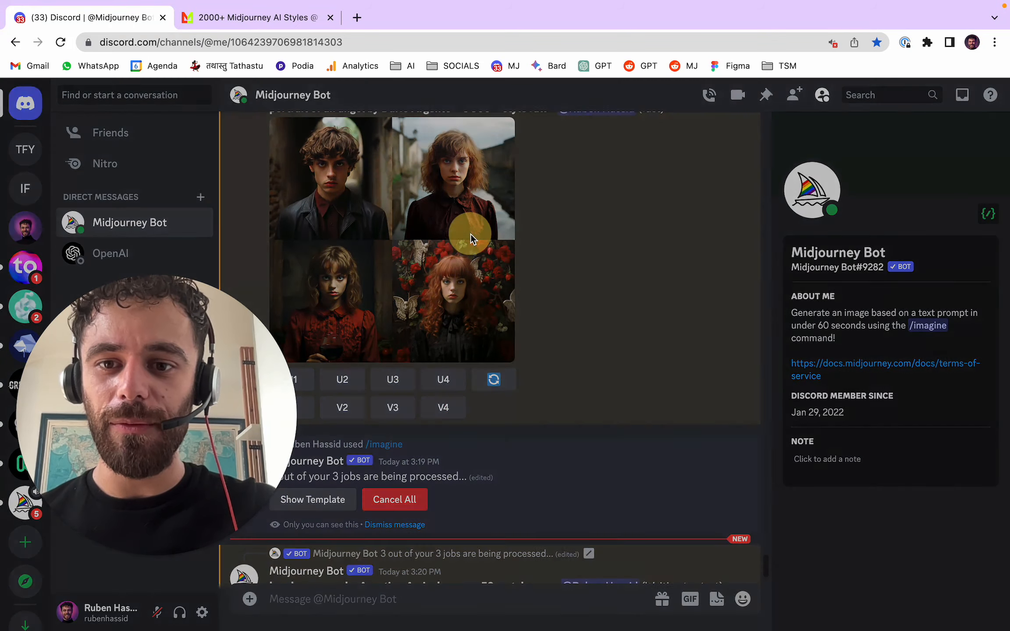
left_click(467, 233)
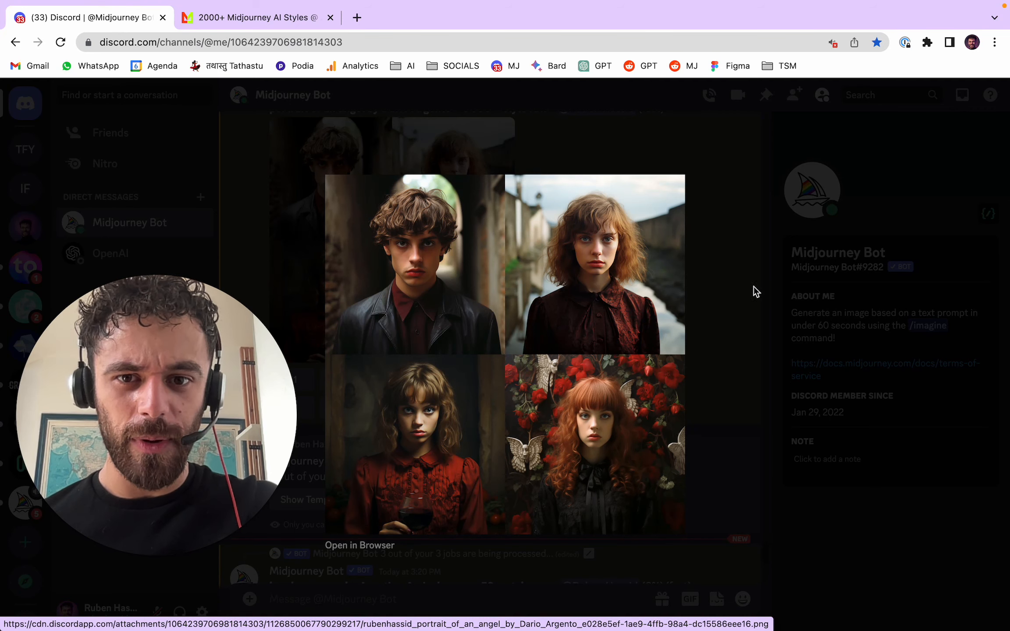
left_click(705, 298)
- Open the --s 1000 angel portrait grid full size in the browser, inspect the first portrait up close and close the image
scroll(624, 326, "up", 10)
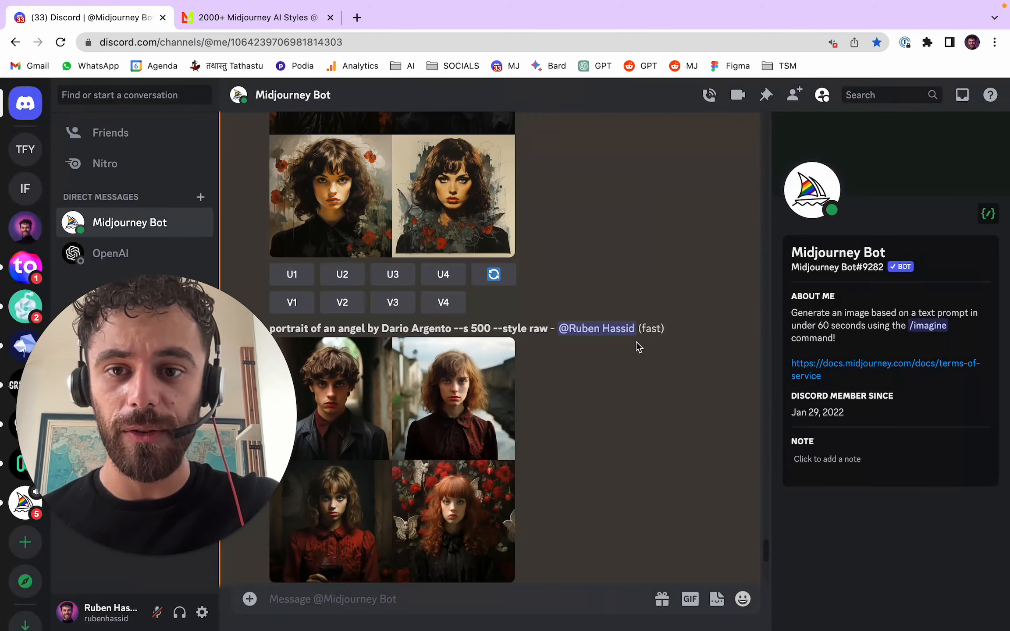
left_click(487, 278)
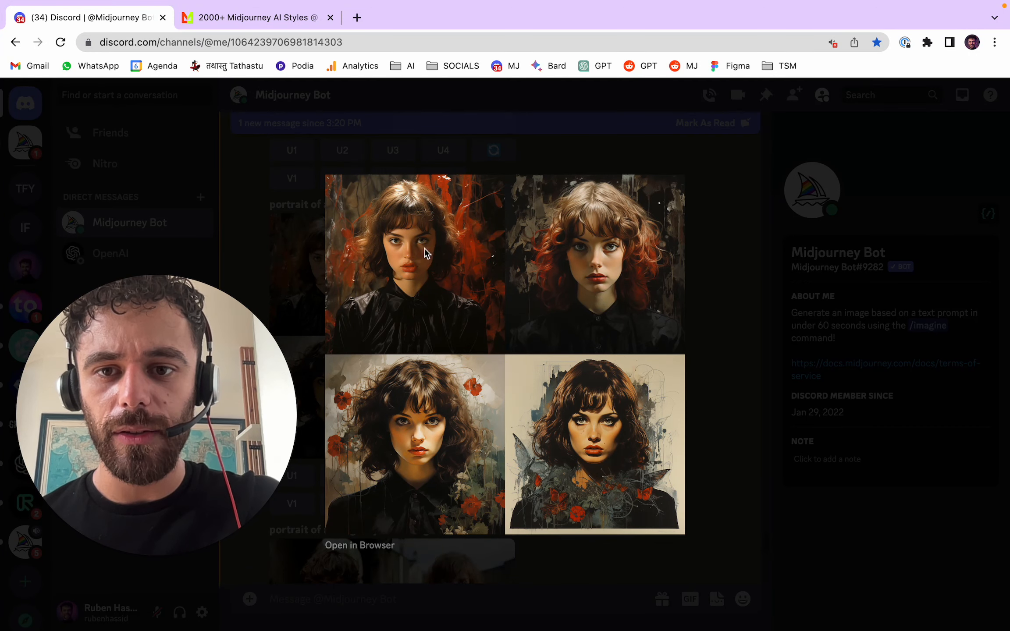
left_click(371, 546)
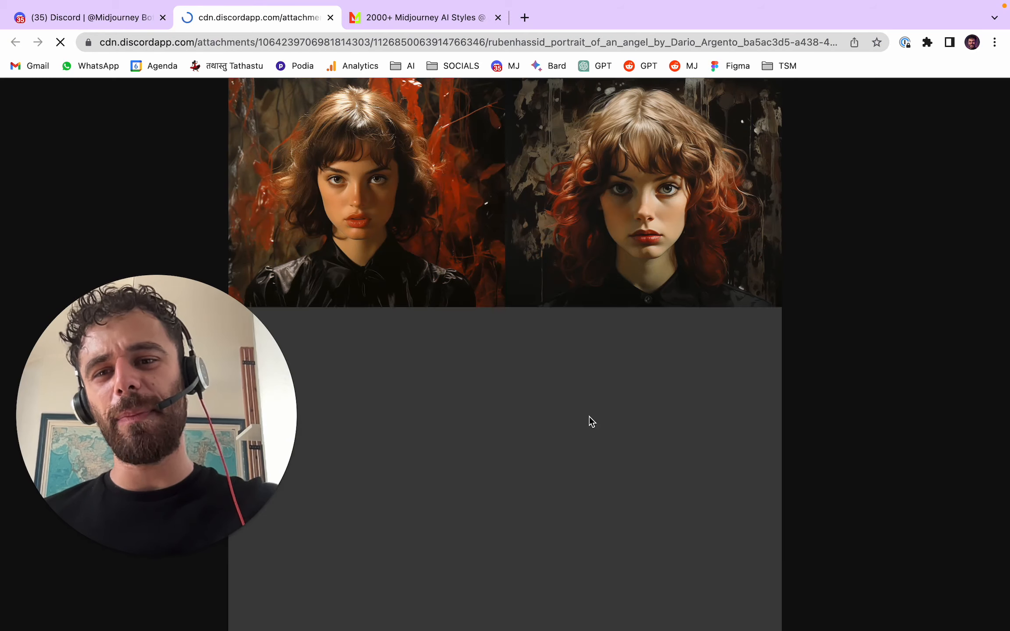
left_click(328, 169)
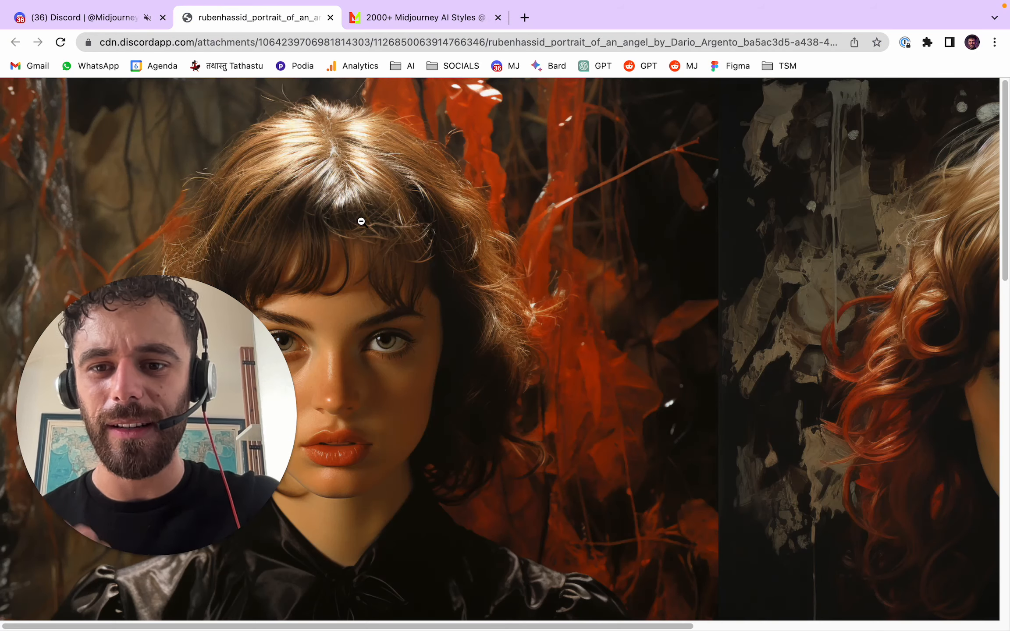
left_click(362, 221)
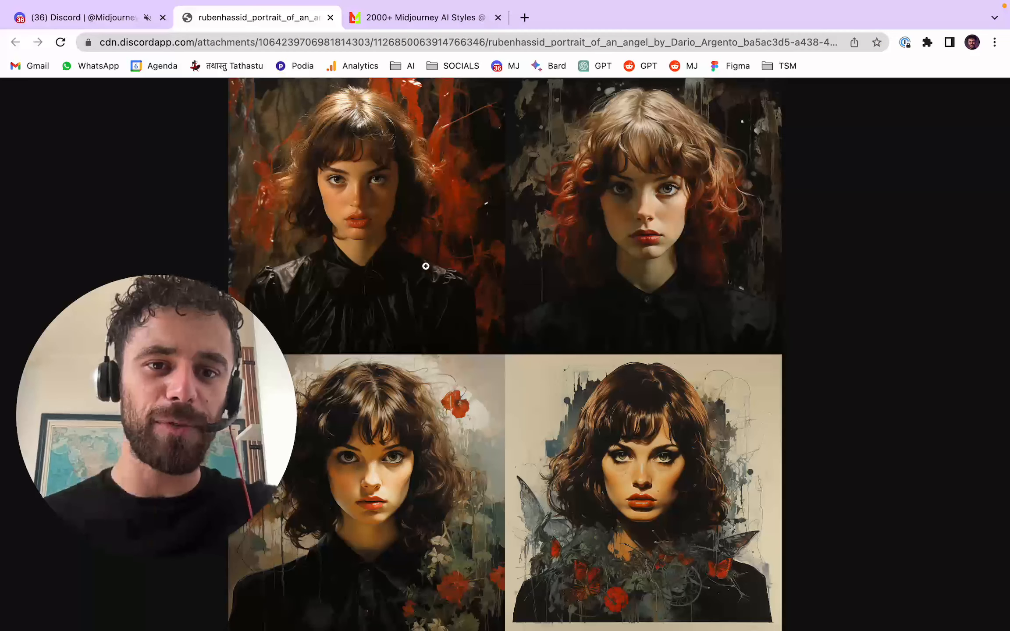
left_click(330, 18)
left_click(718, 290)
- Open the --s 100 angel portrait grid full size in the browser and inspect the fiery portrait up close
scroll(663, 359, "up", 5)
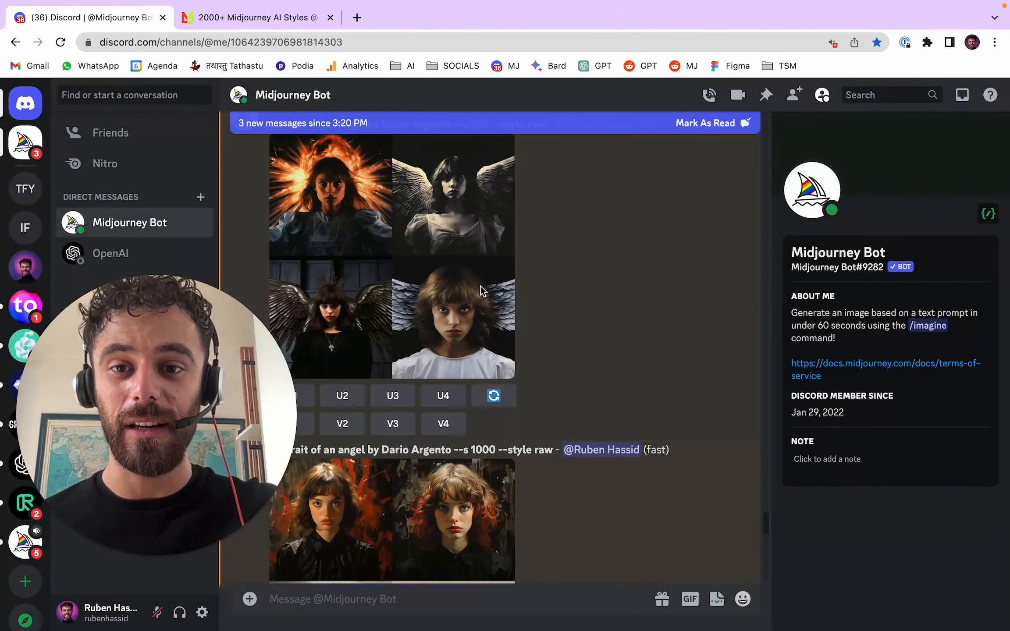
left_click(412, 233)
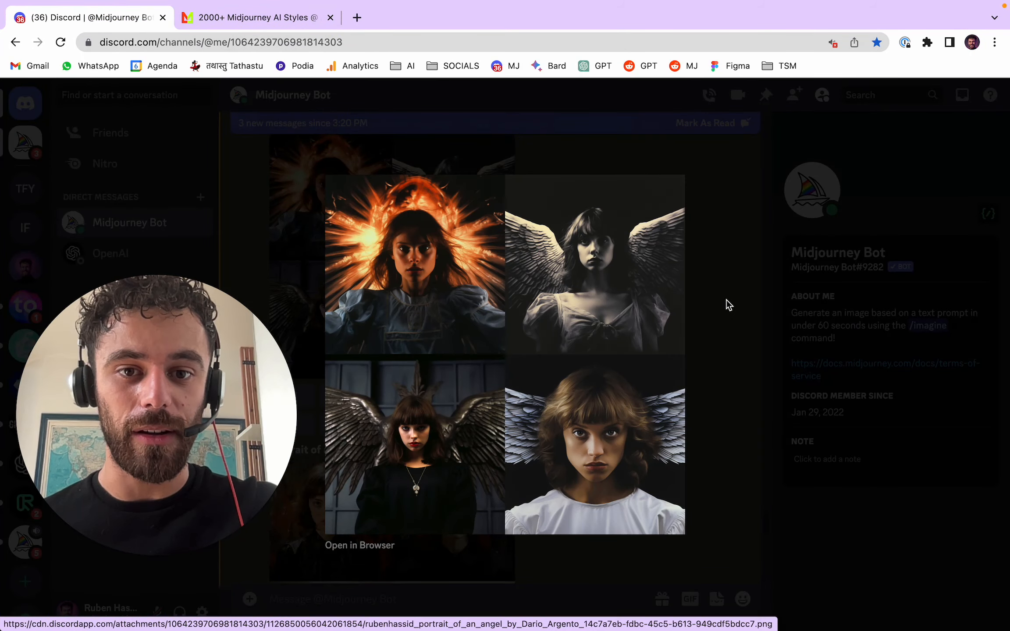
left_click(386, 544)
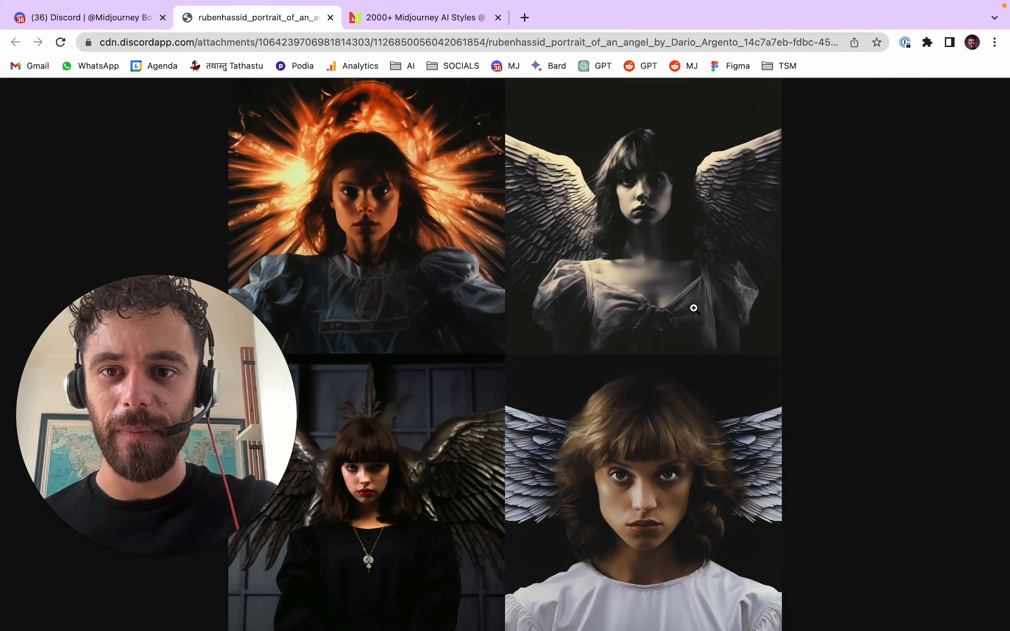
left_click(319, 205)
left_click(374, 268)
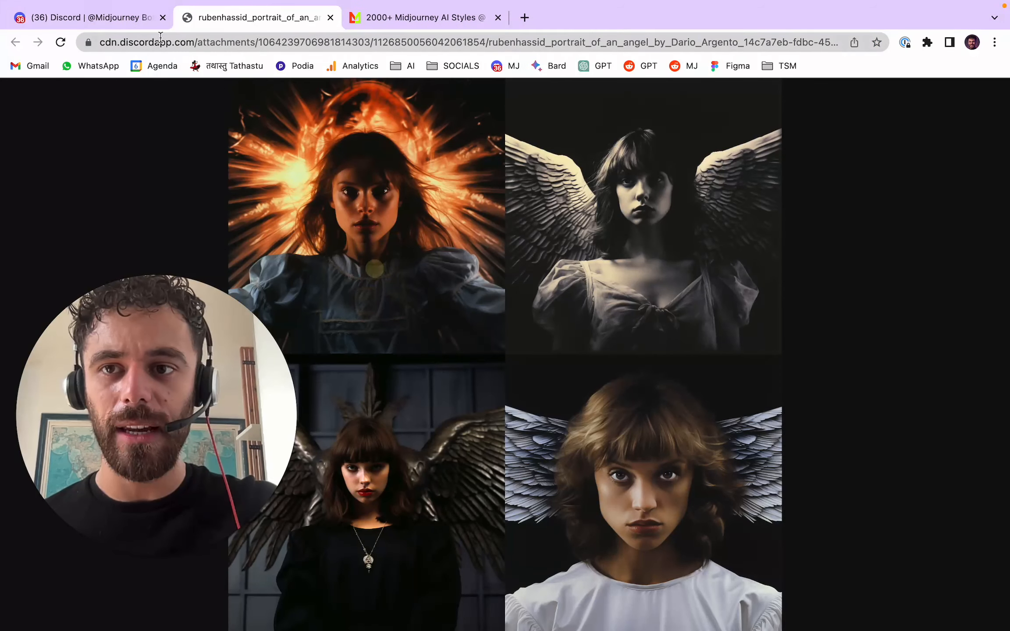
- Return to the Discord chat and enlarge the --s 100 angel portrait grid again
left_click(106, 18)
left_click(740, 246)
scroll(603, 286, "up", 2)
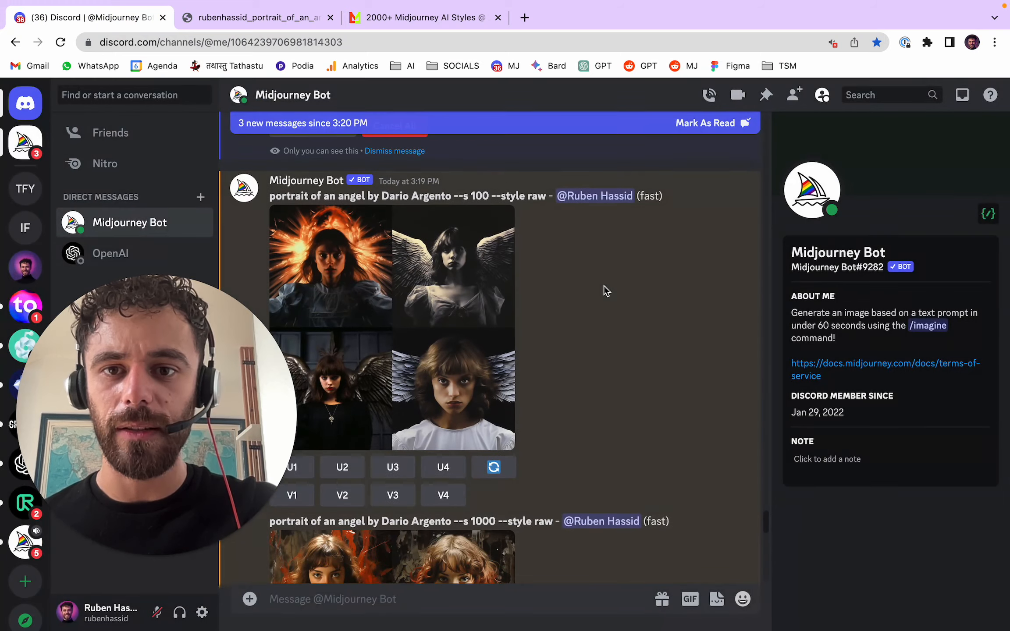
left_click(464, 278)
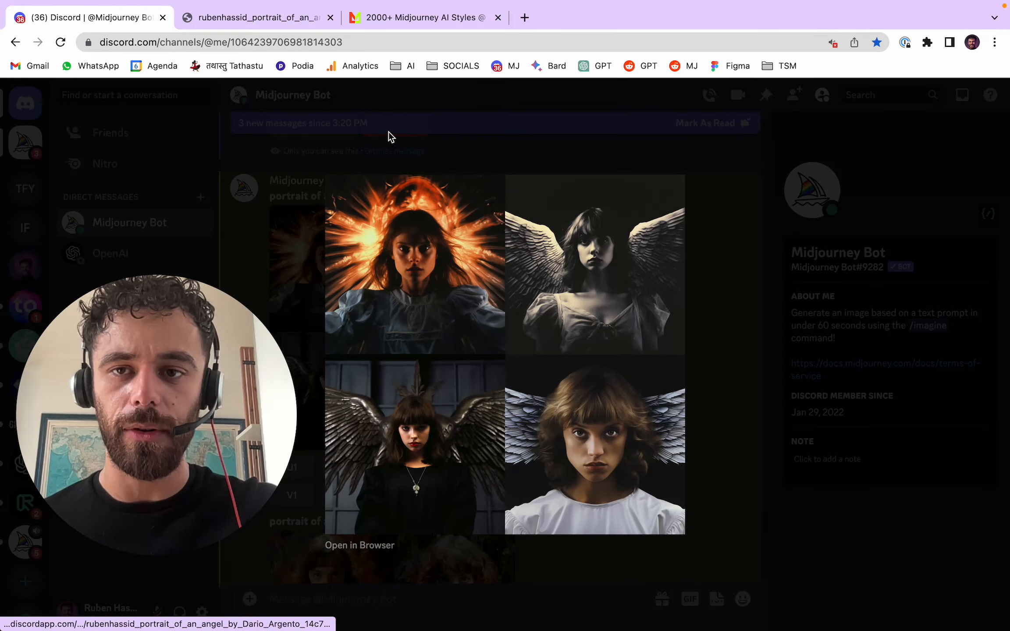
- Inspect the --s 100 angel portraits up close in the browser, and close the full-size image and its chat preview
left_click(535, 264)
left_click(408, 203)
left_click(346, 243)
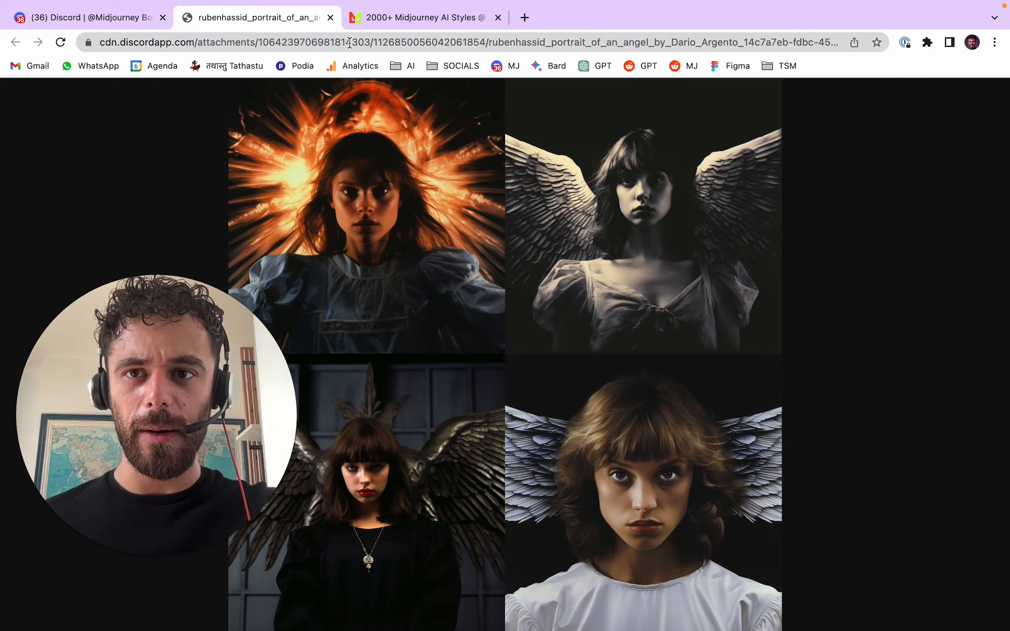
left_click(329, 18)
left_click(696, 277)
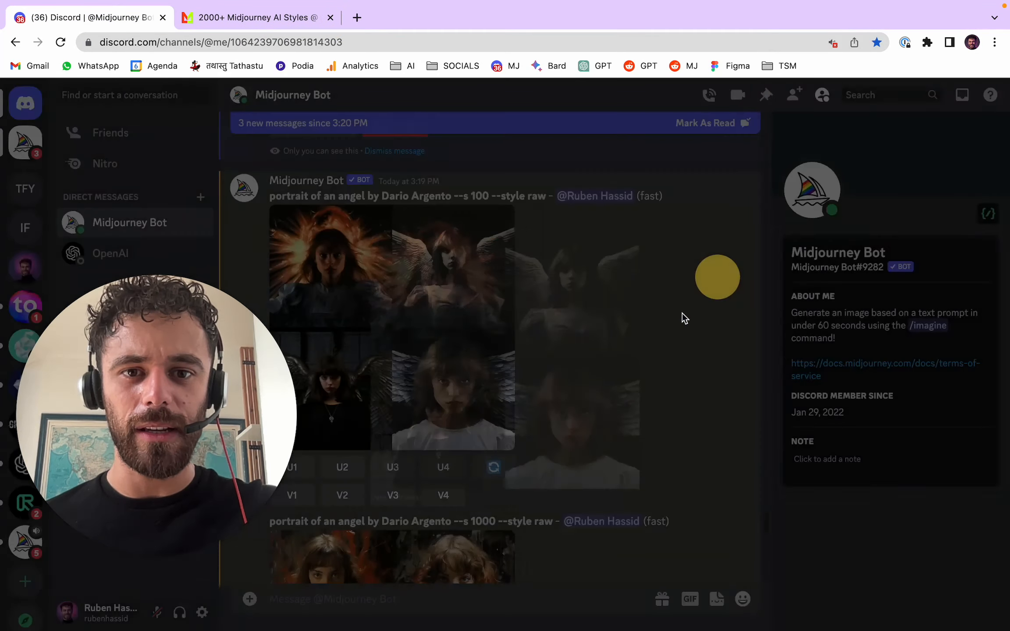
- Find the Darren Aronofsky kid portraits in the chat, enlarge the --s 50 grid to inspect it and close the preview
scroll(671, 322, "up", 5)
scroll(661, 330, "down", 10)
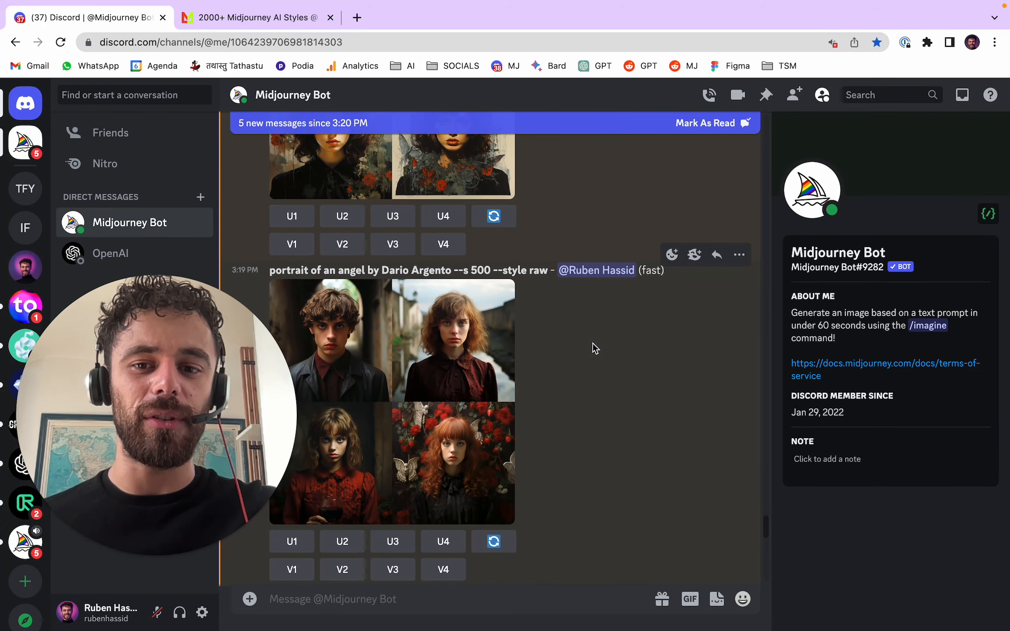
scroll(592, 343, "down", 10)
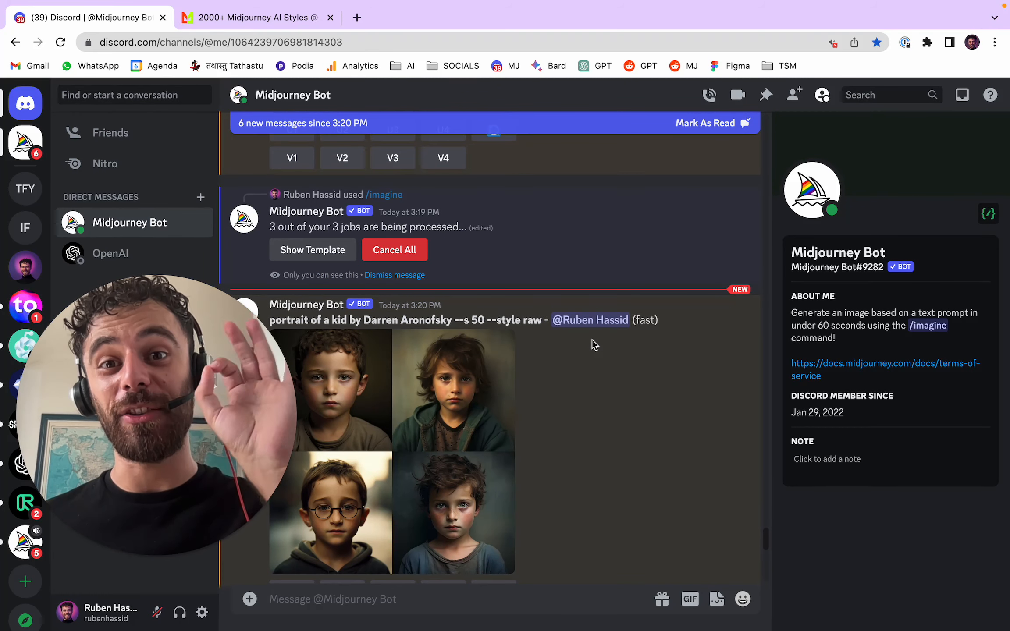
scroll(653, 284, "down", 2)
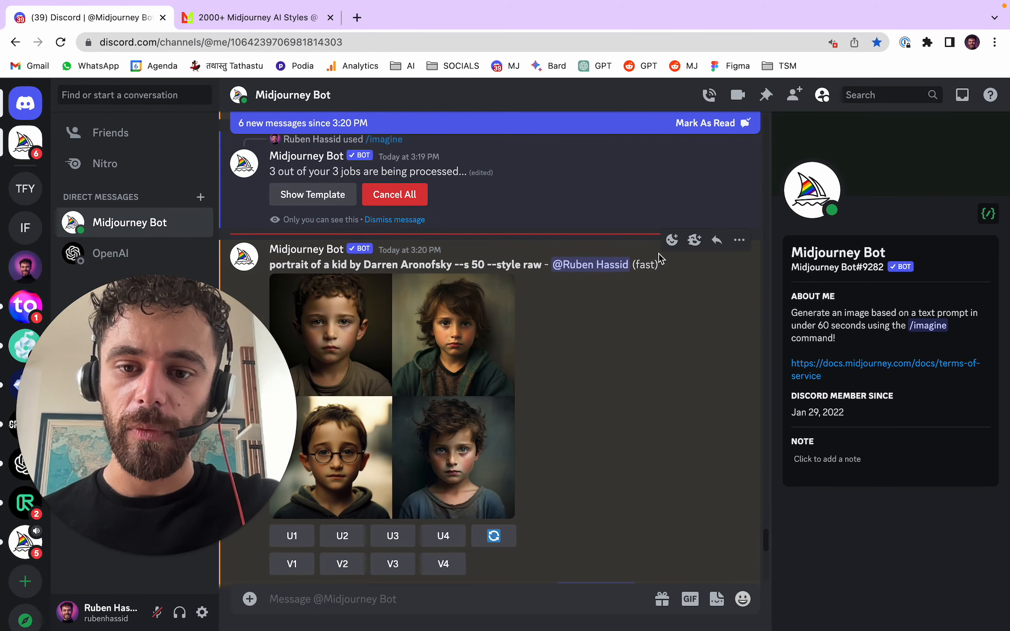
scroll(666, 346, "down", 1)
left_click(373, 429)
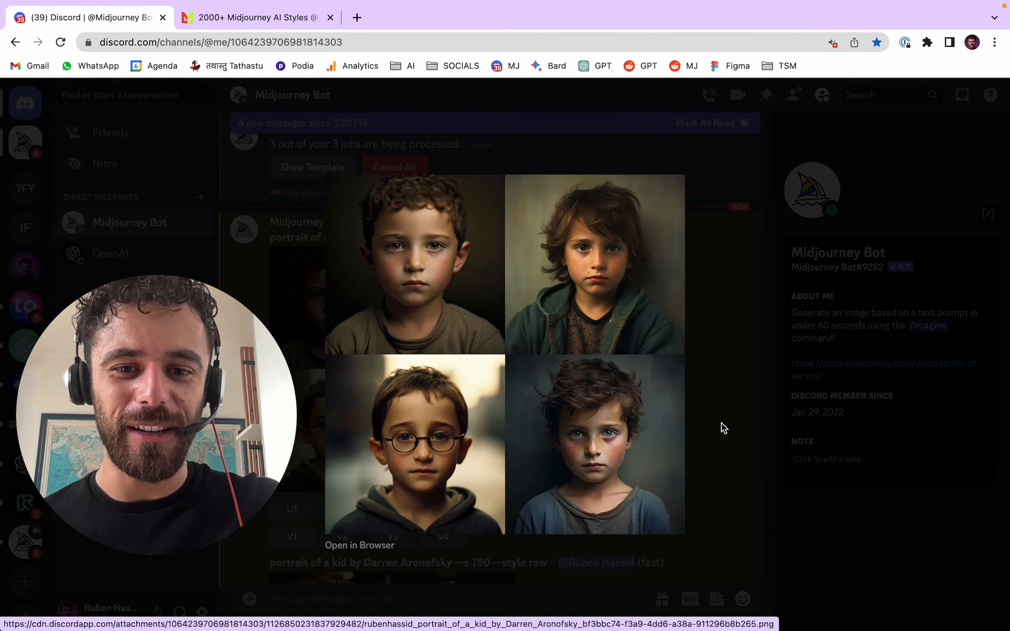
left_click(723, 420)
- Enlarge the --s 750 kid portrait grid to inspect it and close the preview
scroll(533, 404, "down", 1)
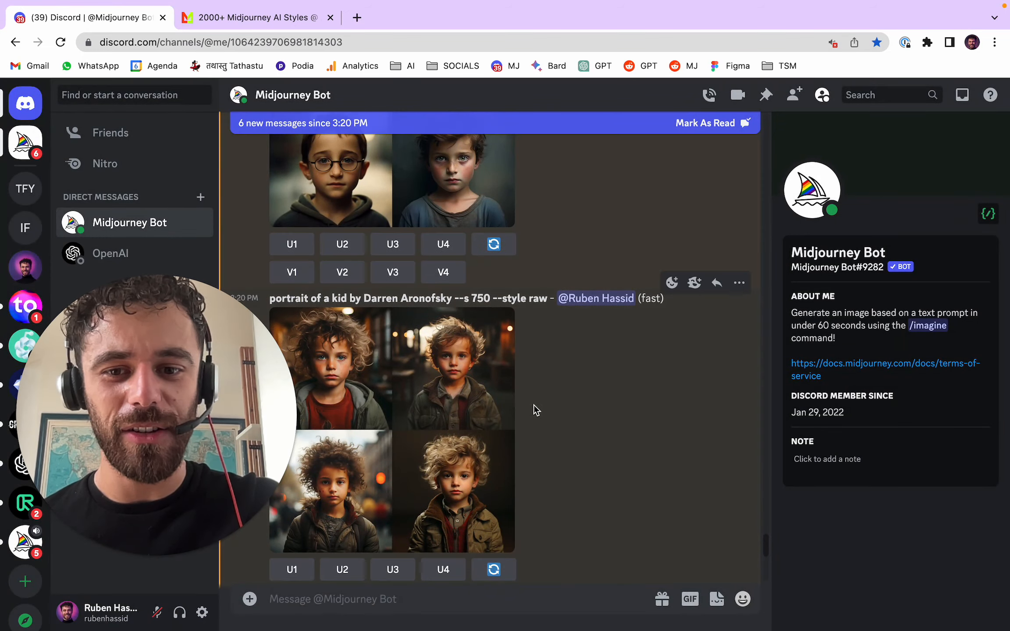
left_click(468, 392)
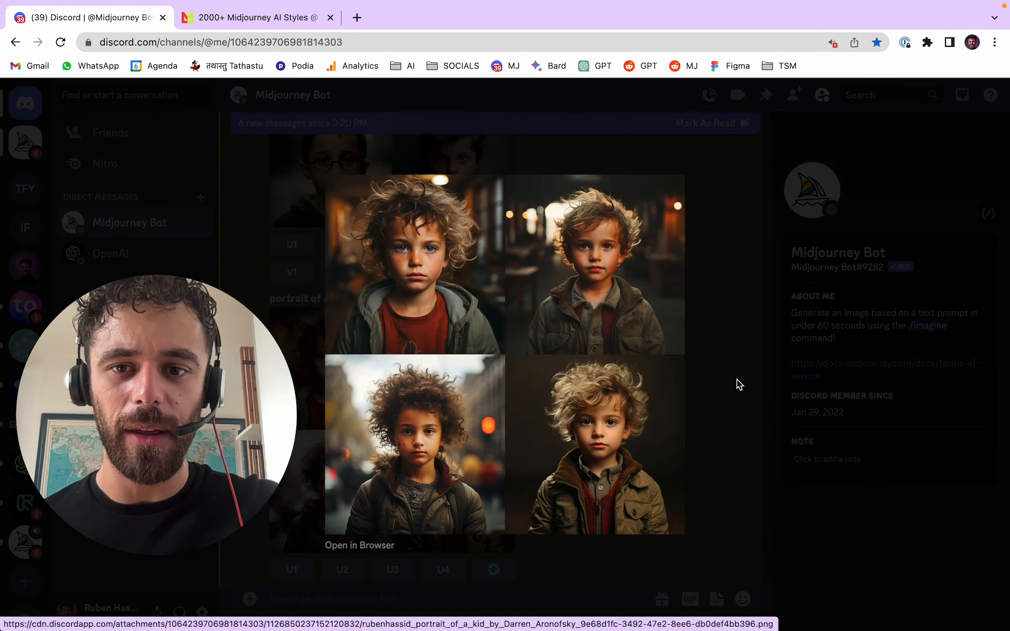
left_click(736, 380)
- Open the last kid portrait grid full size in the browser, inspect the second portrait up close and close the image
scroll(608, 316, "down", 10)
left_click(496, 309)
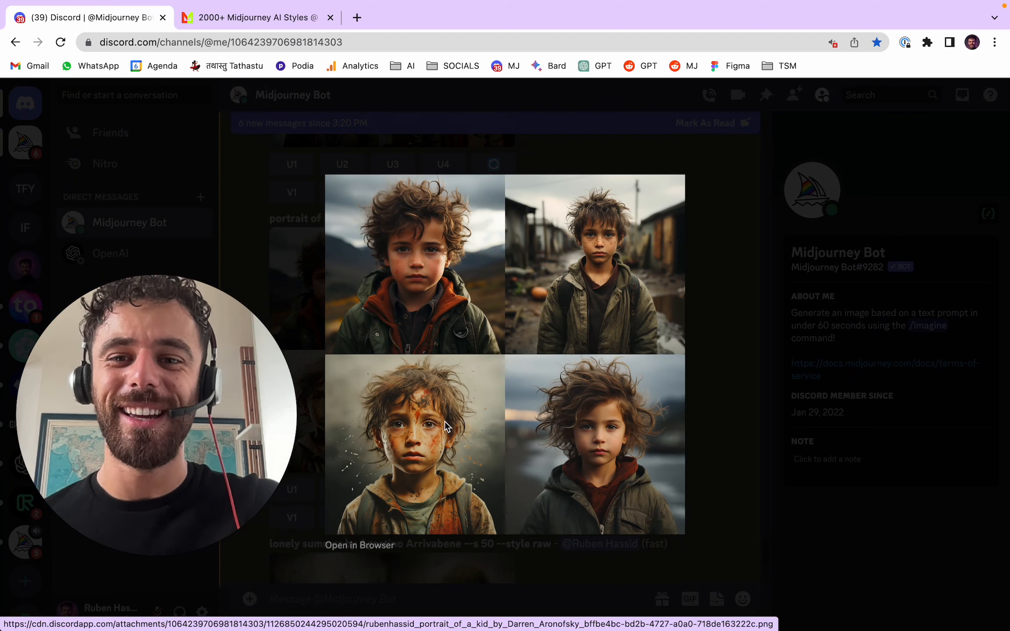
left_click(363, 546)
left_click(718, 158)
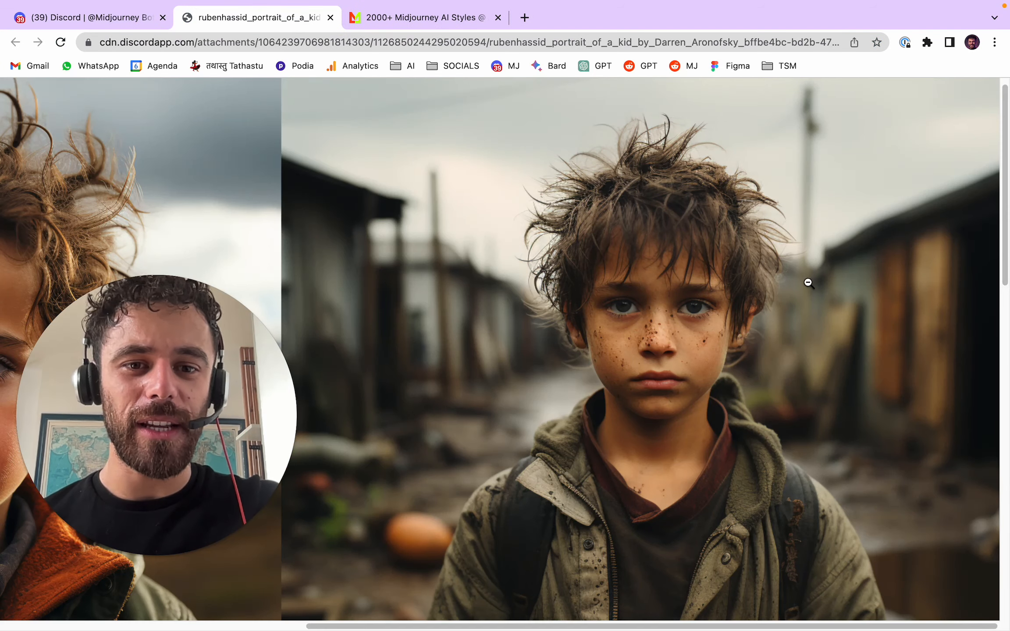
scroll(809, 283, "down", 5)
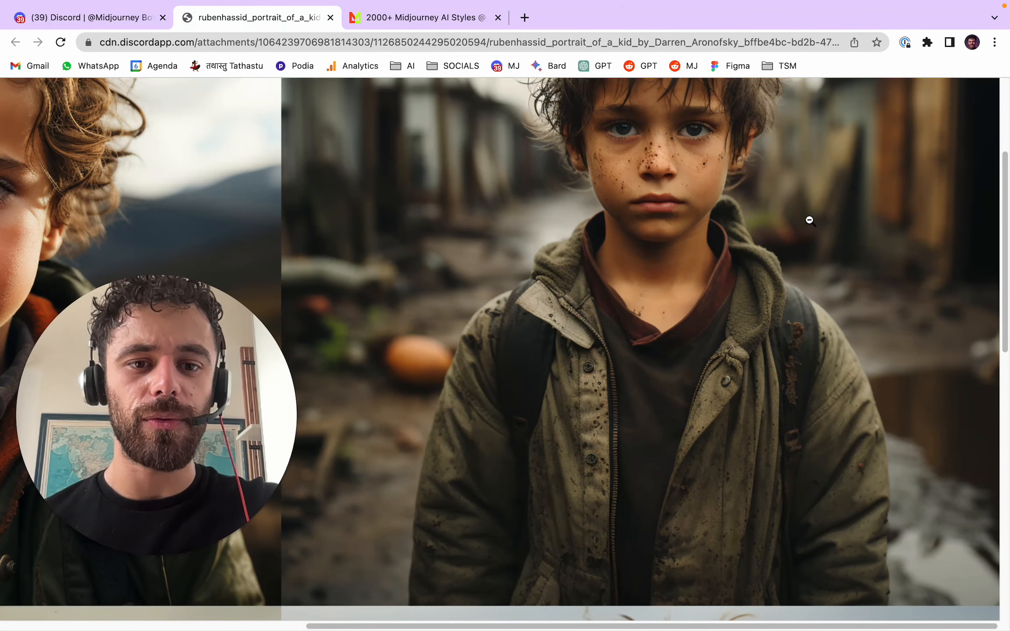
left_click(809, 220)
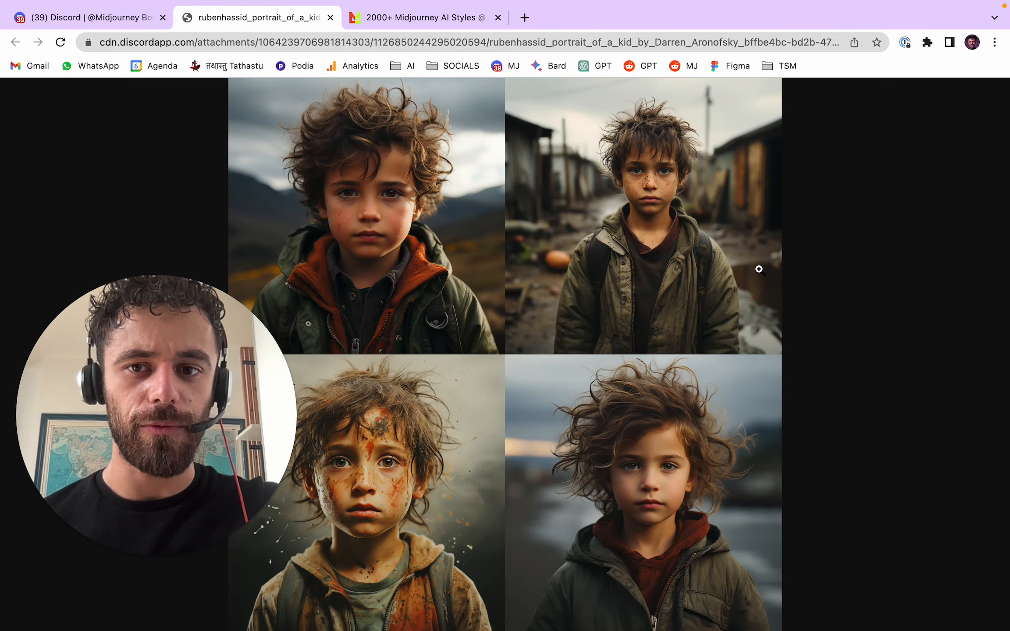
left_click(331, 20)
left_click(716, 231)
- Open the --s 50 "lonely summer by Agostino Arrivabene" grid full size in the browser and inspect the flower-table image up close
scroll(609, 318, "down", 8)
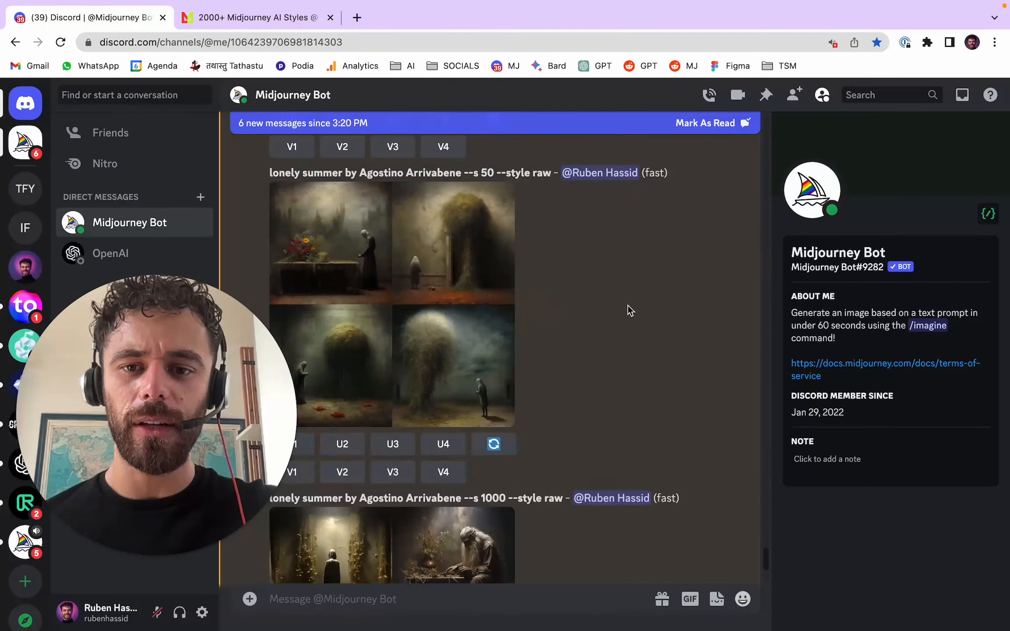
left_click(484, 291)
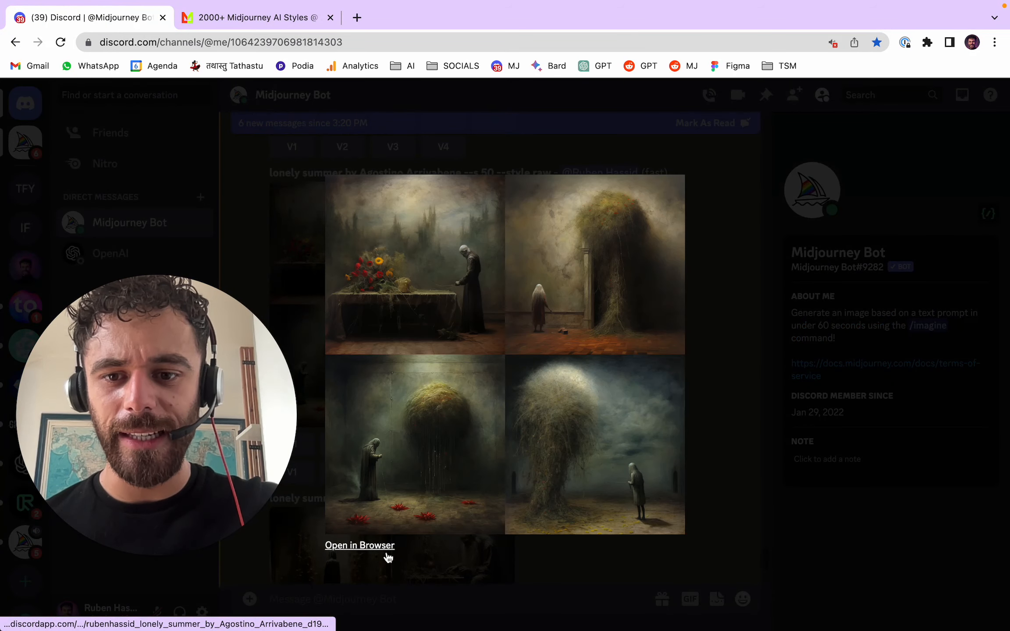
left_click(385, 545)
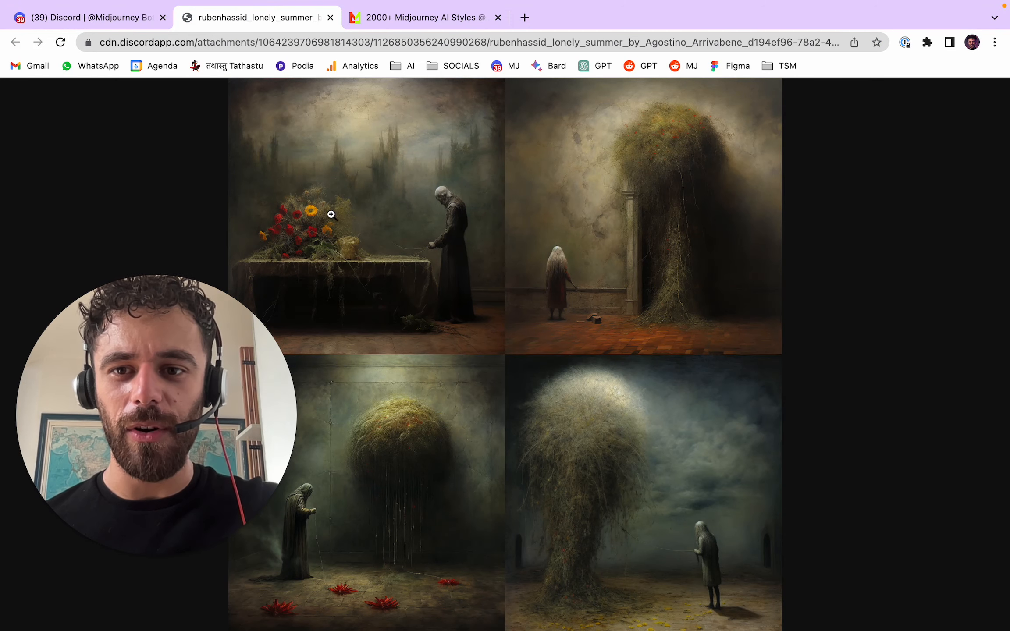
left_click(344, 219)
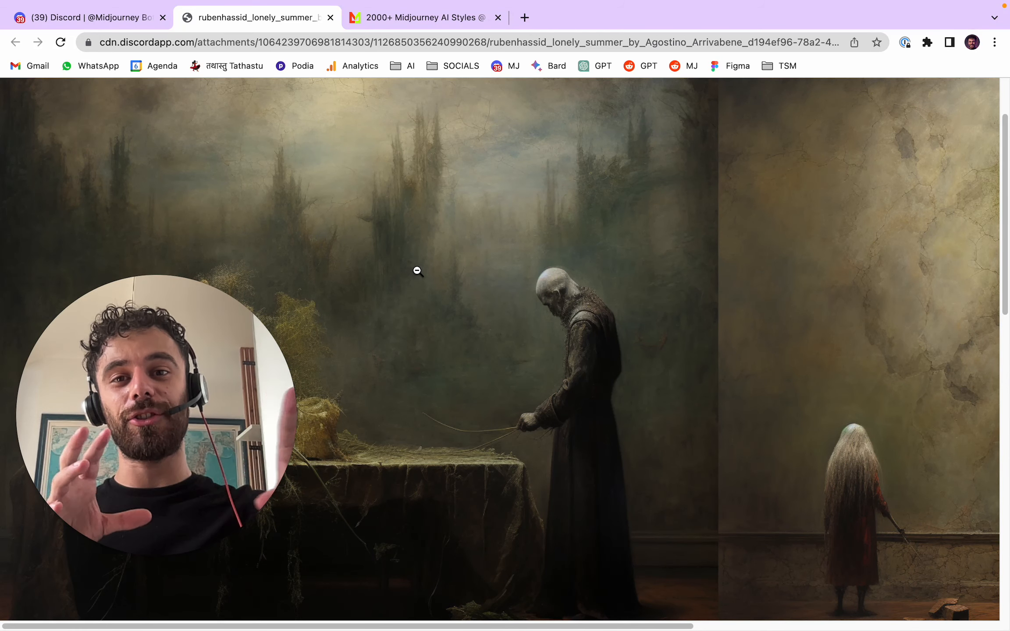
left_click(423, 321)
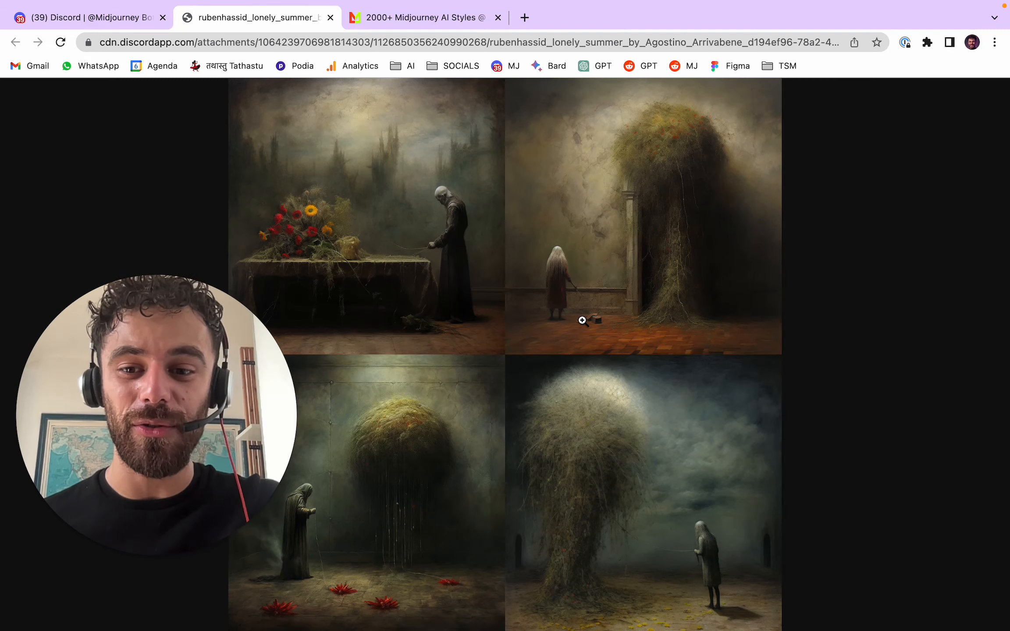
- Inspect the third and first images of the --s 50 lonely summer grid up close, and close the image and its preview
left_click(366, 501)
left_click(409, 409)
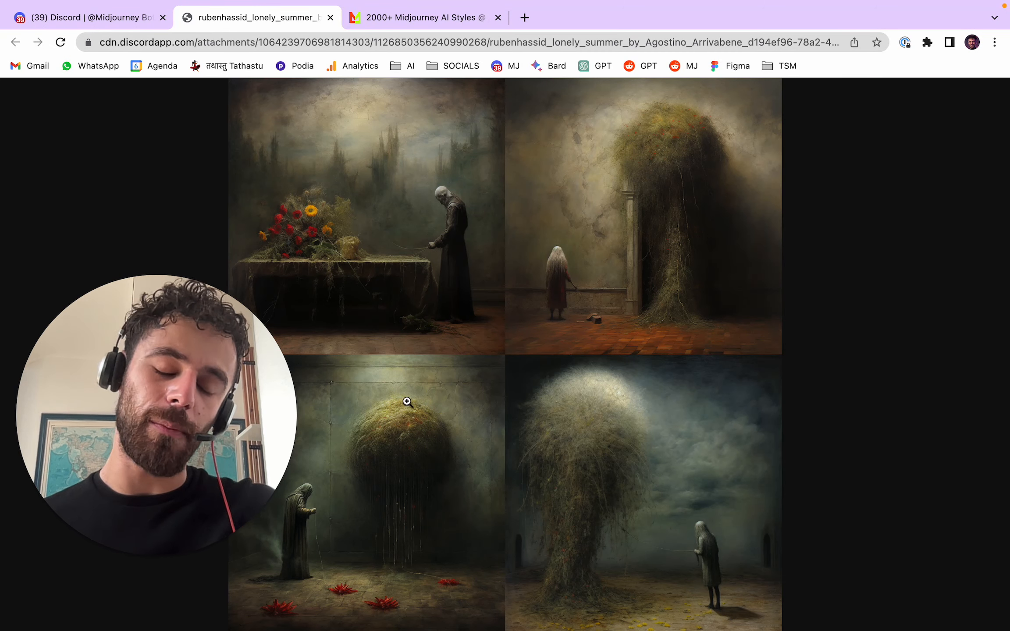
left_click(400, 223)
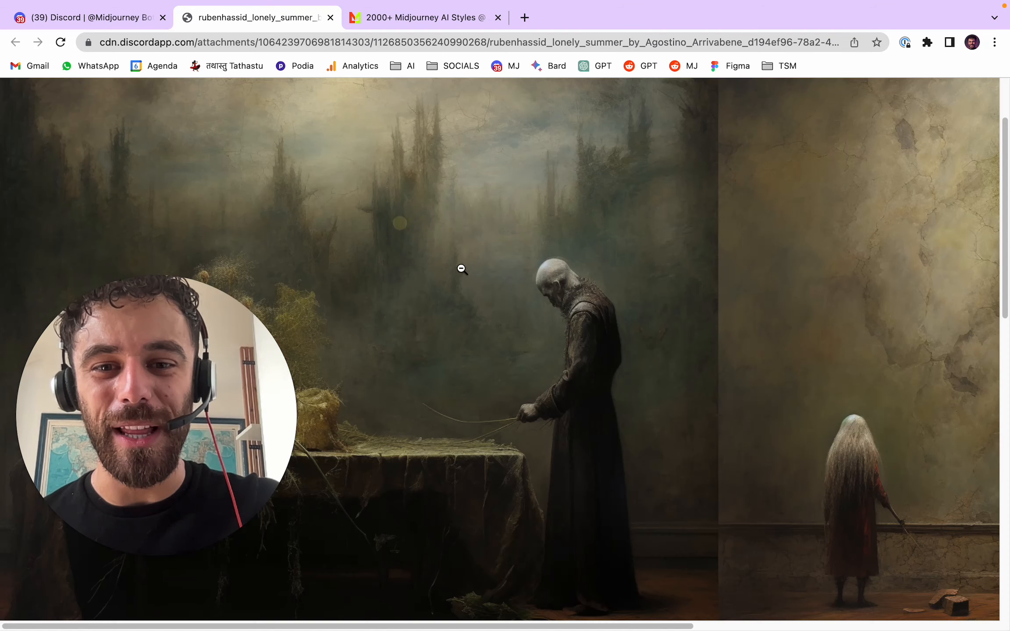
left_click(492, 271)
left_click(330, 18)
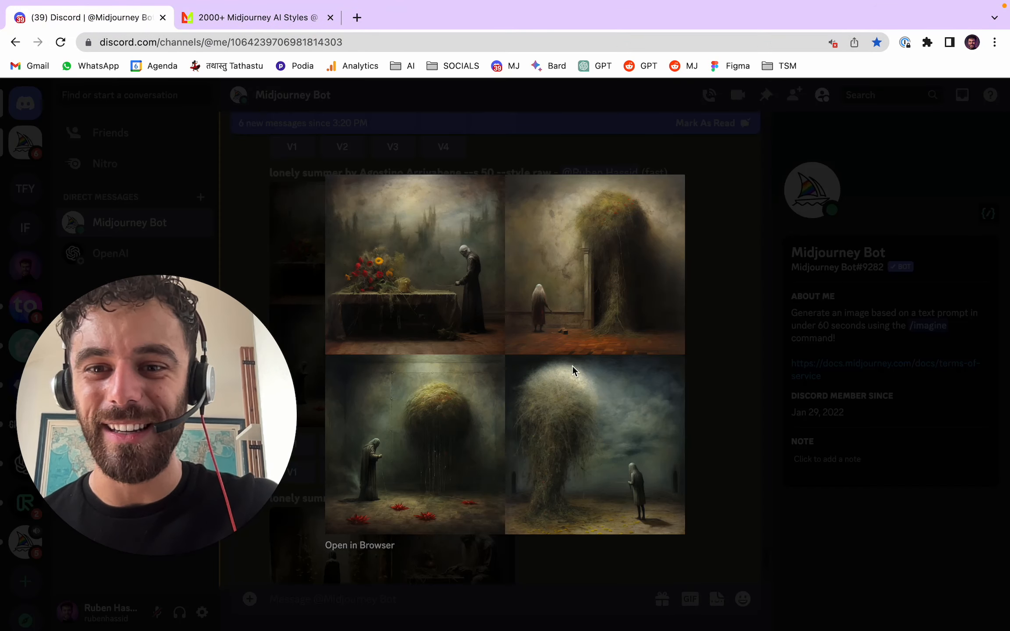
left_click(714, 294)
- Open the --s 1000 lonely summer grid full size in the browser and inspect the sunflower-field figure up close
scroll(649, 337, "down", 5)
scroll(626, 340, "up", 4)
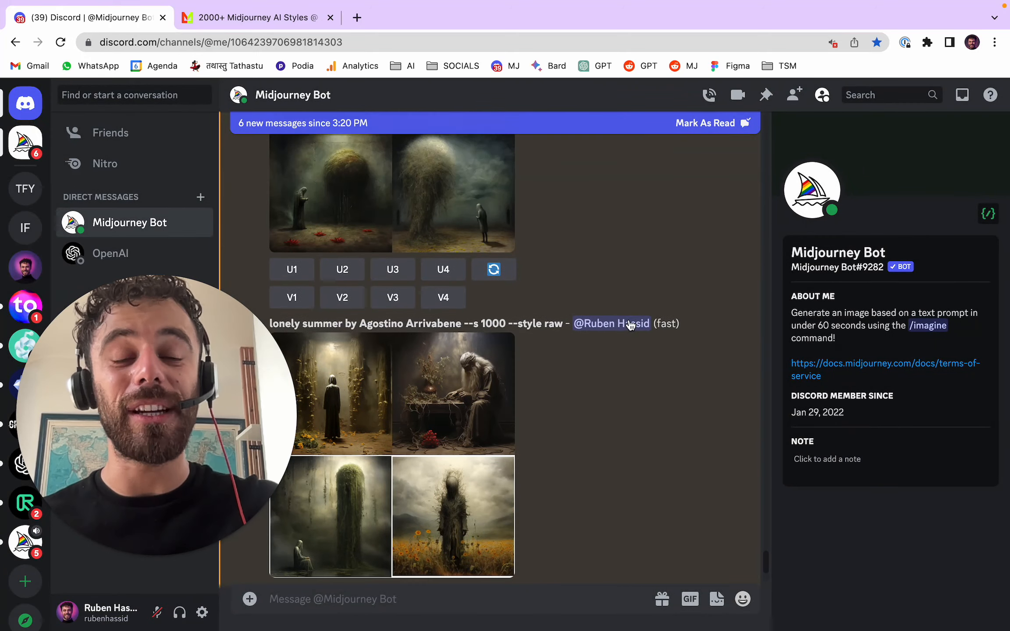
scroll(526, 382, "down", 2)
left_click(476, 404)
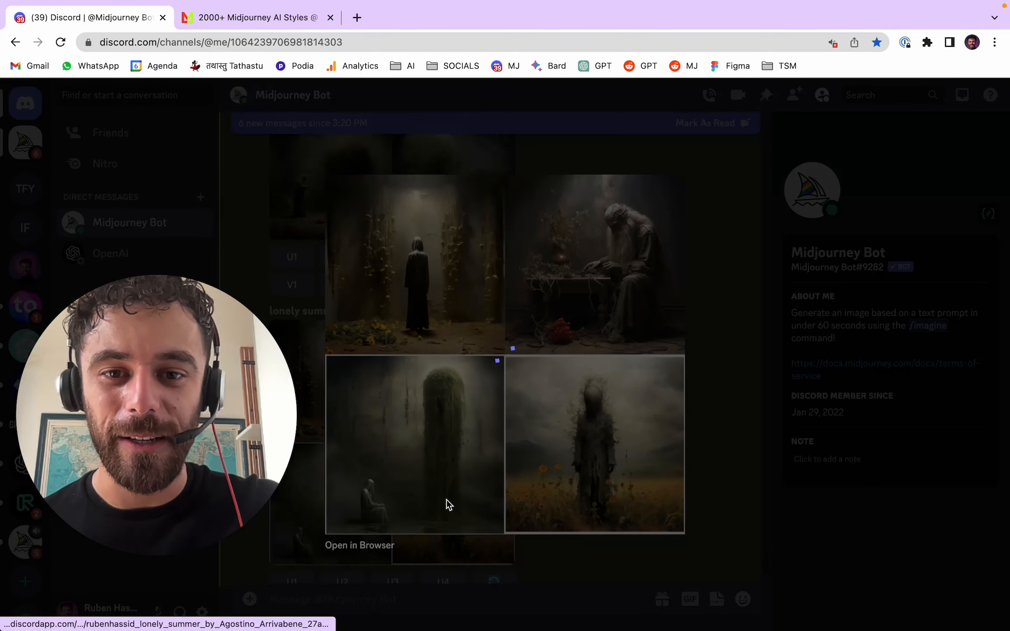
left_click(362, 543)
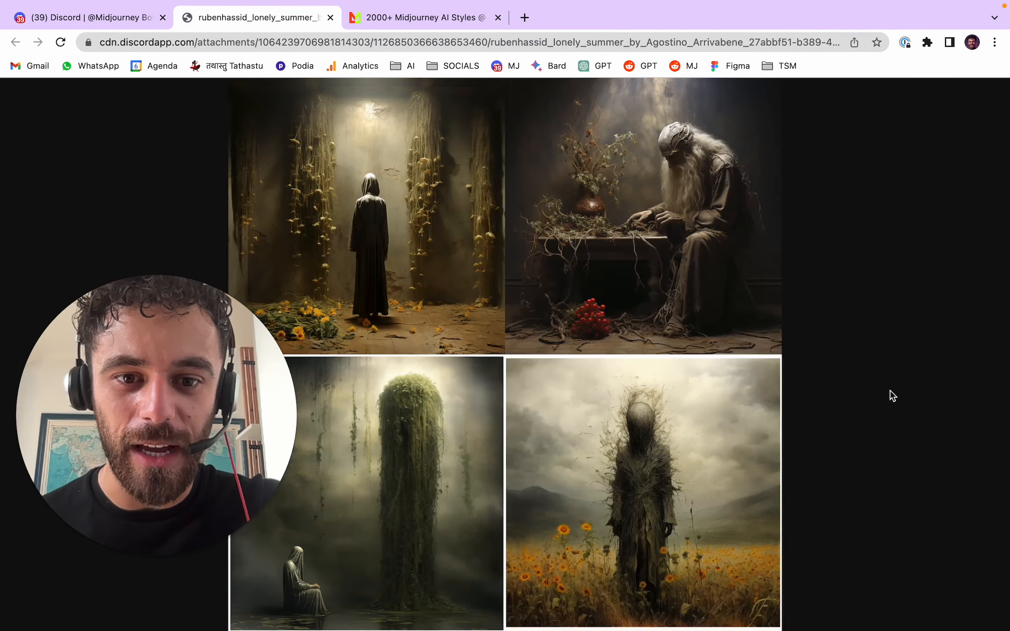
left_click(754, 491)
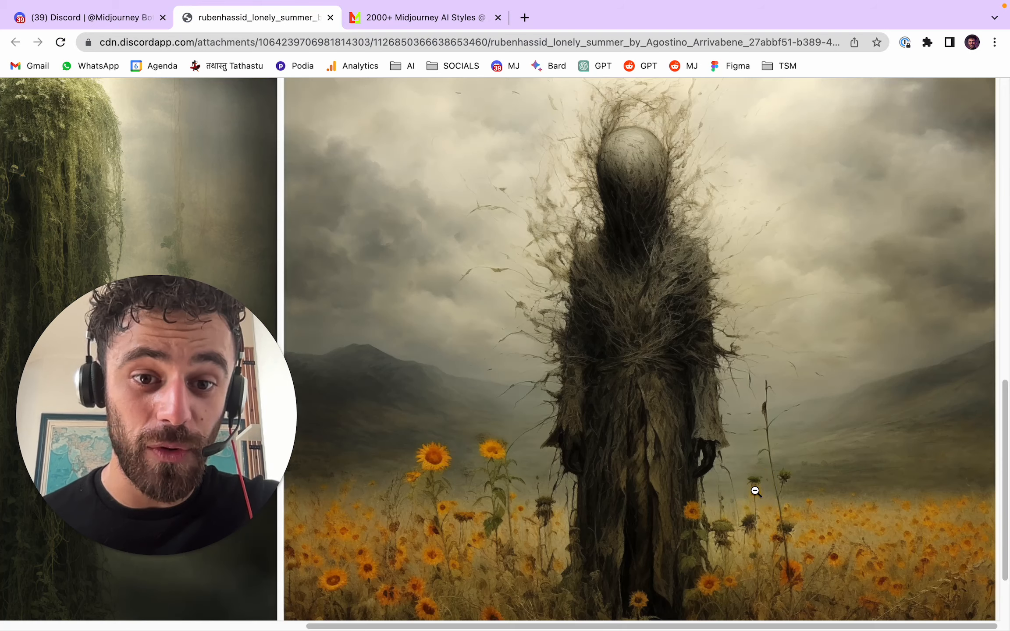
left_click(752, 383)
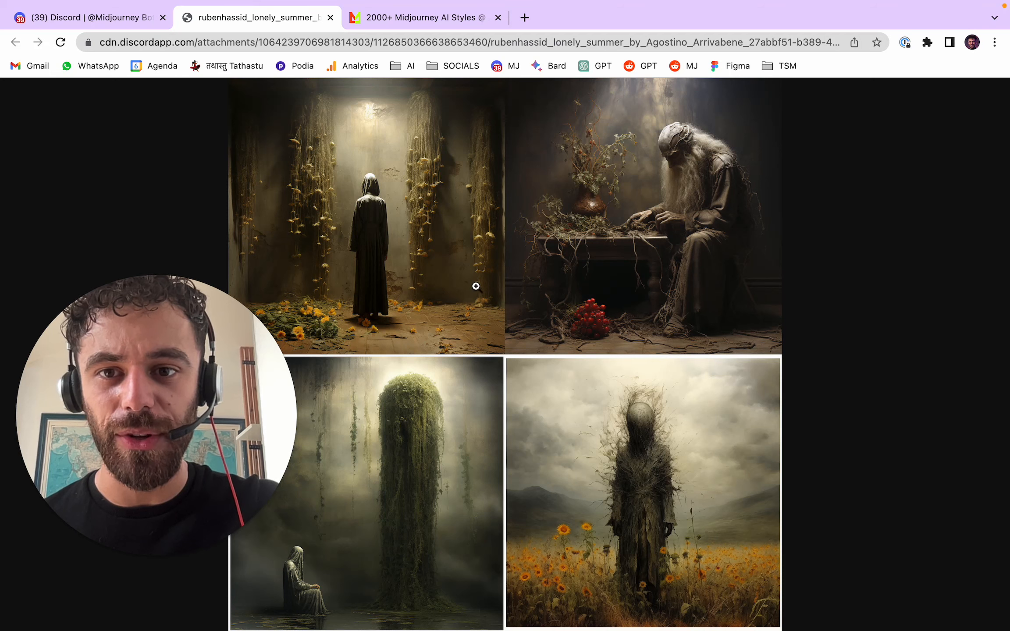
- Inspect the bearded man image of the --s 1000 lonely summer grid up close, and close the image and its preview
left_click(750, 186)
scroll(841, 255, "down", 1)
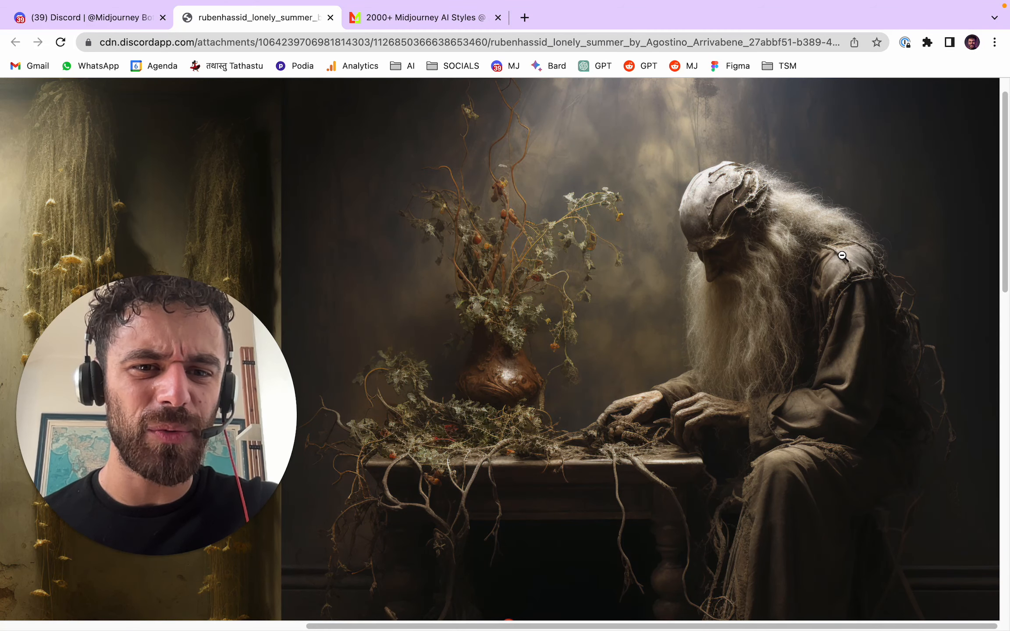
left_click(842, 255)
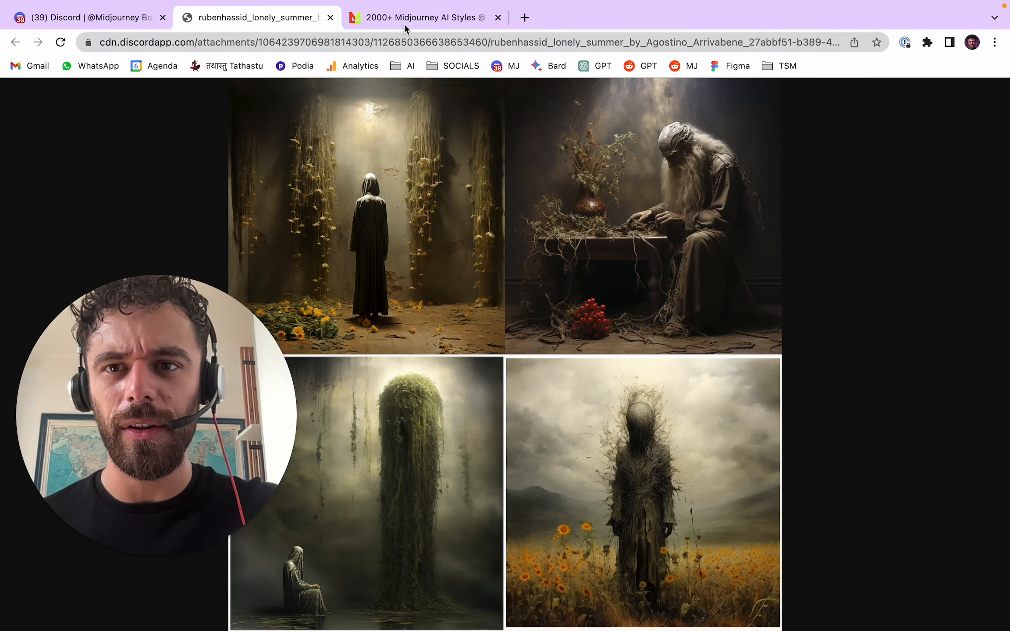
left_click(330, 18)
left_click(713, 311)
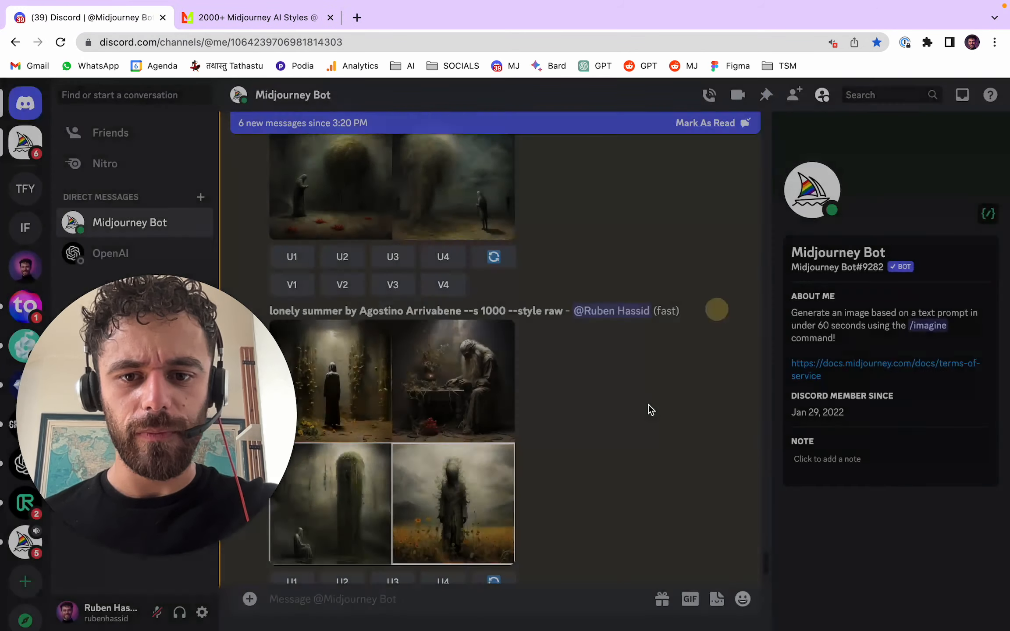
- Upscale the fourth image of the --s 1000 lonely summer grid
scroll(660, 397, "down", 5)
scroll(567, 377, "up", 2)
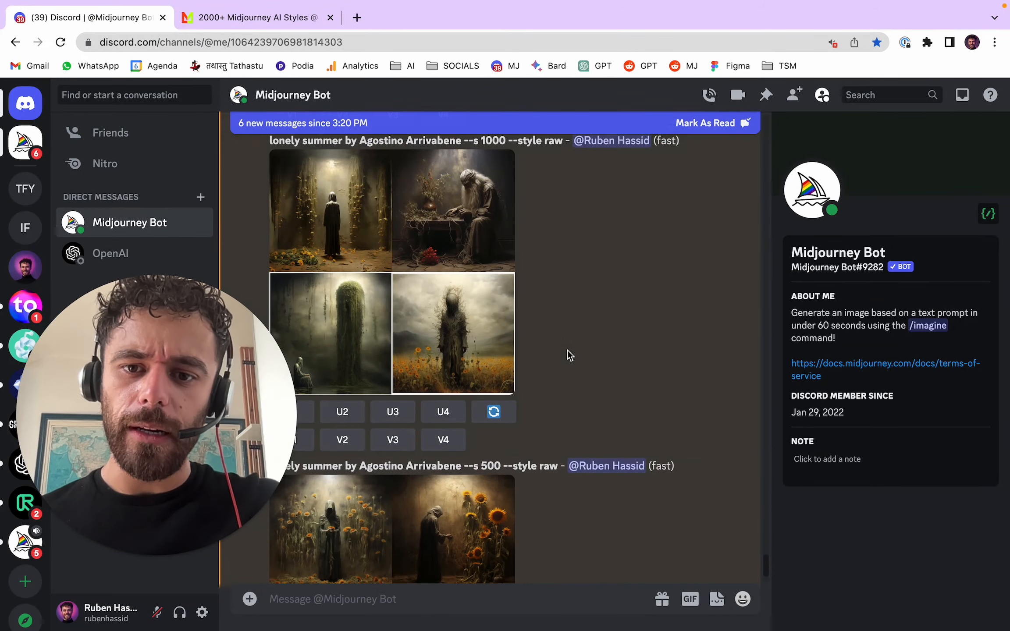
left_click(438, 438)
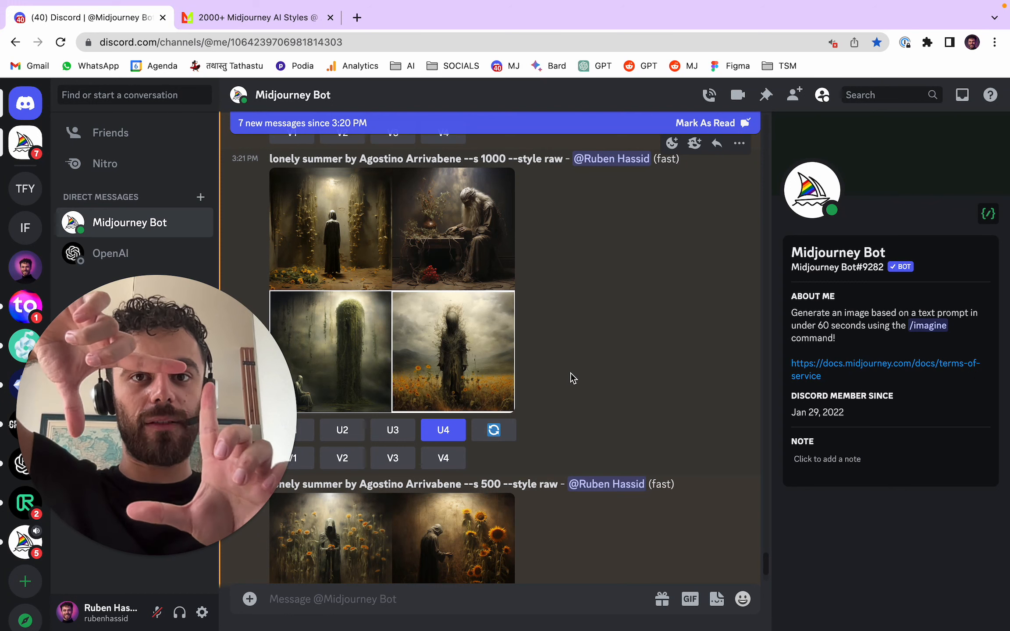
- Upscale the first image of the --s 50 lonely summer grid
scroll(618, 342, "up", 5)
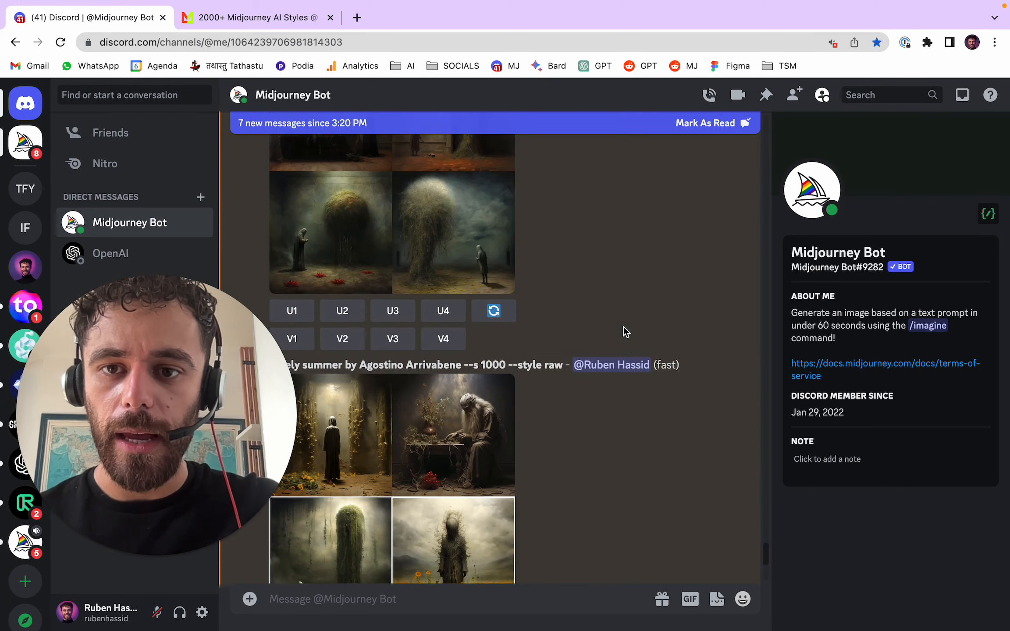
scroll(587, 271, "up", 3)
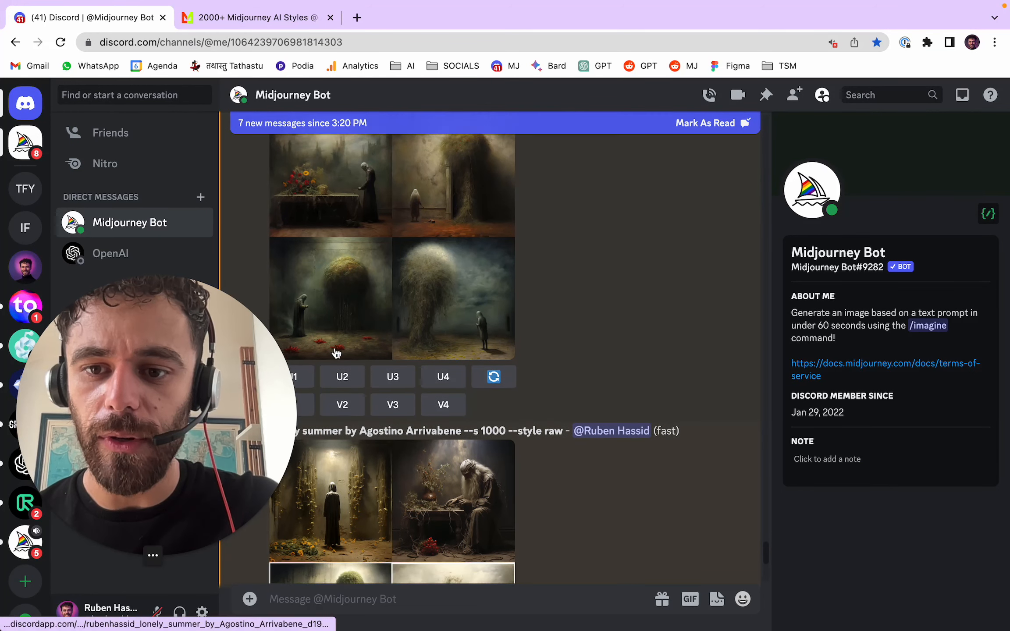
scroll(336, 354, "down", 1)
left_click(309, 345)
- Enlarge the --s 500 lonely summer grid and open it full size in the browser for inspection
scroll(610, 323, "down", 2)
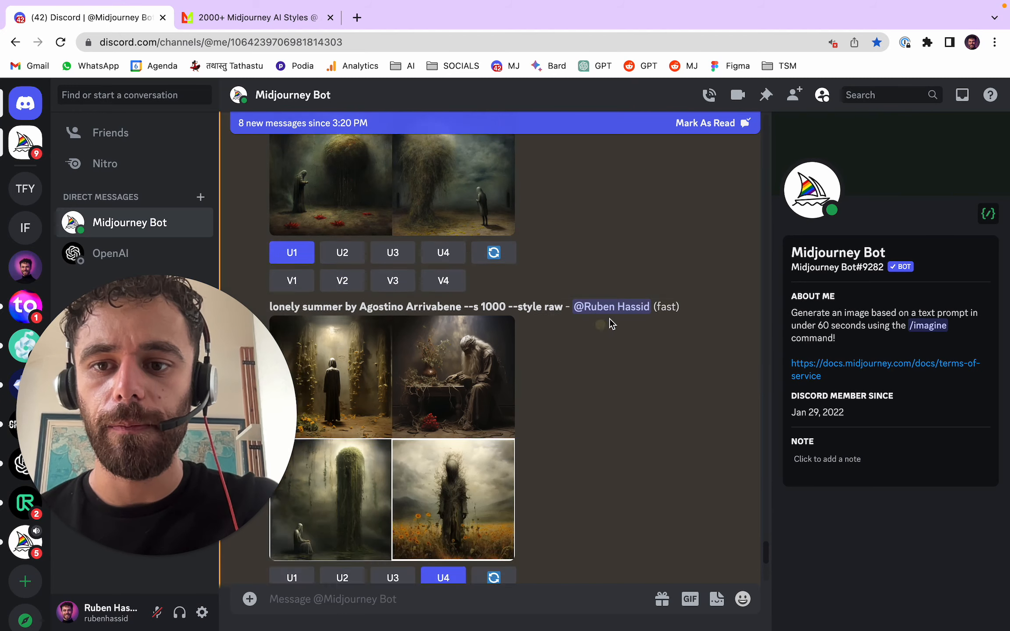
scroll(609, 320, "down", 10)
left_click(510, 259)
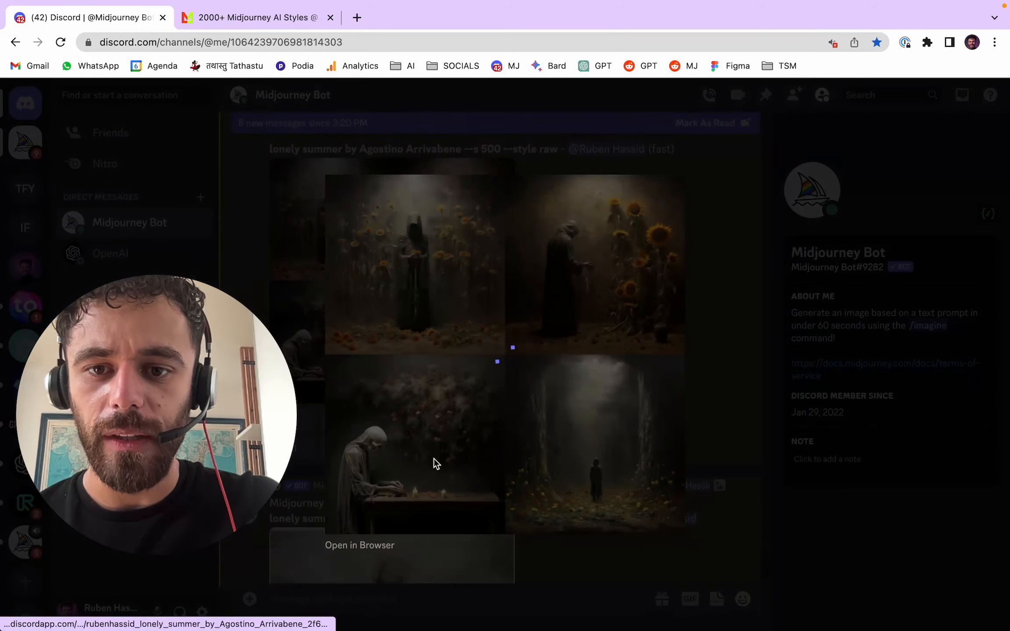
left_click(370, 545)
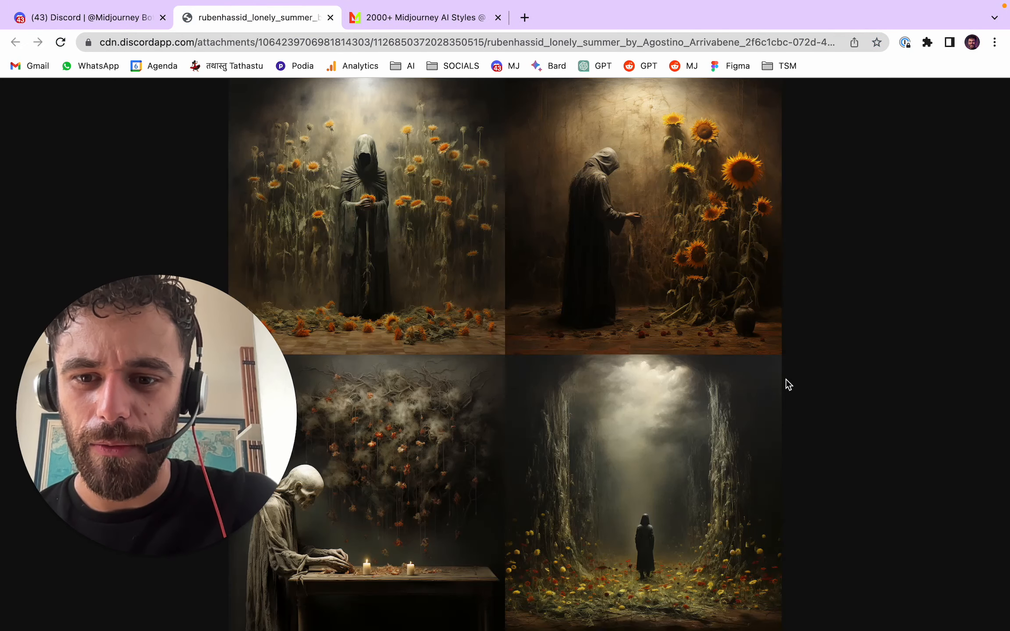
- Inspect the lower and upper images of the full-size --s 500 lonely summer grid up close, and close the image and its preview
left_click(714, 473)
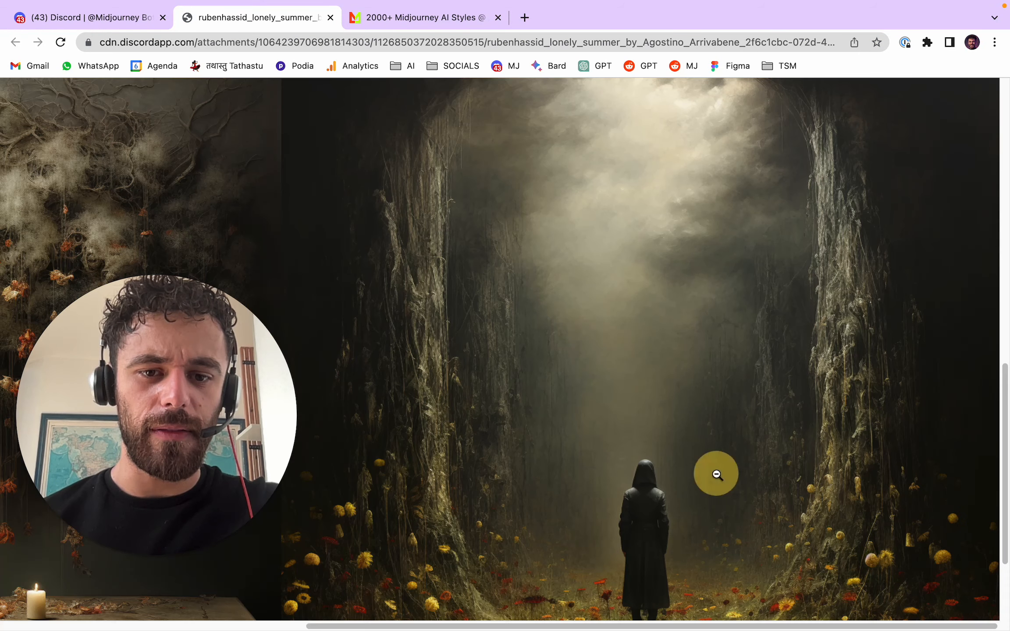
left_click(716, 474)
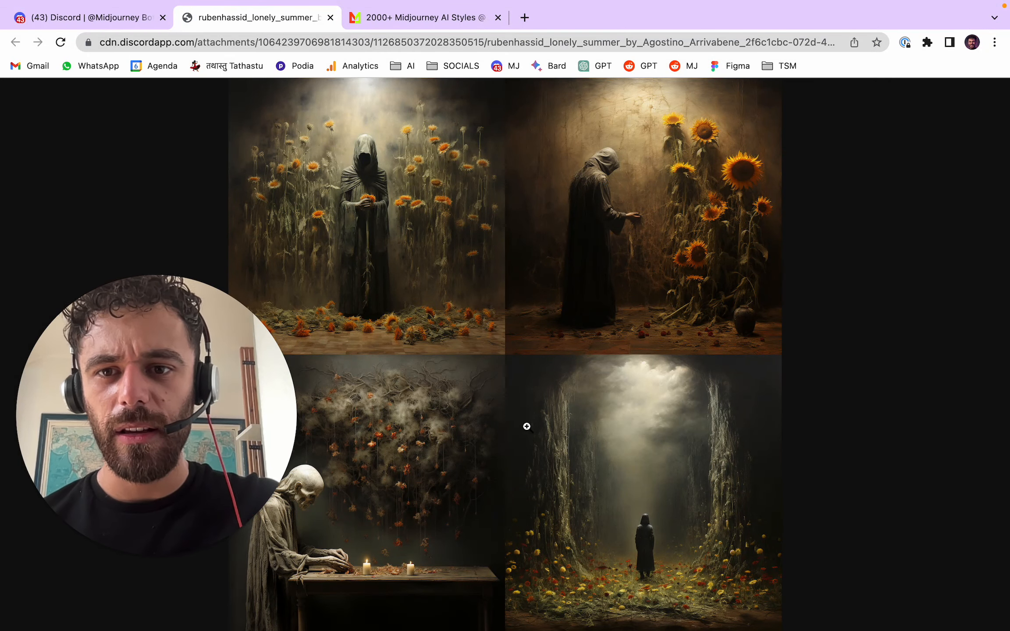
left_click(349, 195)
left_click(340, 263)
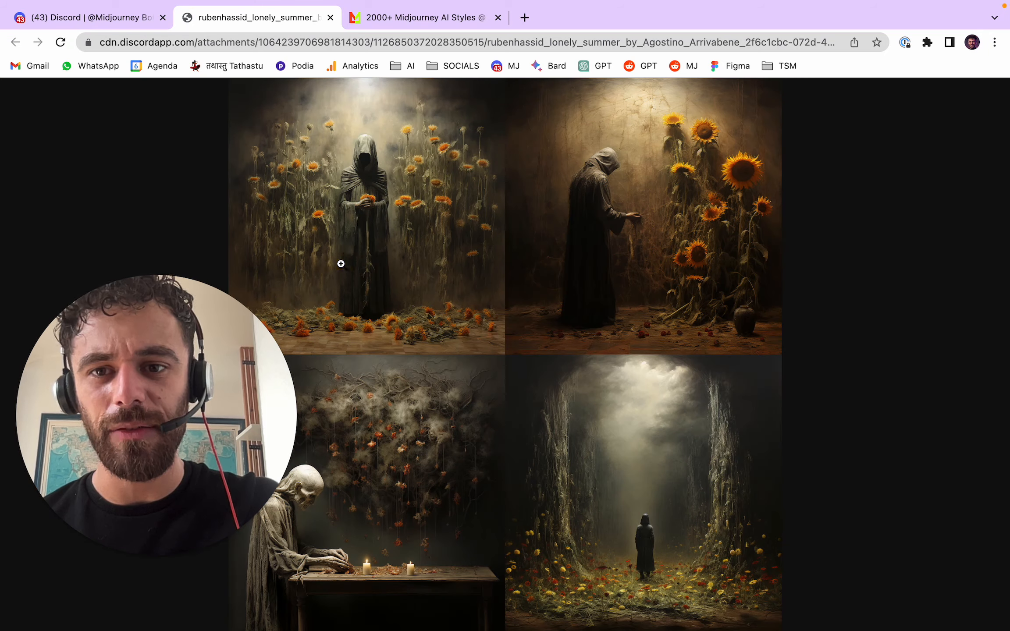
left_click(355, 317)
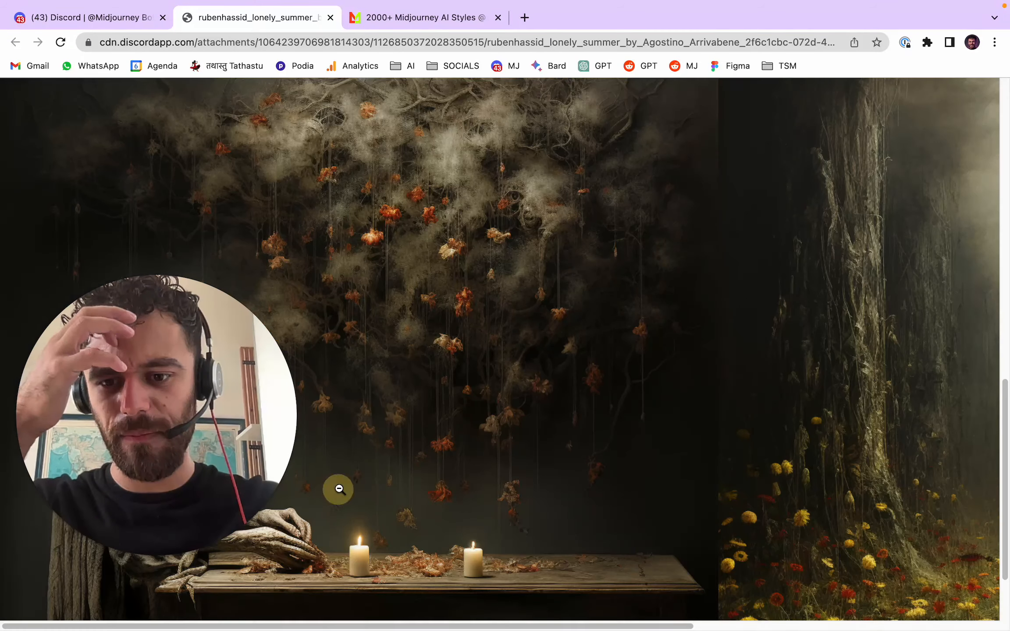
scroll(266, 454, "down", 3)
left_click(289, 345)
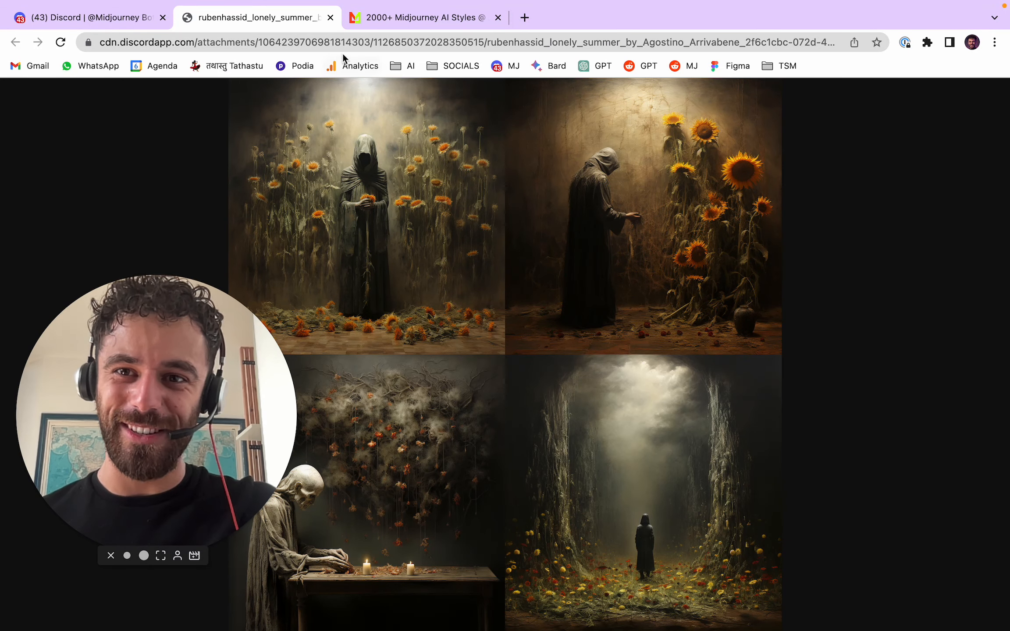
left_click(330, 17)
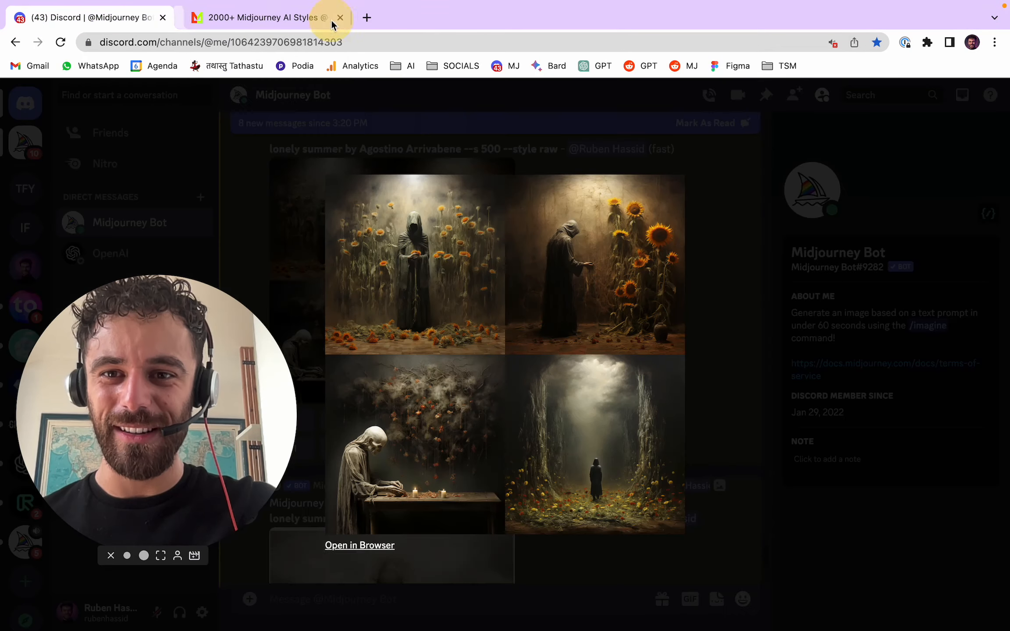
left_click(703, 296)
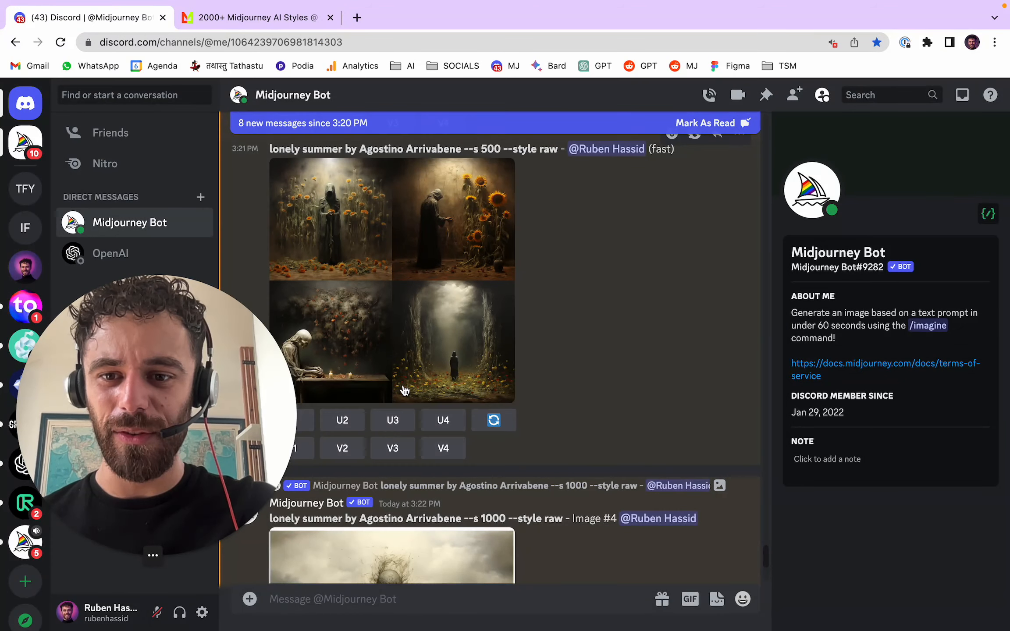
- Upscale the first image of the --s 500 lonely summer grid
scroll(407, 380, "down", 5)
left_click(303, 193)
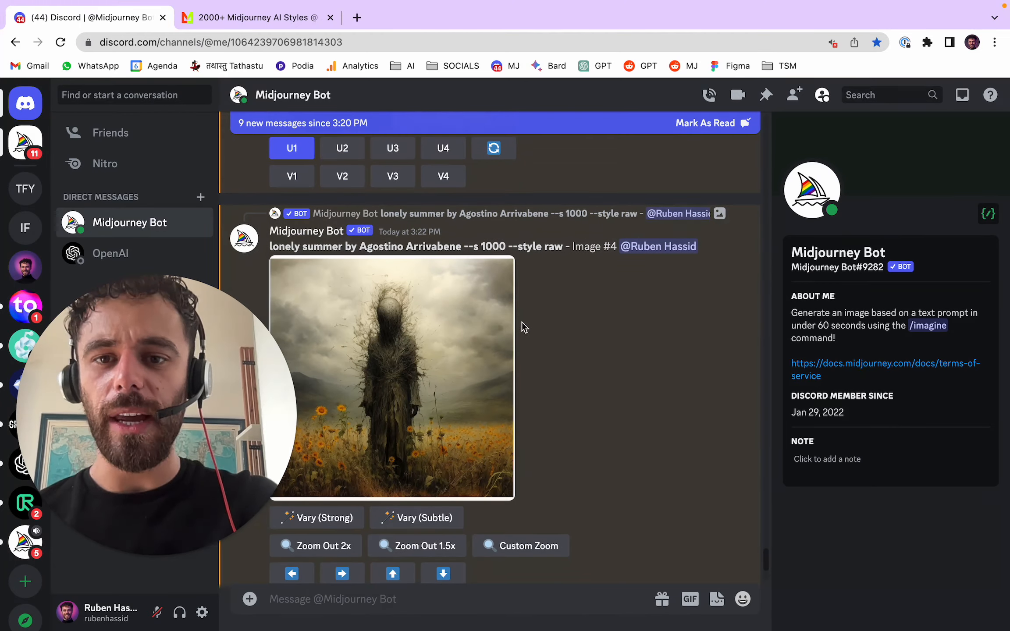
- Preview the upscaled --s 1000 lonely summer image enlarged, and request a 2x zoom out of it
left_click(496, 313)
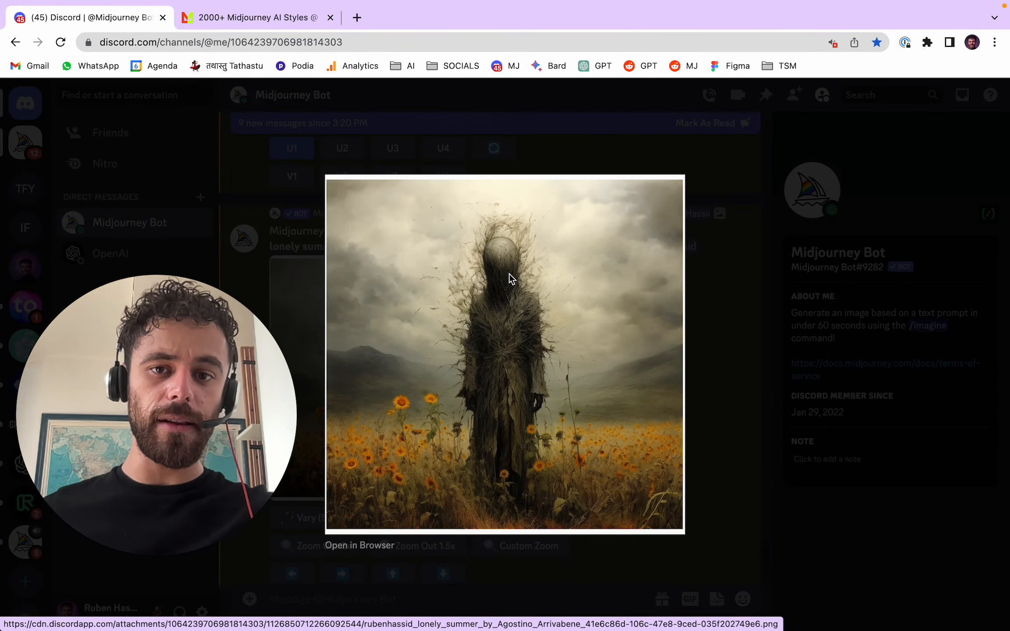
left_click(723, 296)
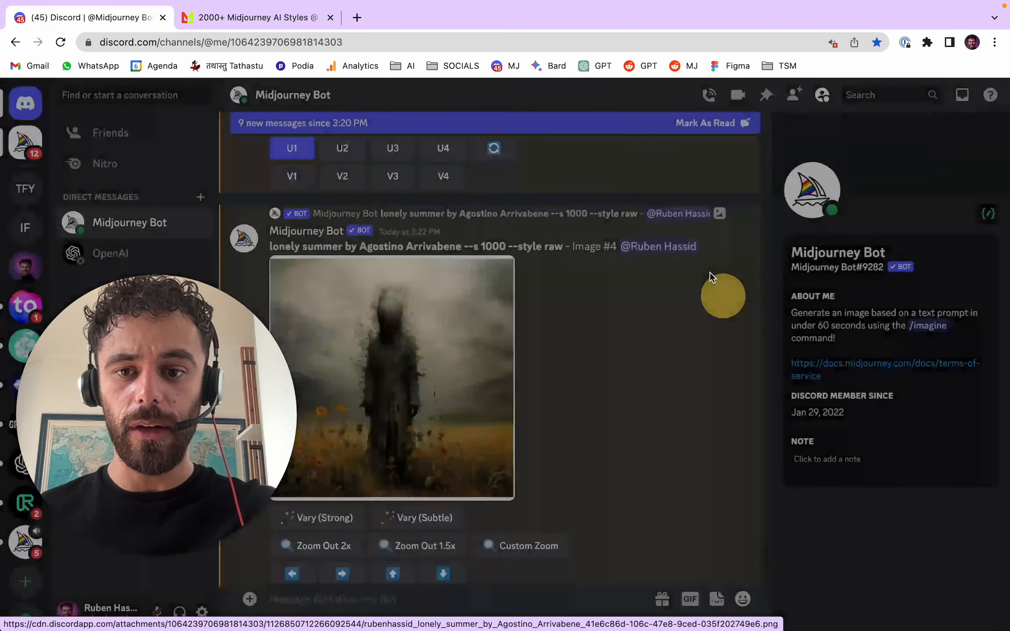
scroll(569, 283, "up", 1)
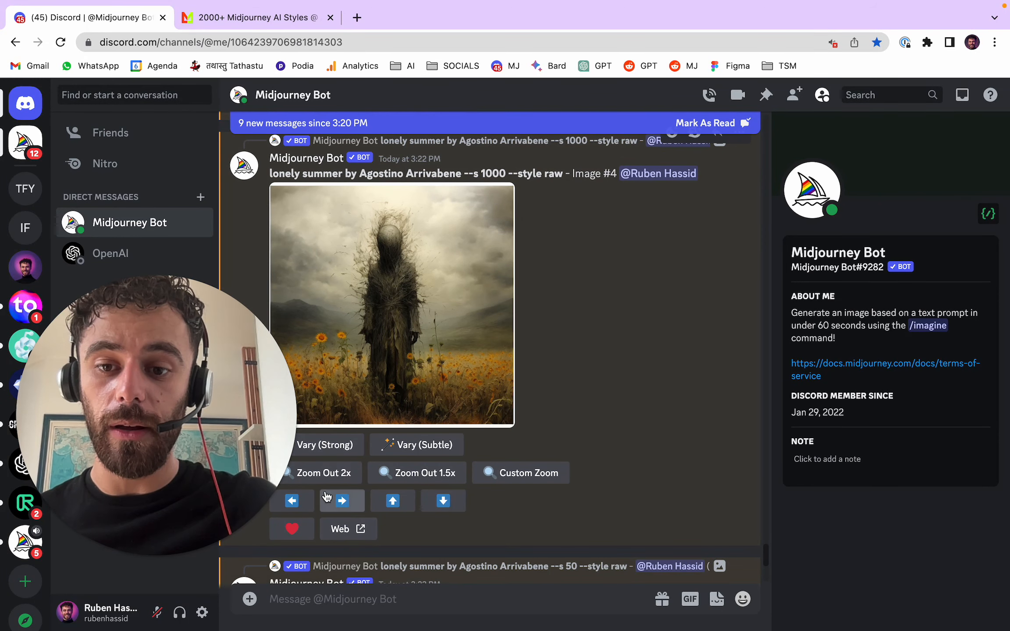
left_click(328, 472)
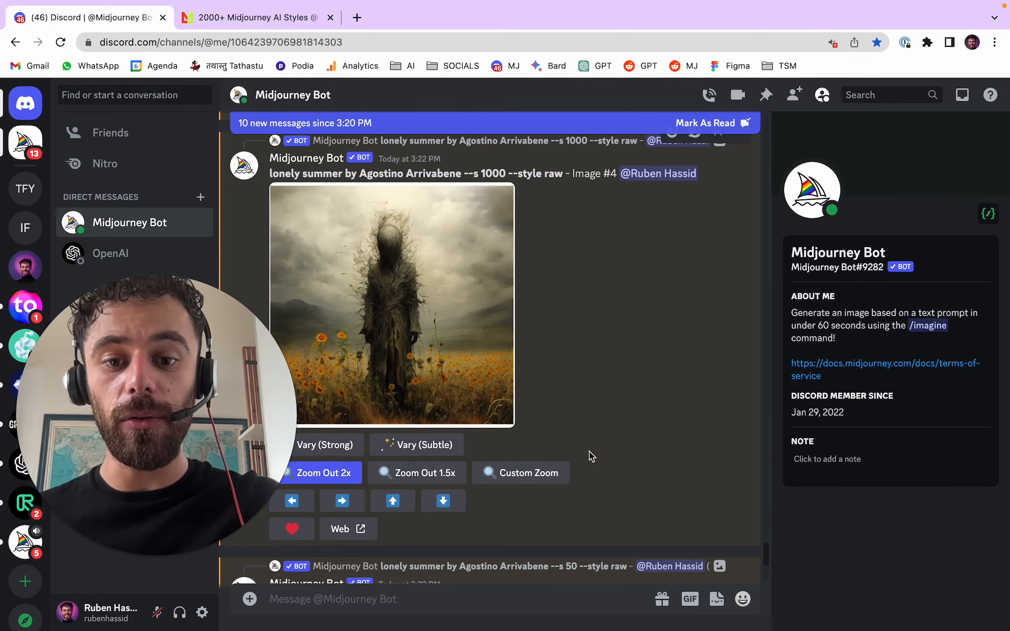
- Submit a custom zoom of the upscaled --s 1000 image, replacing "lonely summer" in the prompt with "Pandora box"
left_click(532, 472)
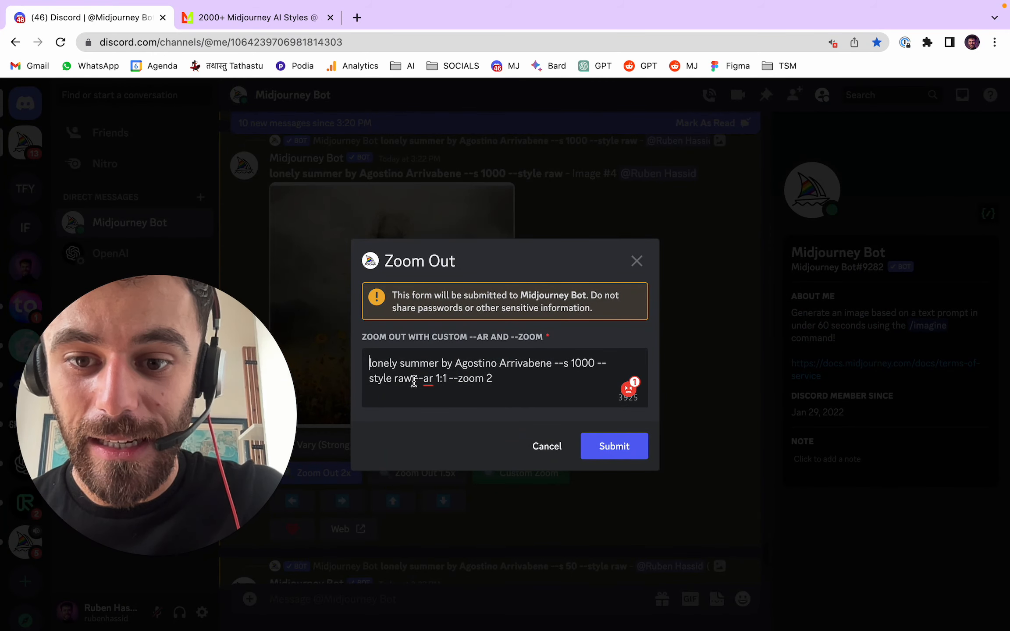
triple_click(372, 362)
left_click(546, 372)
mouse_move(426, 382)
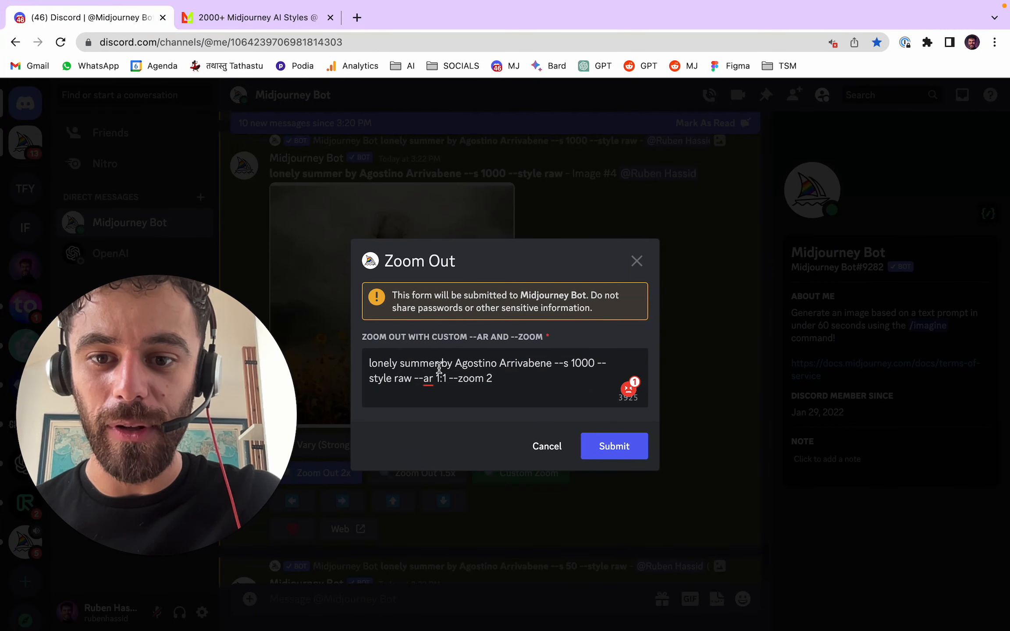
left_click_drag(437, 365, 368, 361)
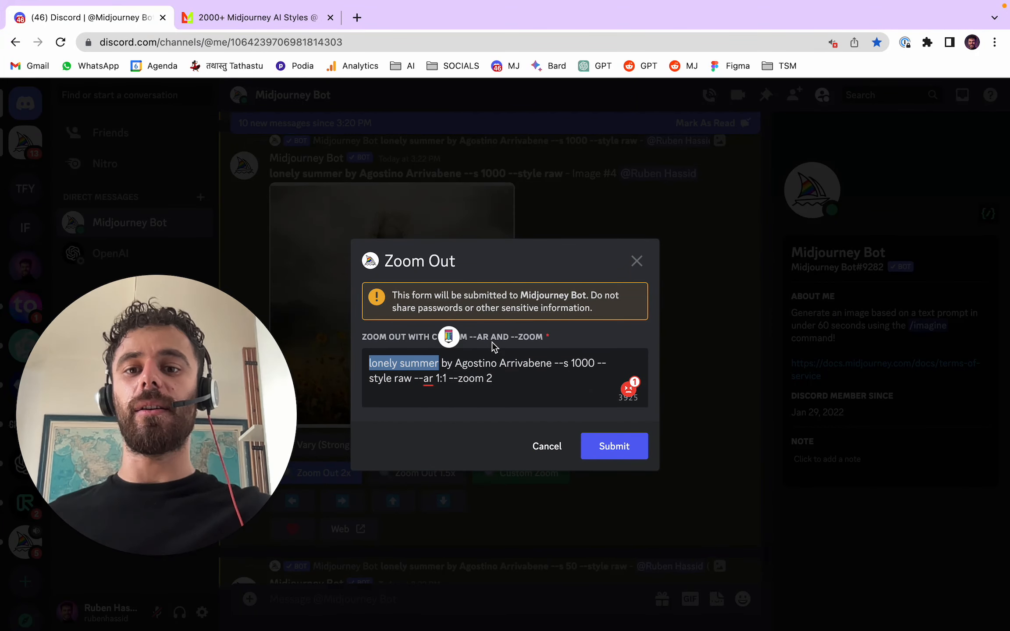
type("Pandora")
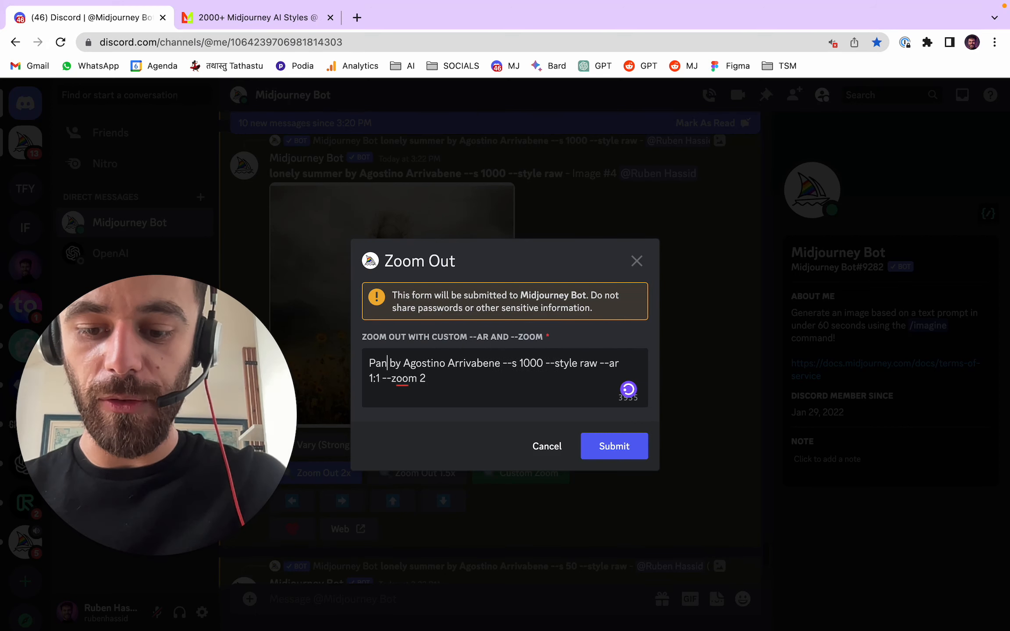
type(" box")
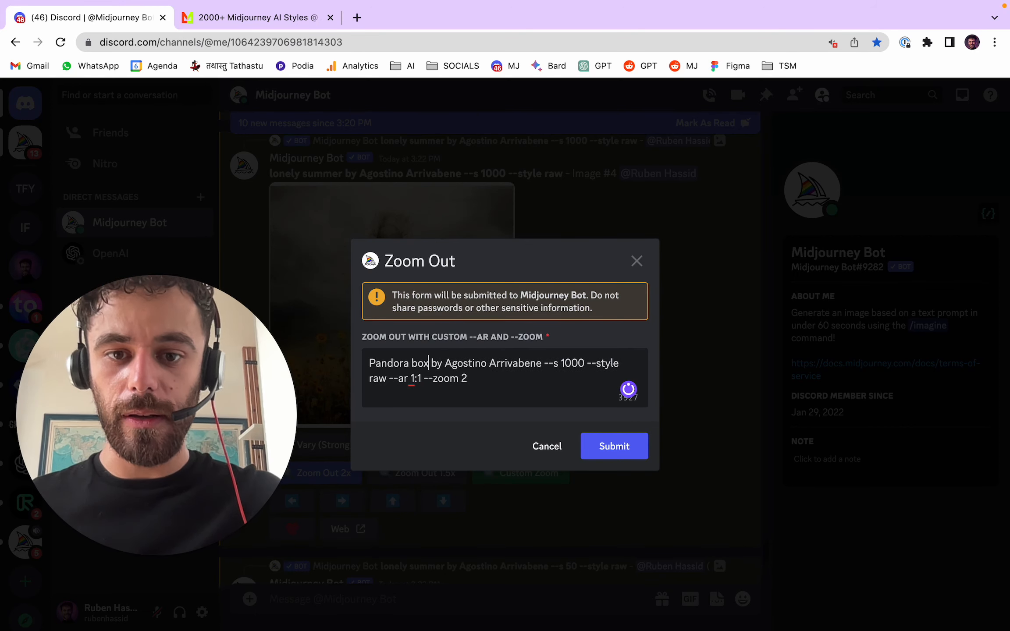
left_click(607, 454)
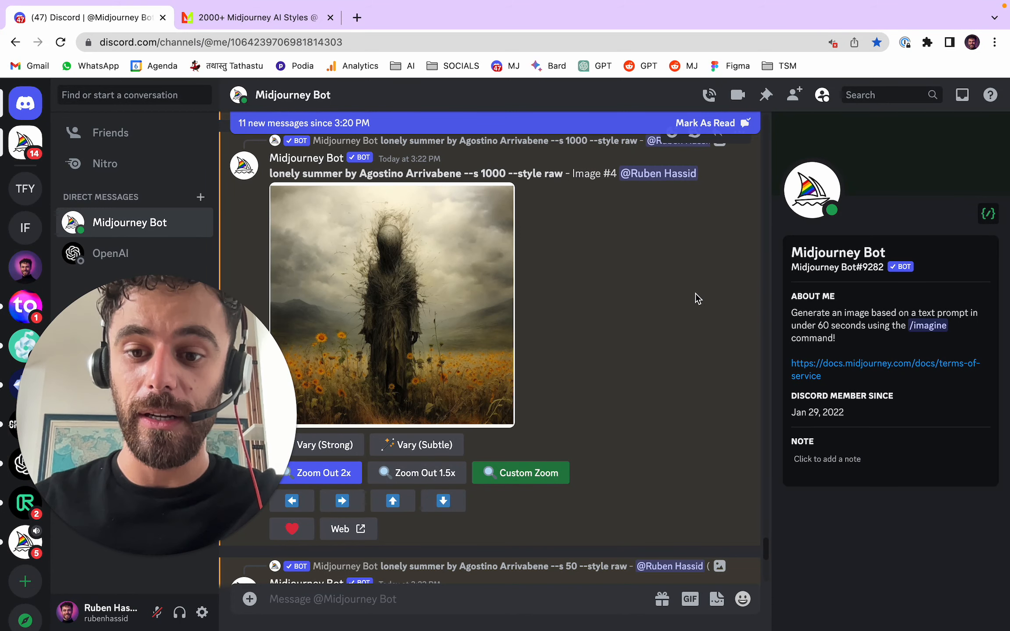
- Preview the upscaled --s 50 lonely summer image enlarged, and generate a strong variation of it
scroll(555, 235, "down", 5)
scroll(550, 344, "down", 4)
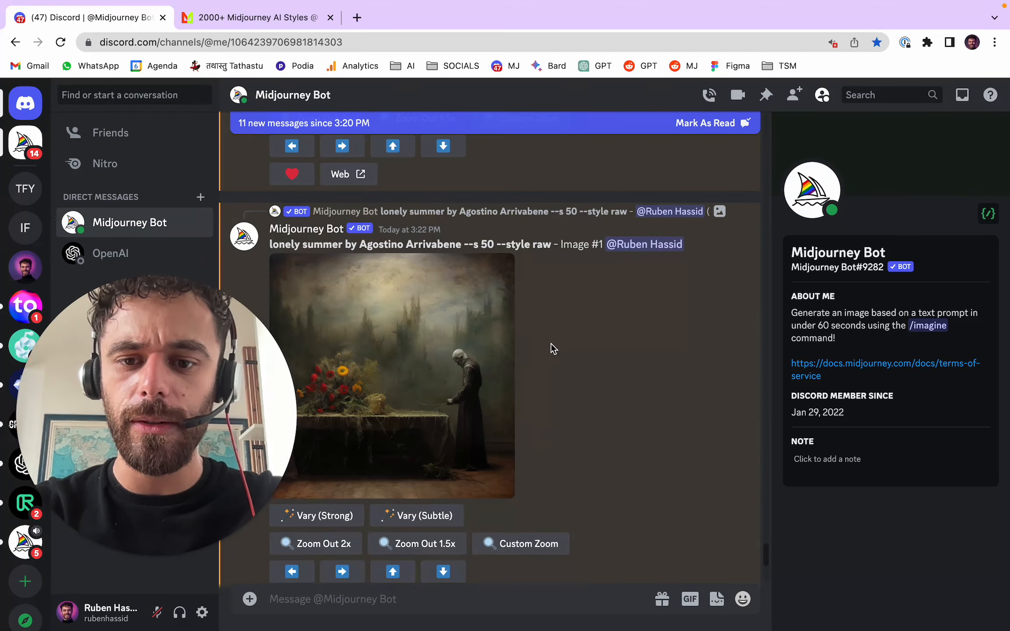
left_click(472, 309)
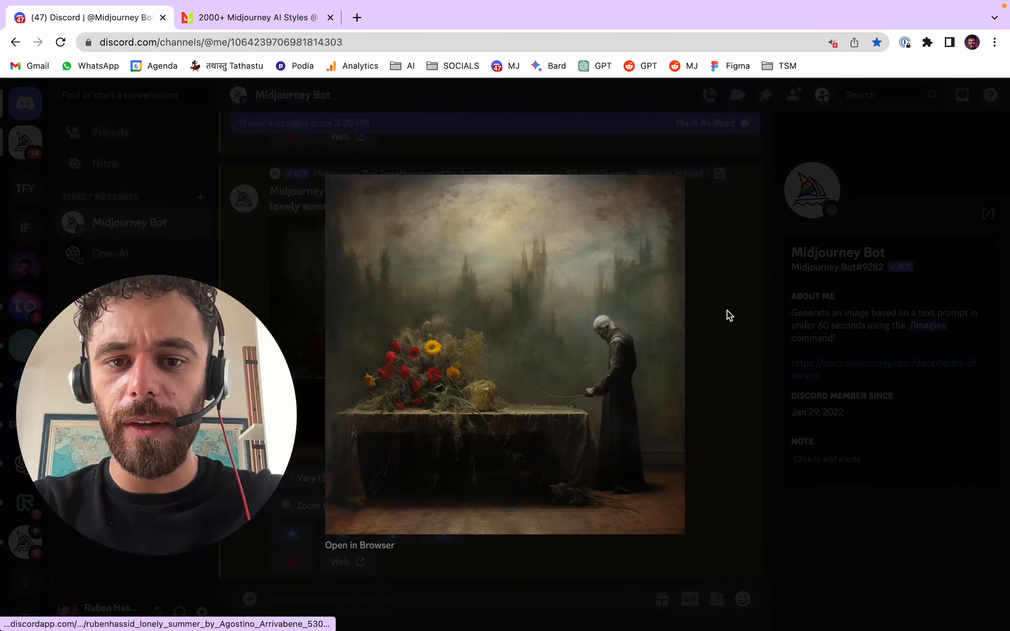
left_click(736, 321)
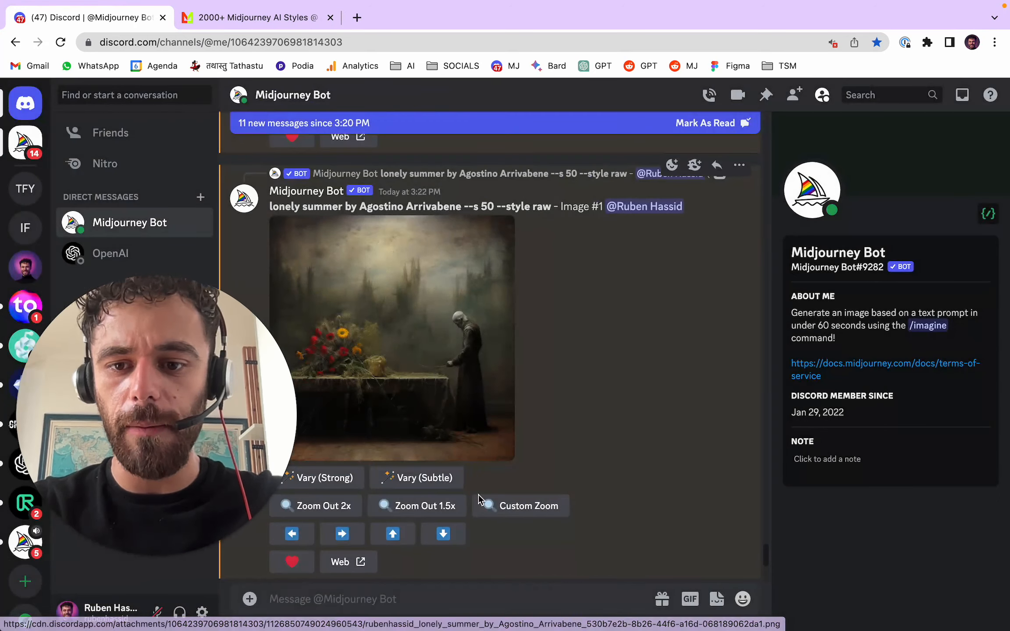
left_click(364, 477)
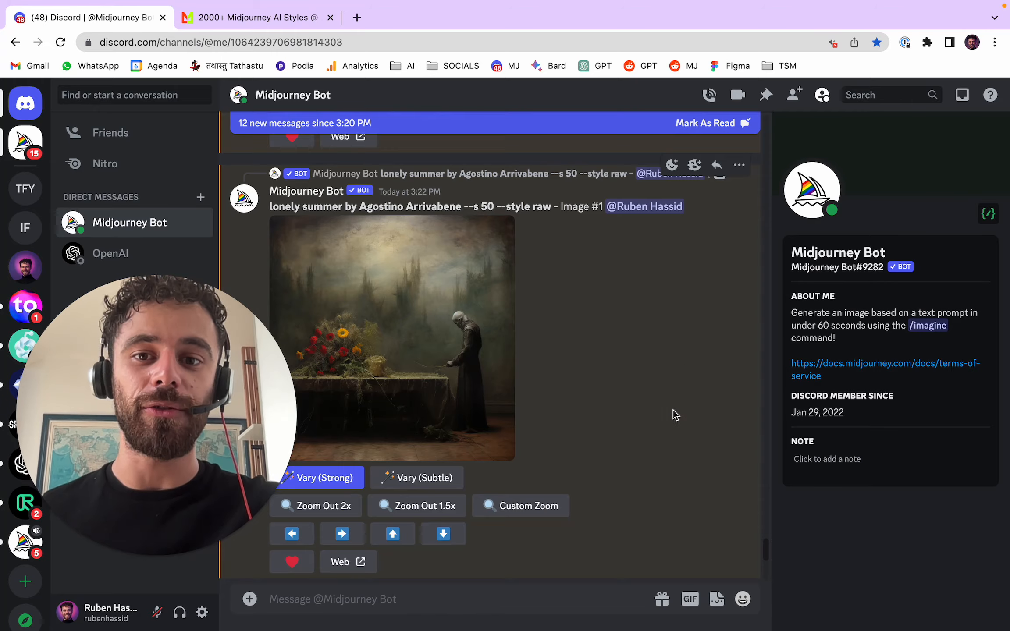
- Look back through the earlier generations and view an upscaled lonely hero portrait by Zdzislaw Beksinski enlarged
scroll(673, 409, "up", 15)
scroll(680, 405, "up", 15)
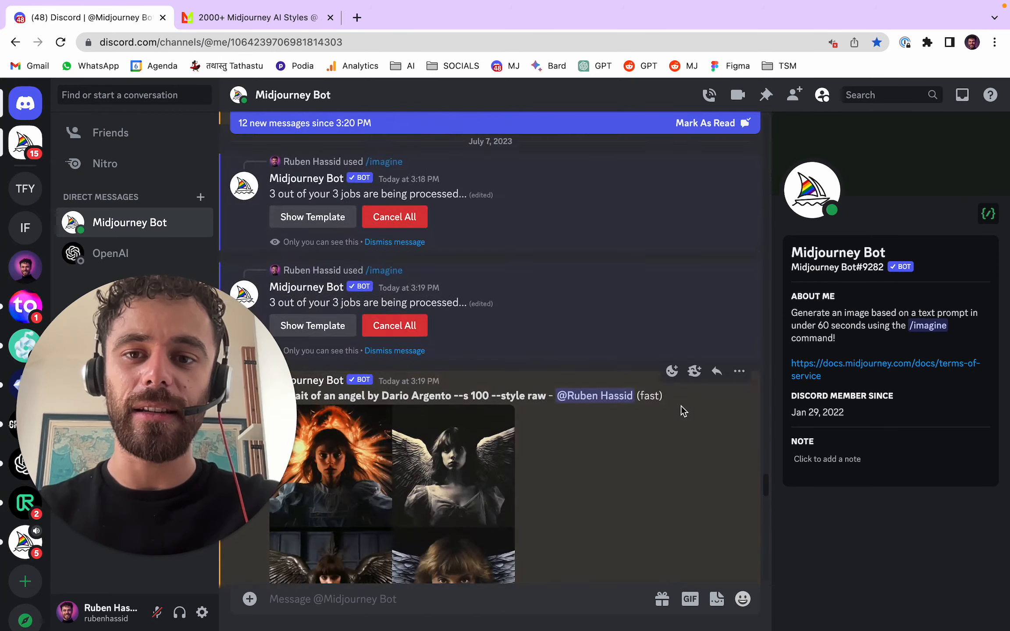
left_click(463, 405)
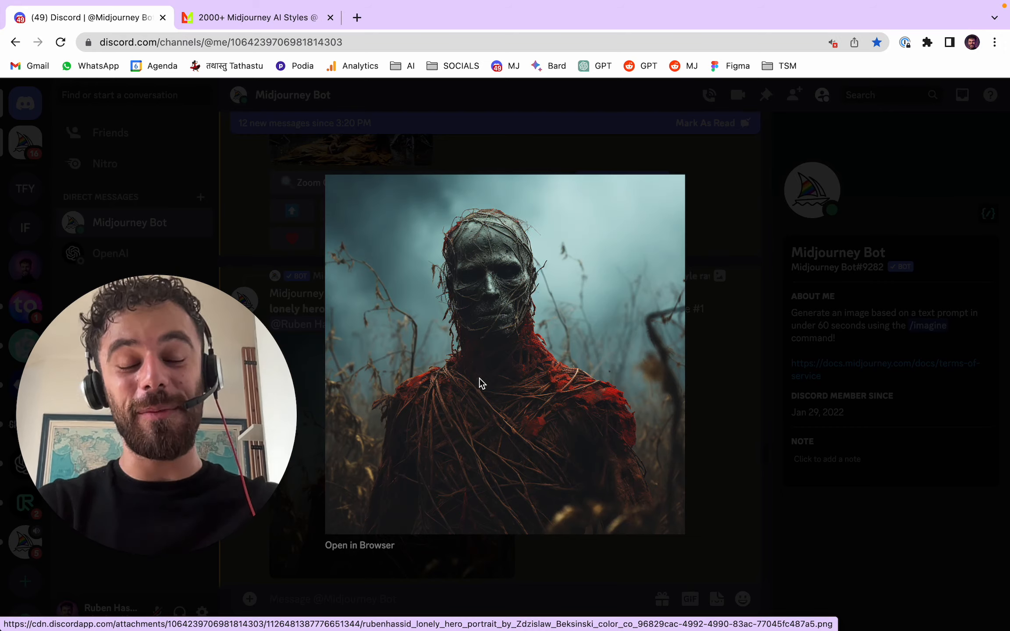
left_click(736, 309)
scroll(584, 361, "up", 15)
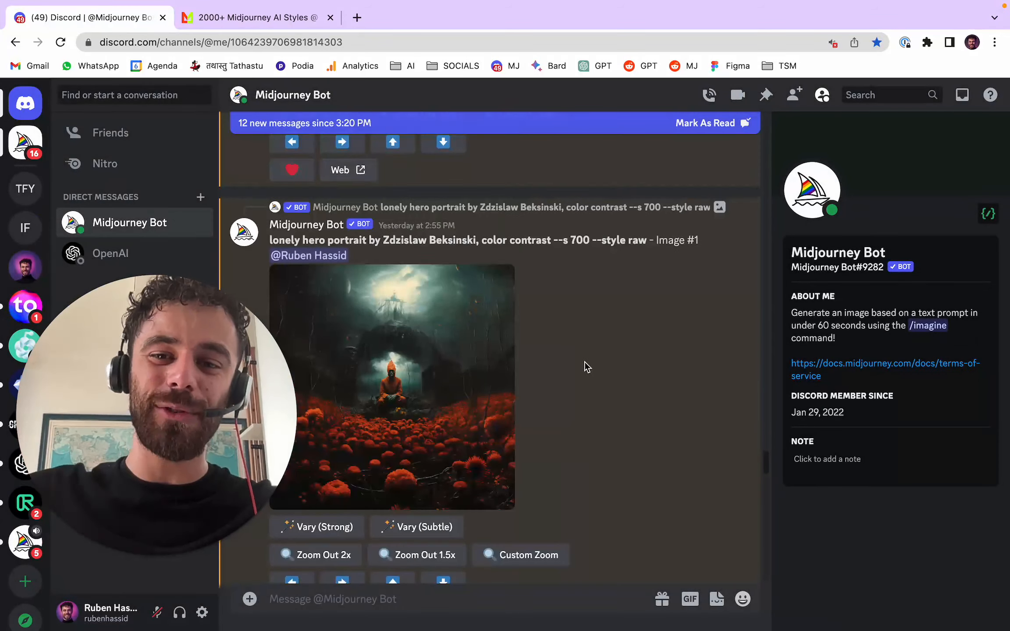
scroll(604, 366, "up", 5)
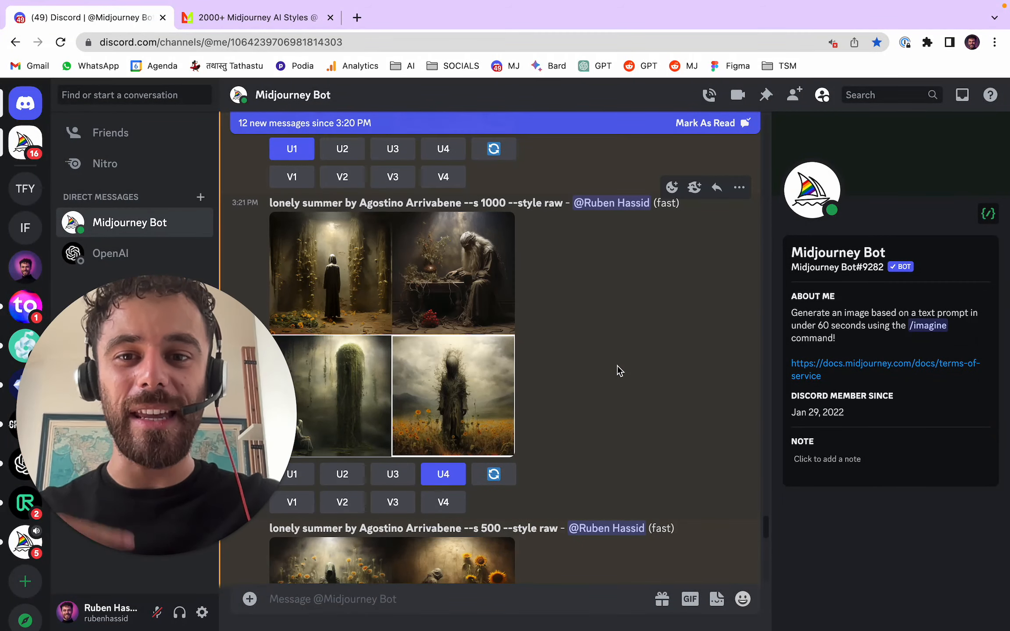
- Open a custom zoom for the upscaled --s 500 lonely summer image and replace "lonely summer" in its prompt with "Eden"
scroll(642, 313, "down", 1)
scroll(644, 311, "down", 15)
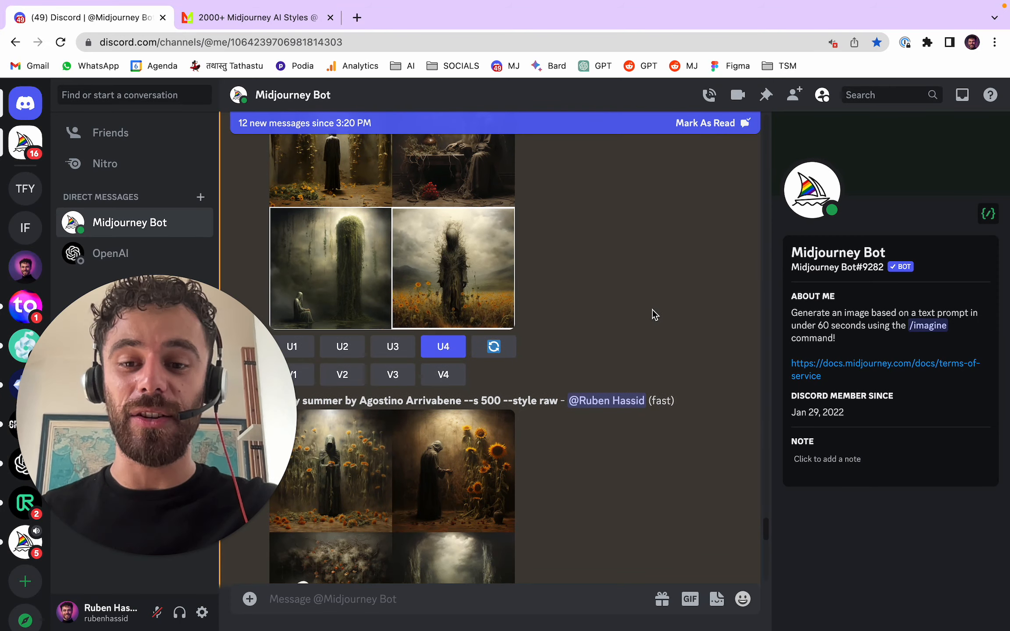
scroll(667, 276, "down", 5)
scroll(351, 254, "up", 1)
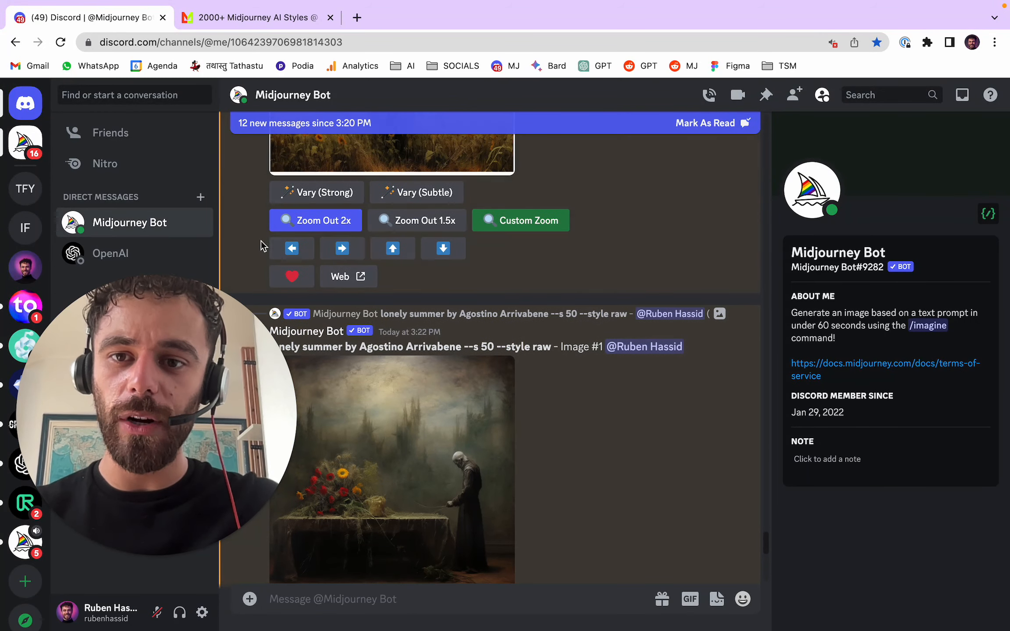
scroll(599, 329, "down", 5)
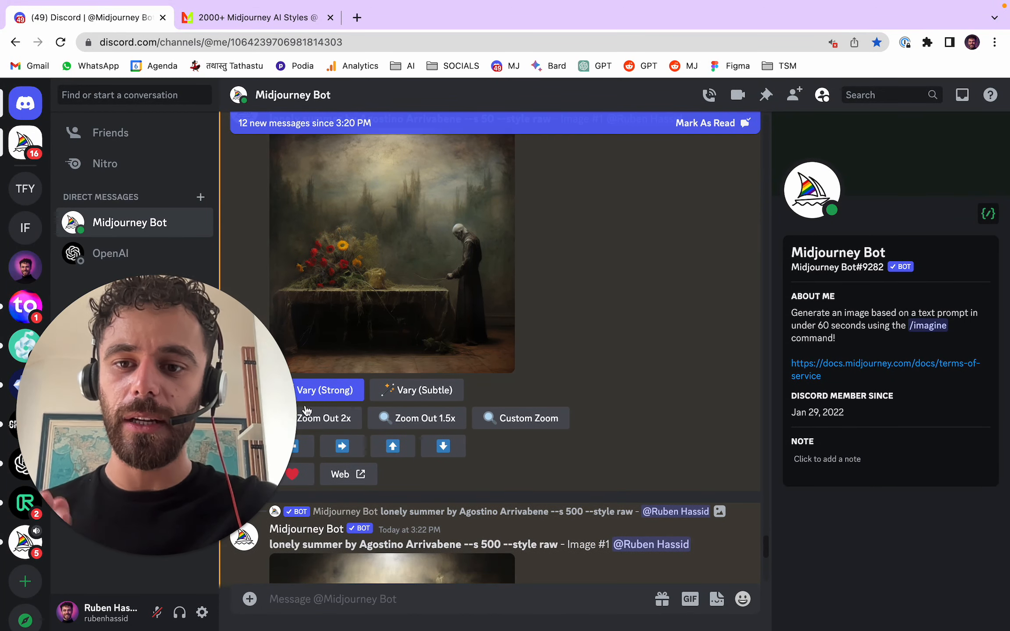
scroll(610, 311, "down", 5)
scroll(610, 312, "down", 3)
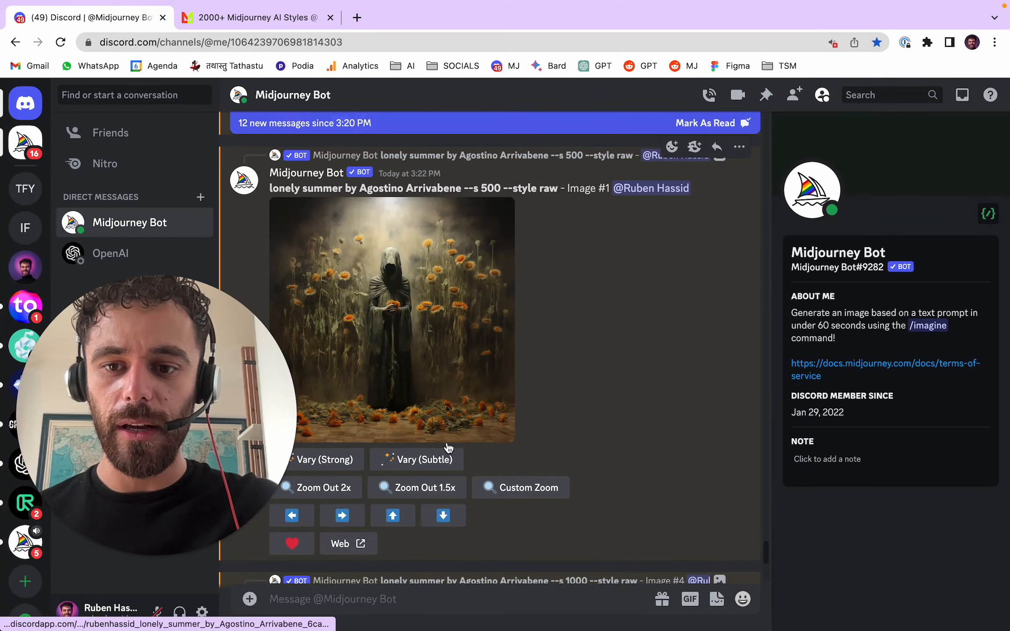
left_click(516, 493)
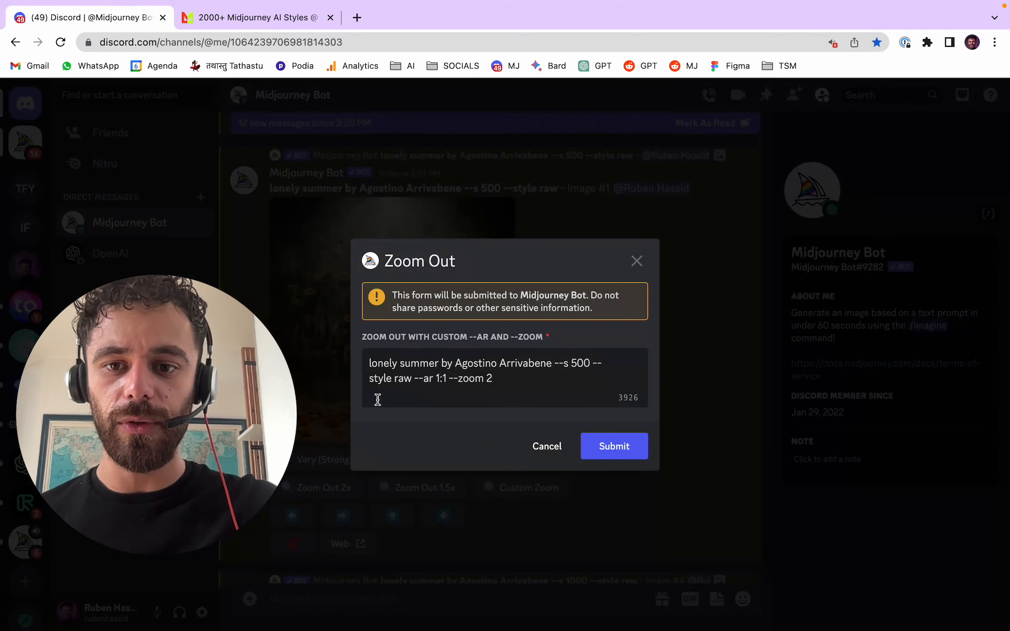
left_click_drag(436, 366, 349, 368)
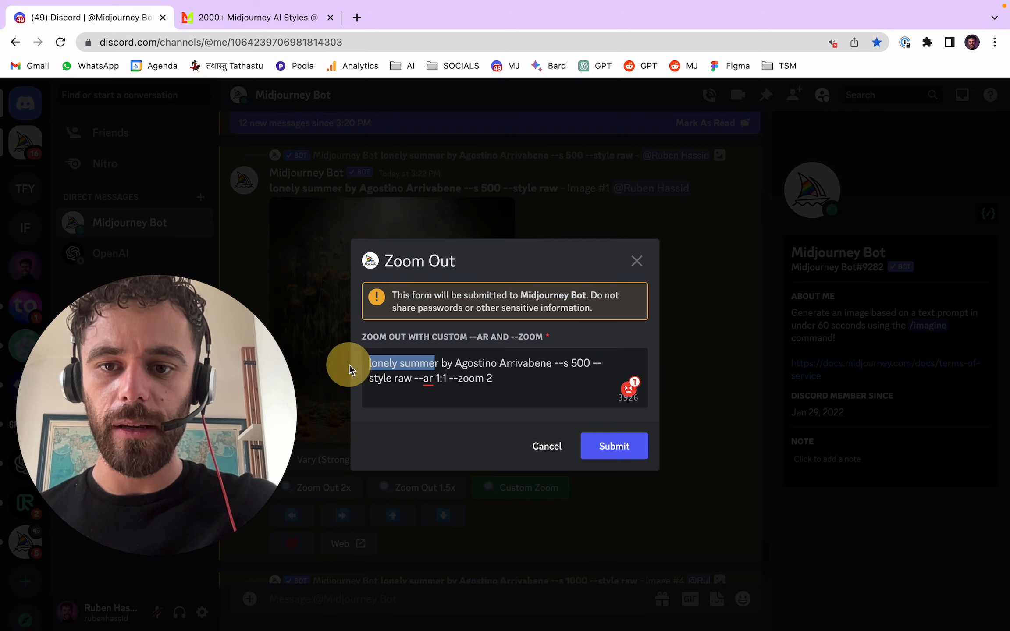
key("BackSpace")
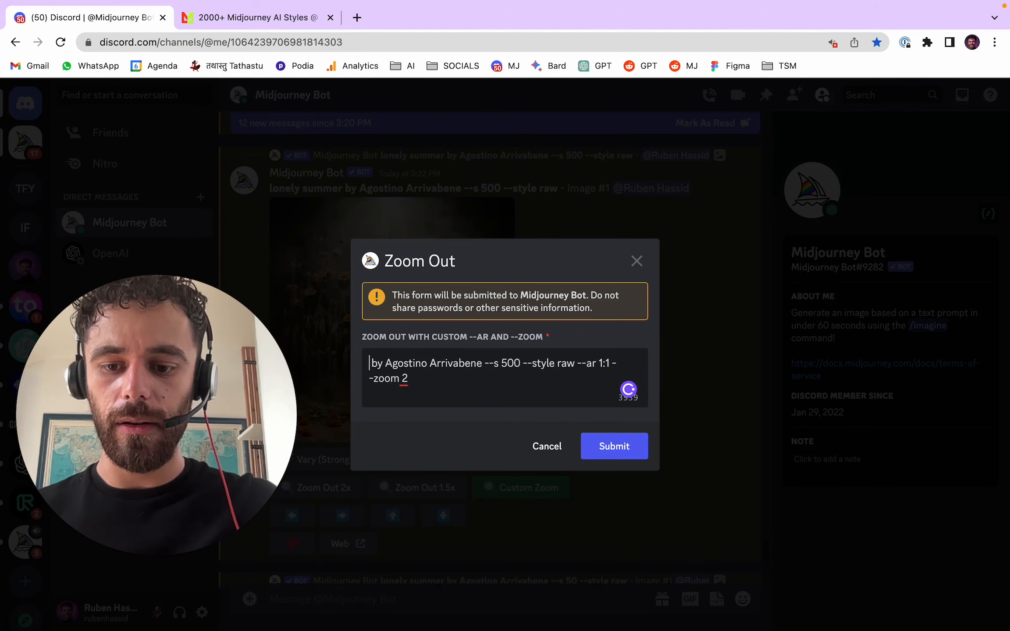
type("Eden")
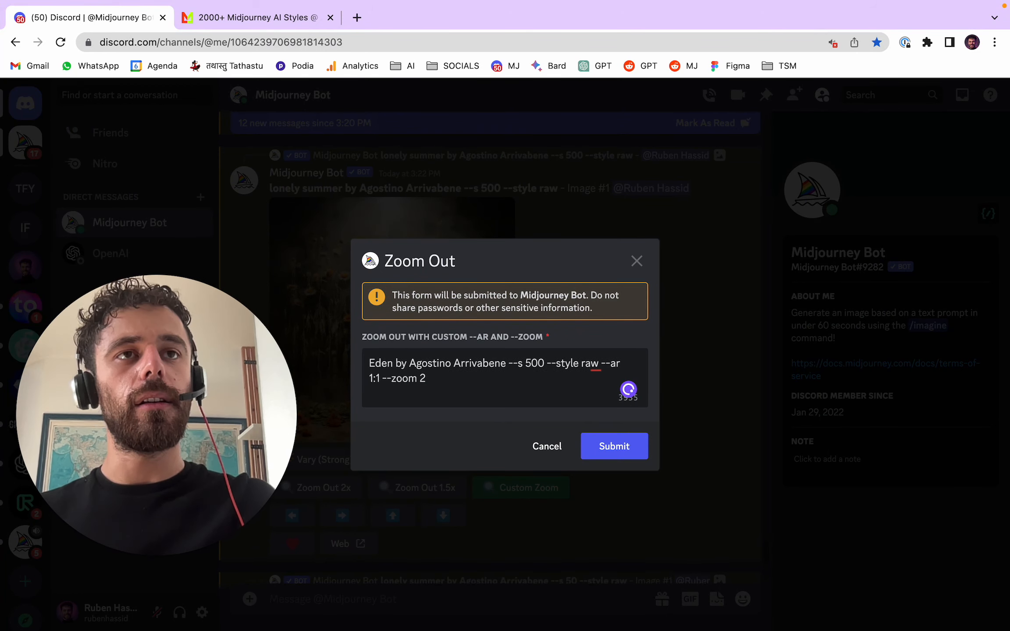
- Search Google in a new browser tab for "jardin d'eden in english"
key("ctrl+t")
type("jard")
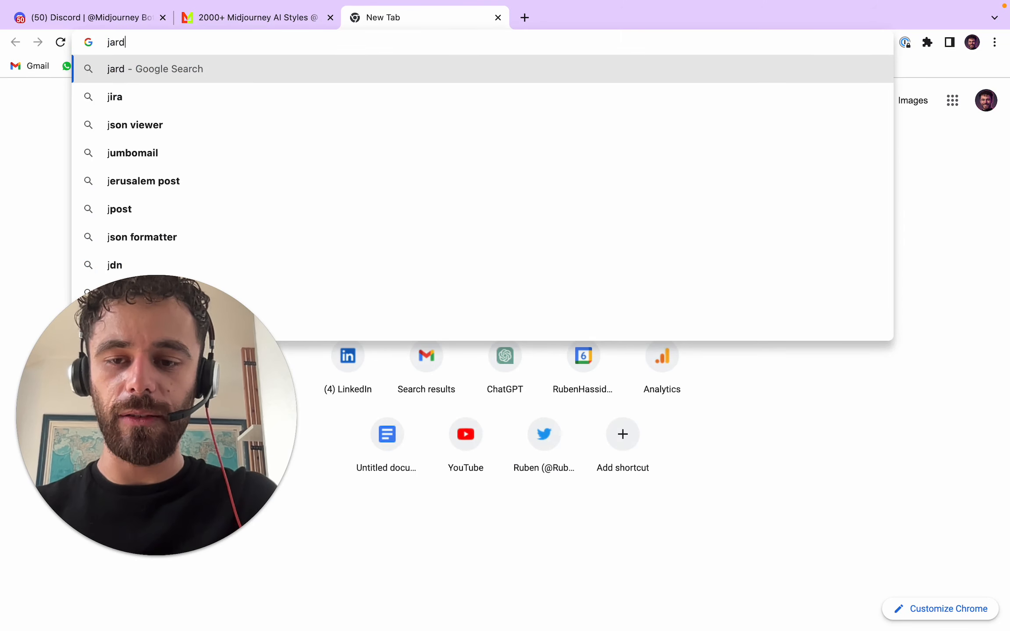
type("in d'eden ")
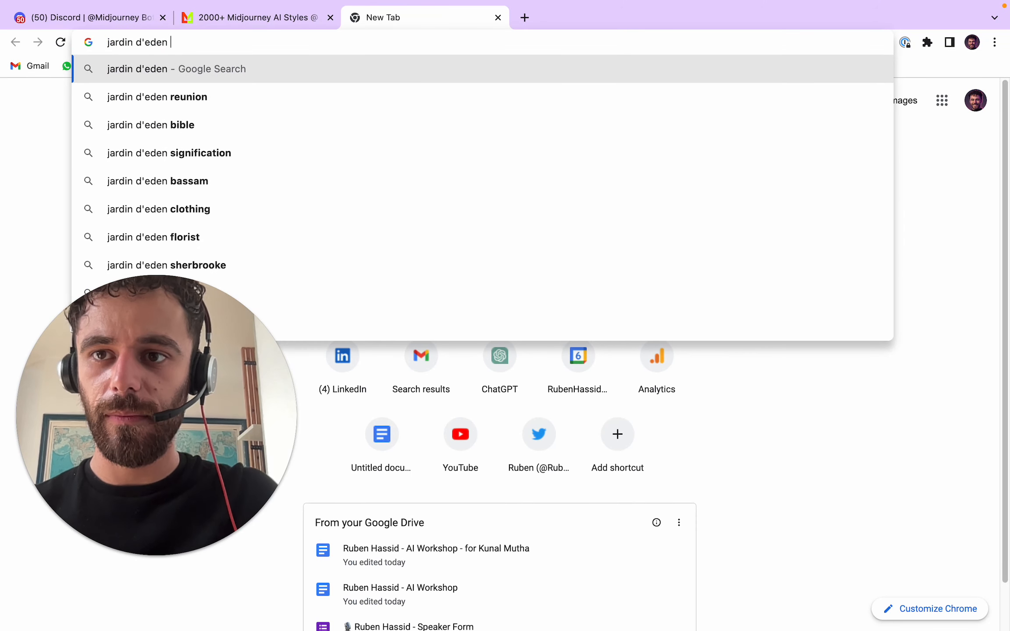
type("in english")
key("Return")
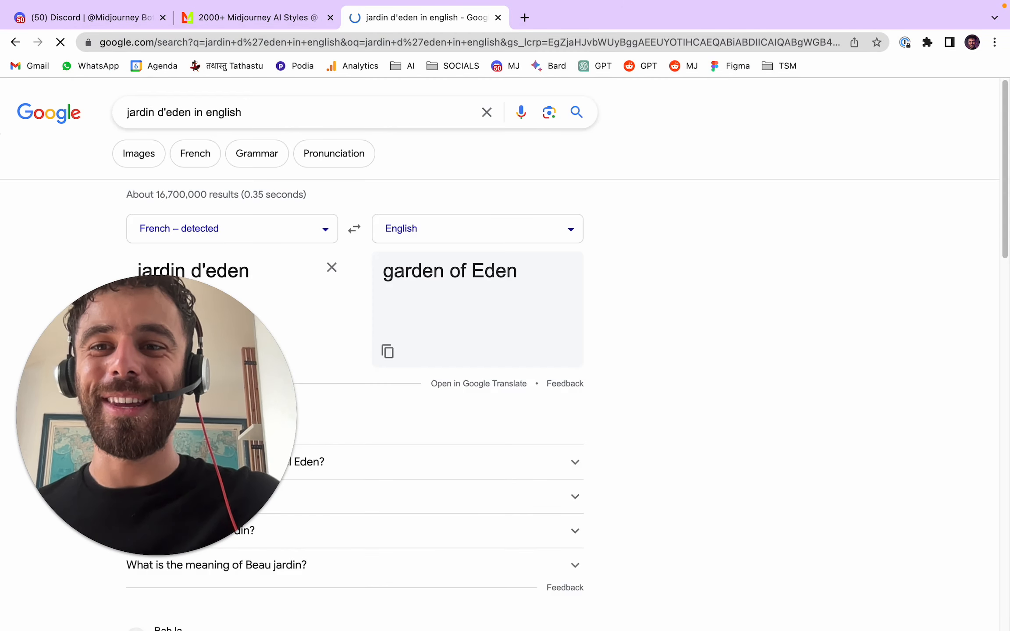
- Return to Discord, change "Eden" to "Garden of Eden" in the custom zoom prompt, and submit it
left_click(92, 18)
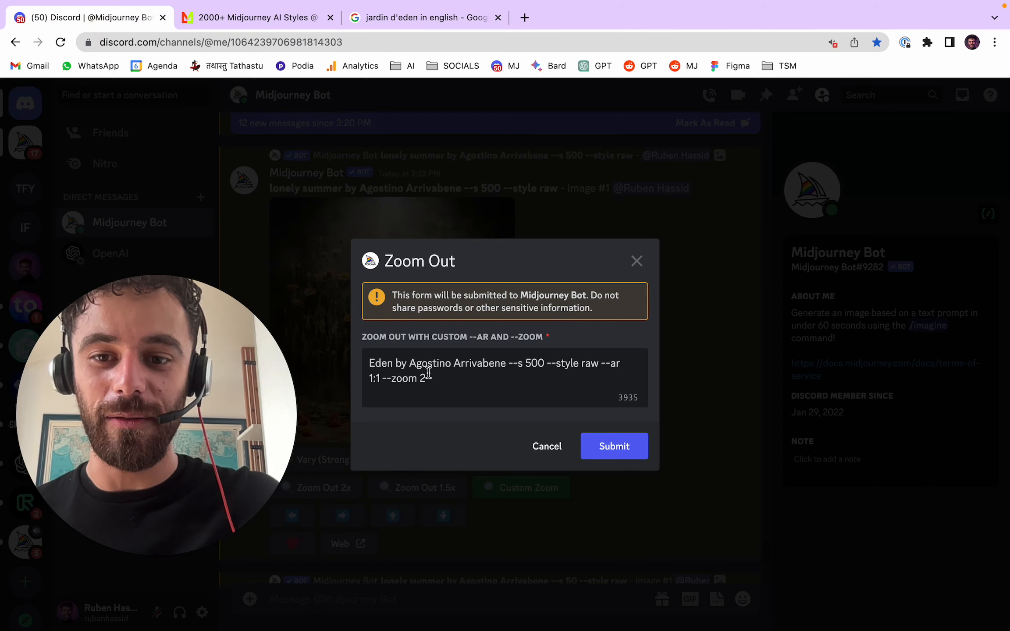
left_click(369, 363)
type("Gra")
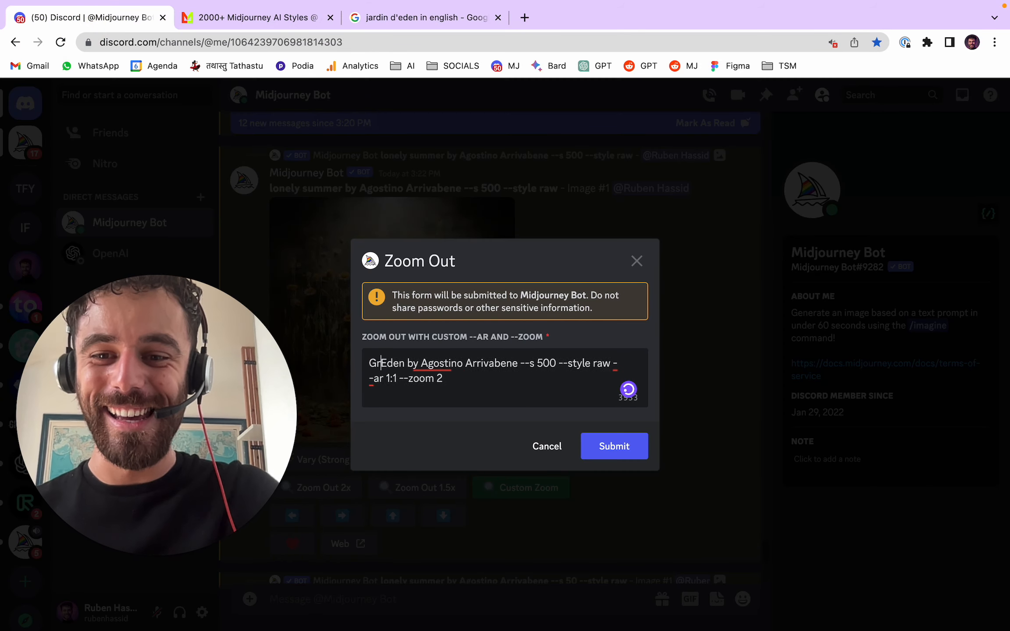
key("BackSpace")
key("BackSpace")
type("arden of")
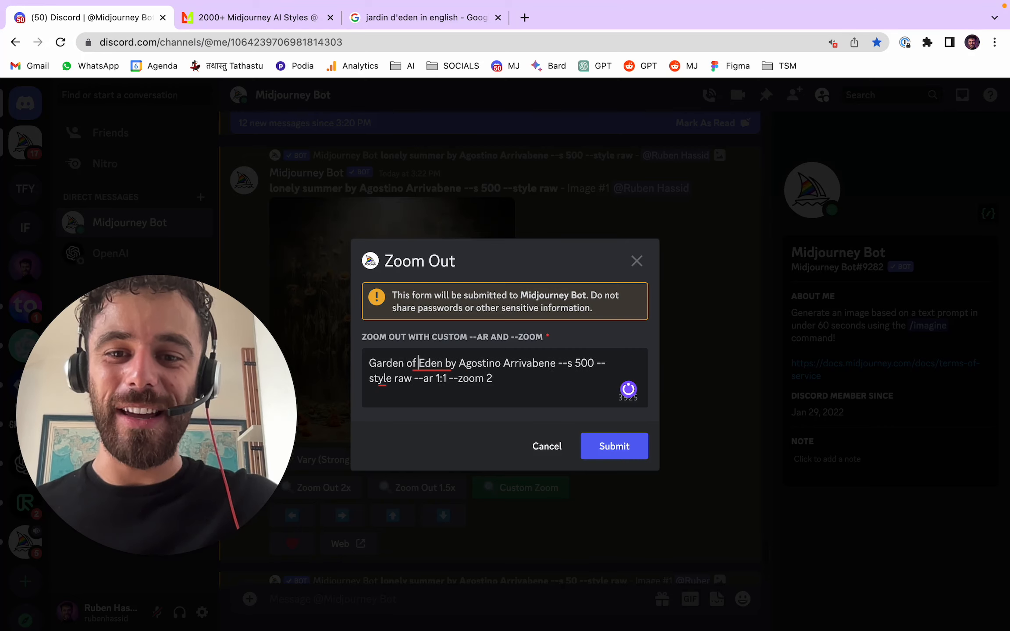
left_click(629, 447)
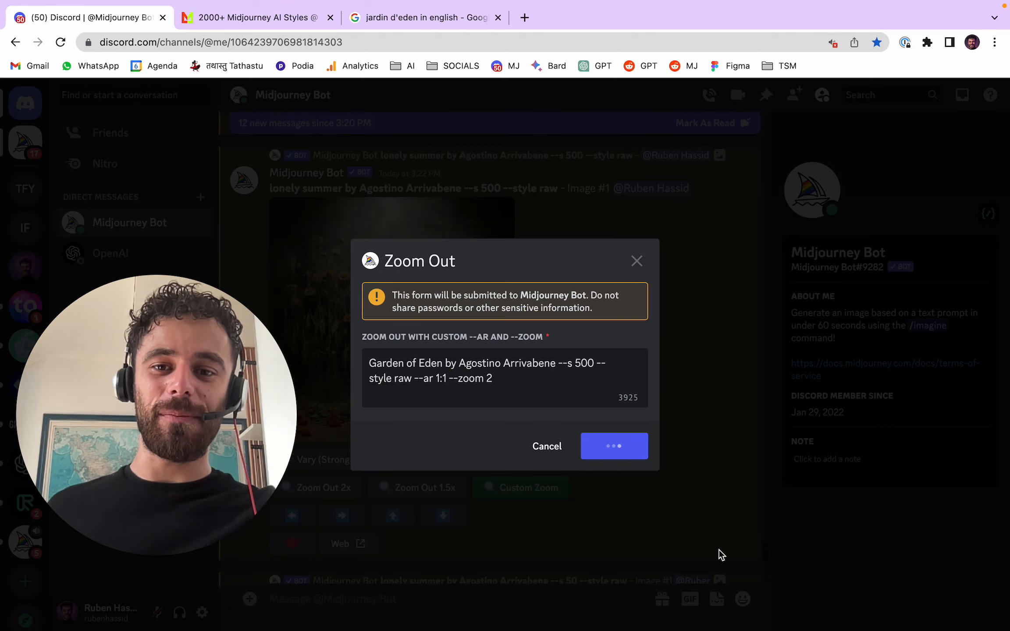
- View the zoomed-out --s 1000 lonely summer grid at full size in the browser, and return to the chat
scroll(642, 286, "down", 10)
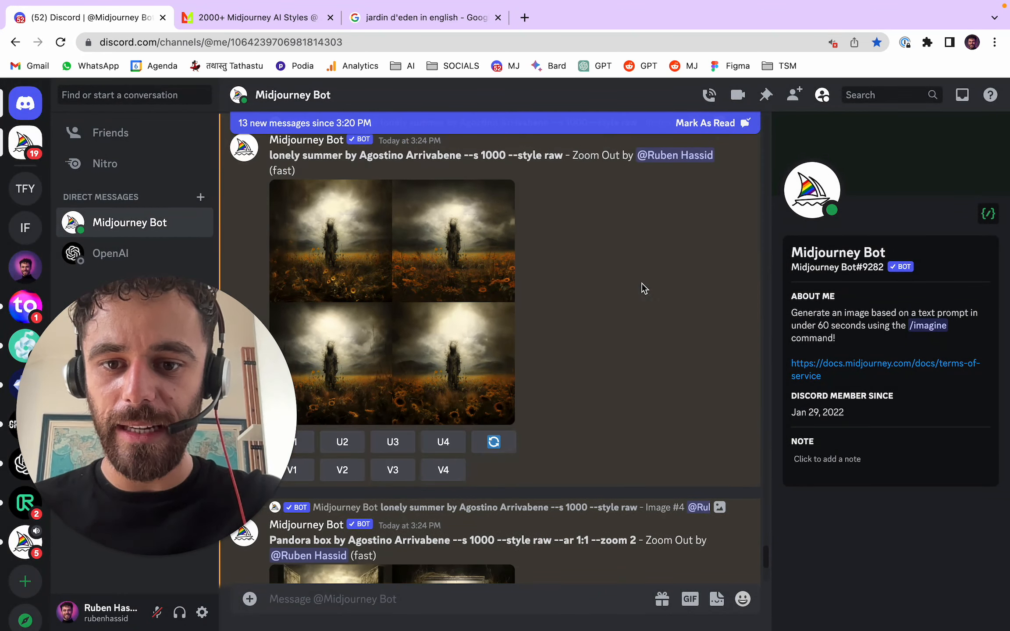
left_click(466, 324)
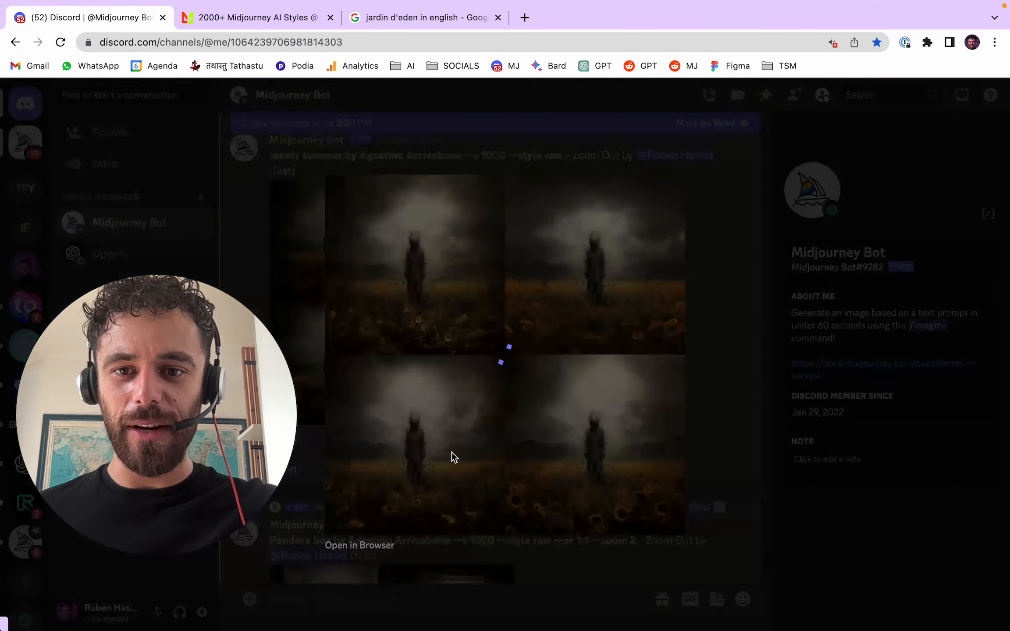
left_click(376, 542)
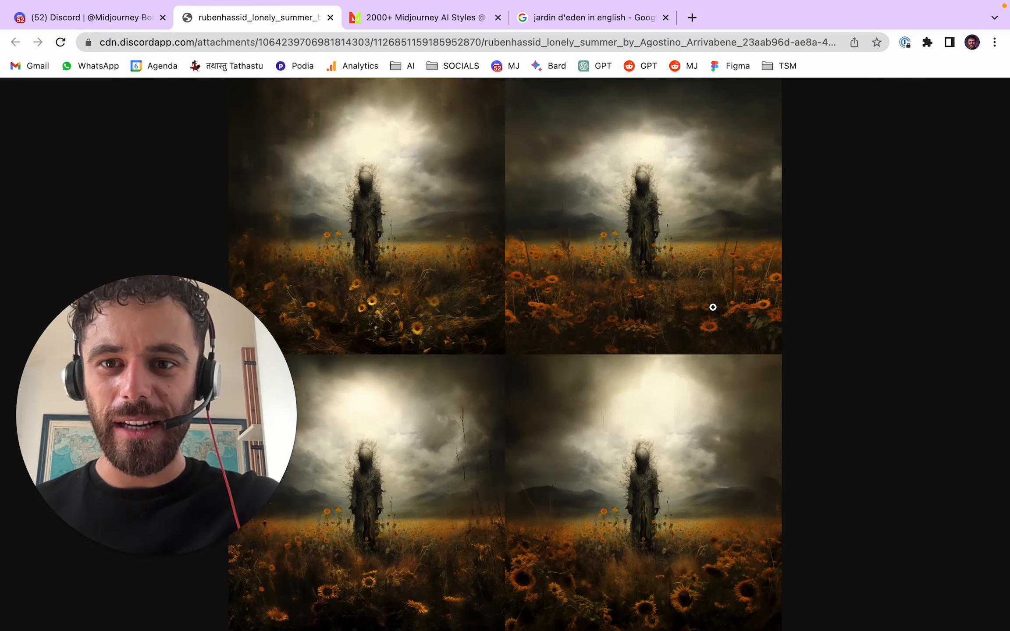
left_click(87, 18)
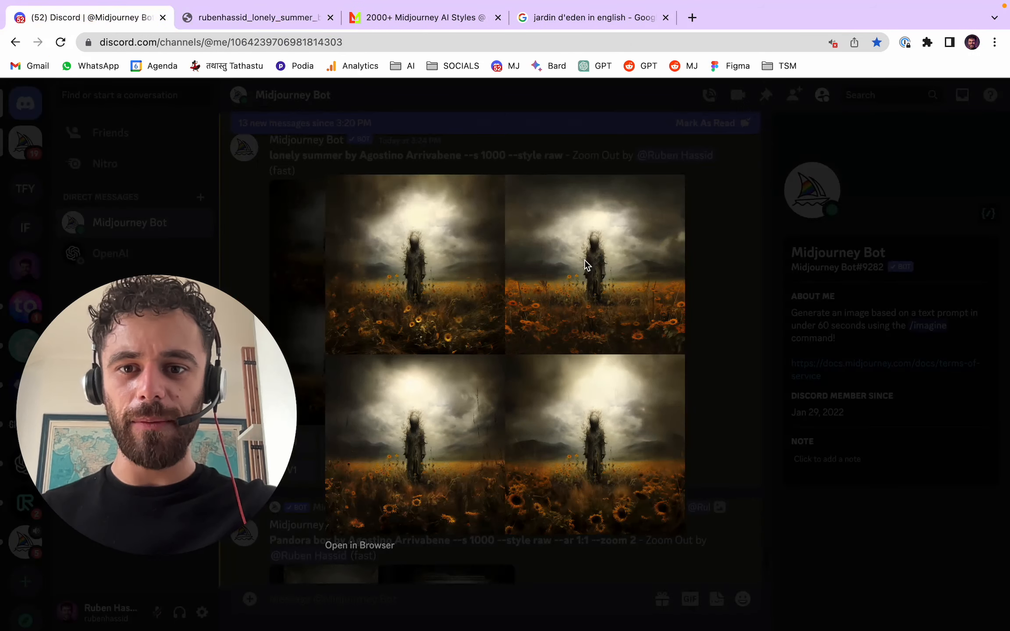
left_click(747, 246)
- View the upscaled --s 500 and --s 1000 lonely summer images enlarged, above the zoomed-out grid in the chat
scroll(661, 334, "up", 5)
scroll(615, 309, "down", 6)
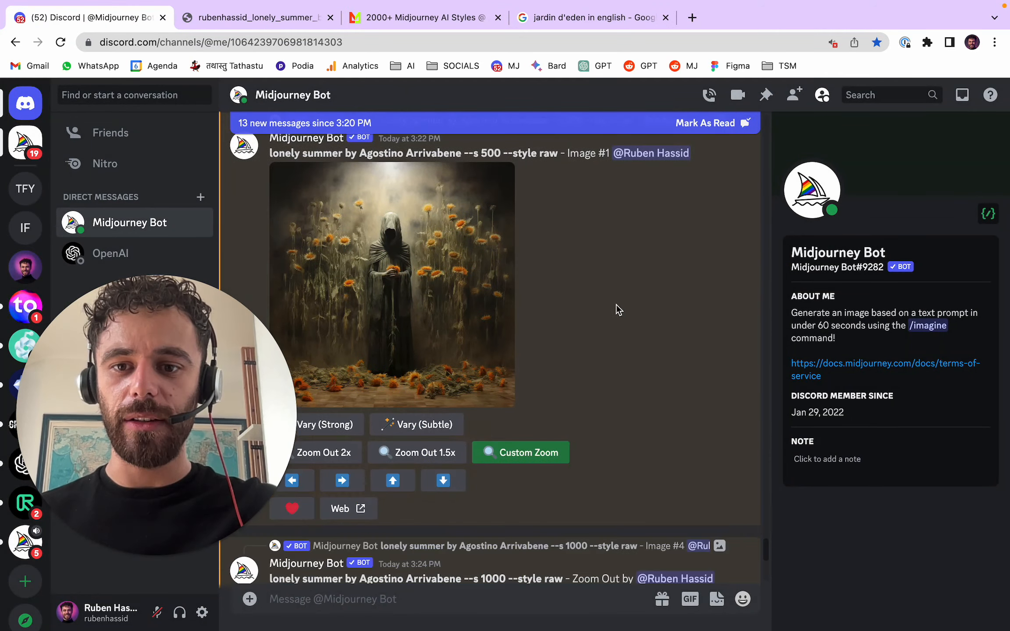
left_click(467, 157)
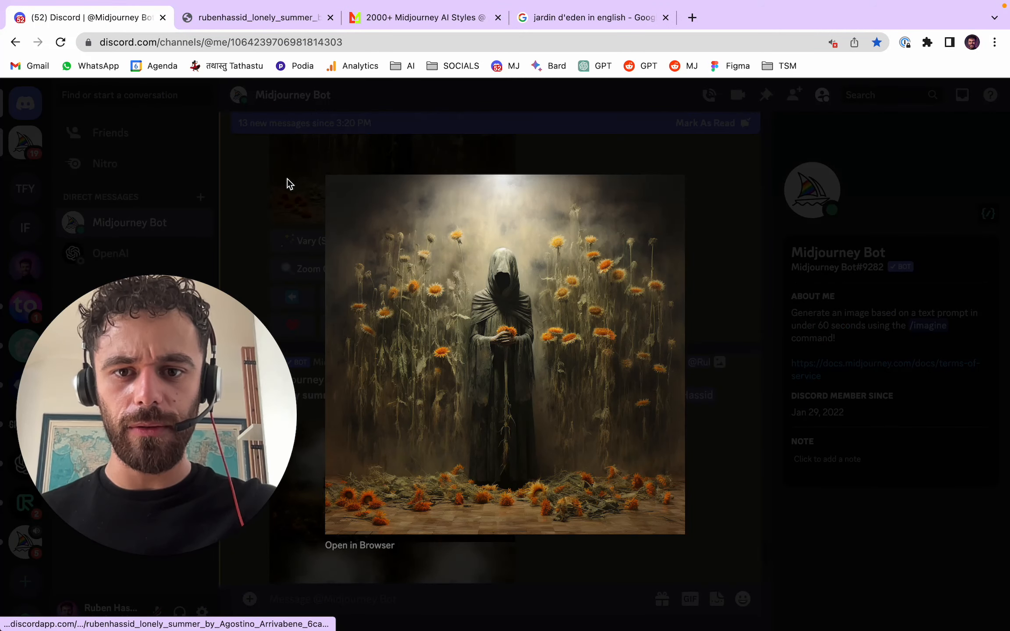
left_click(287, 180)
scroll(565, 289, "up", 5)
scroll(565, 289, "down", 5)
left_click(474, 337)
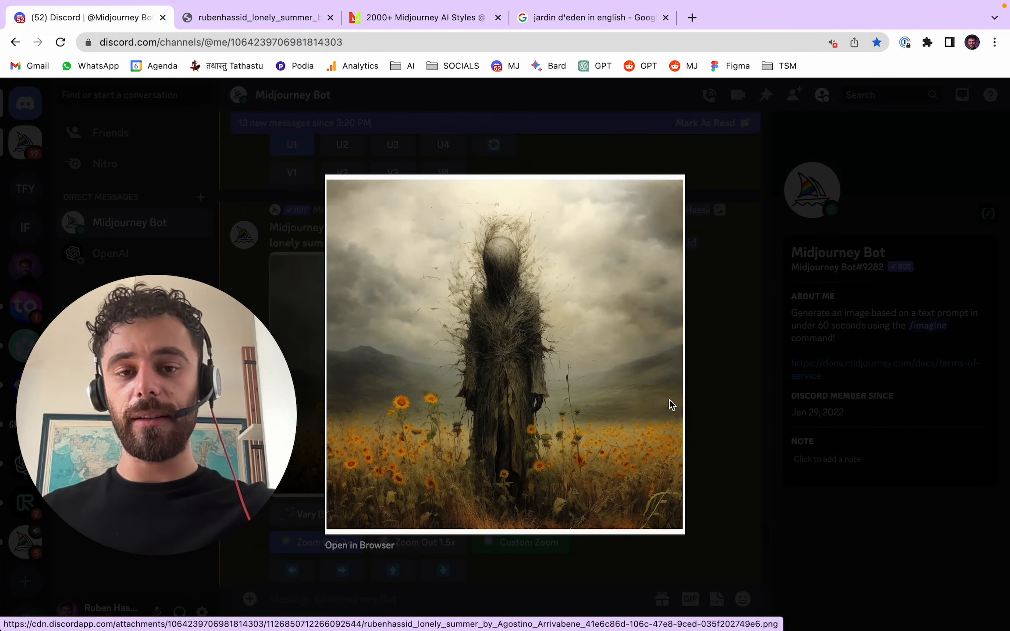
left_click(701, 373)
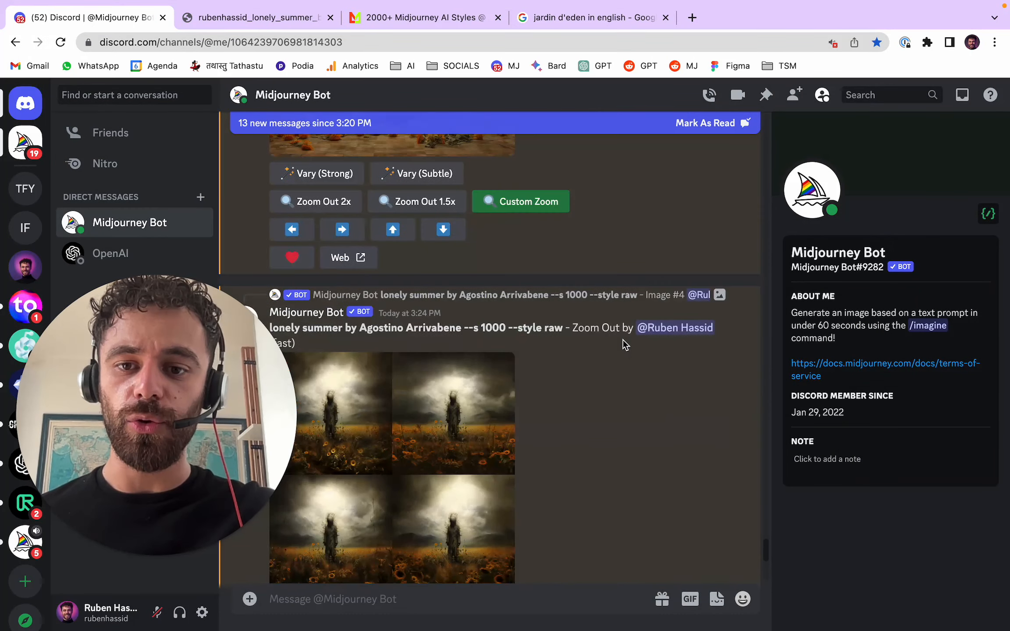
- Open the zoomed-out --s 1000 lonely summer grid in the browser again and magnify several images to examine their added surroundings
left_click(516, 316)
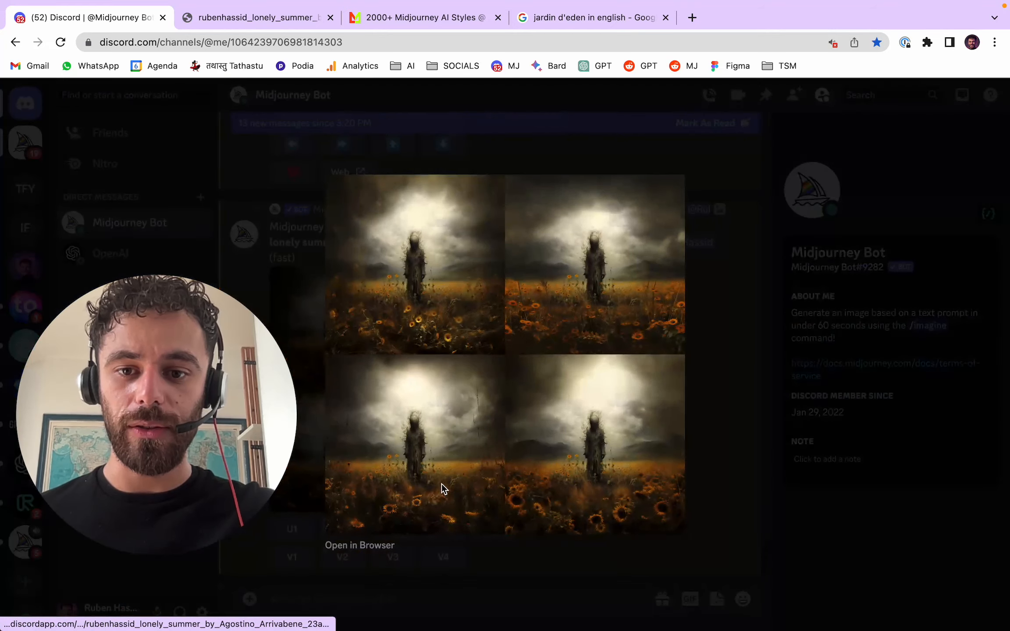
left_click(388, 545)
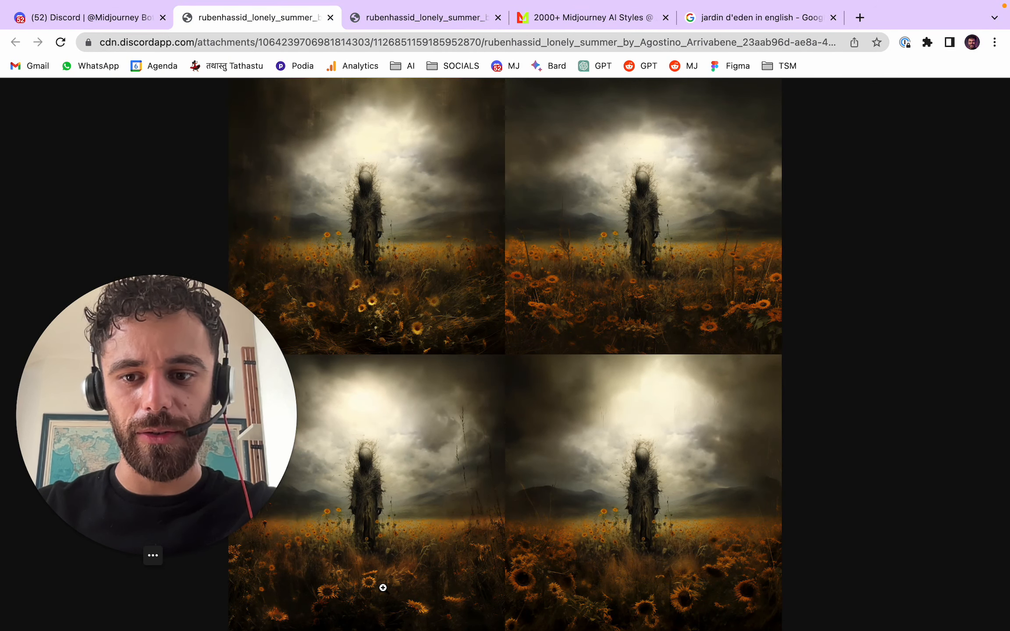
left_click(397, 596)
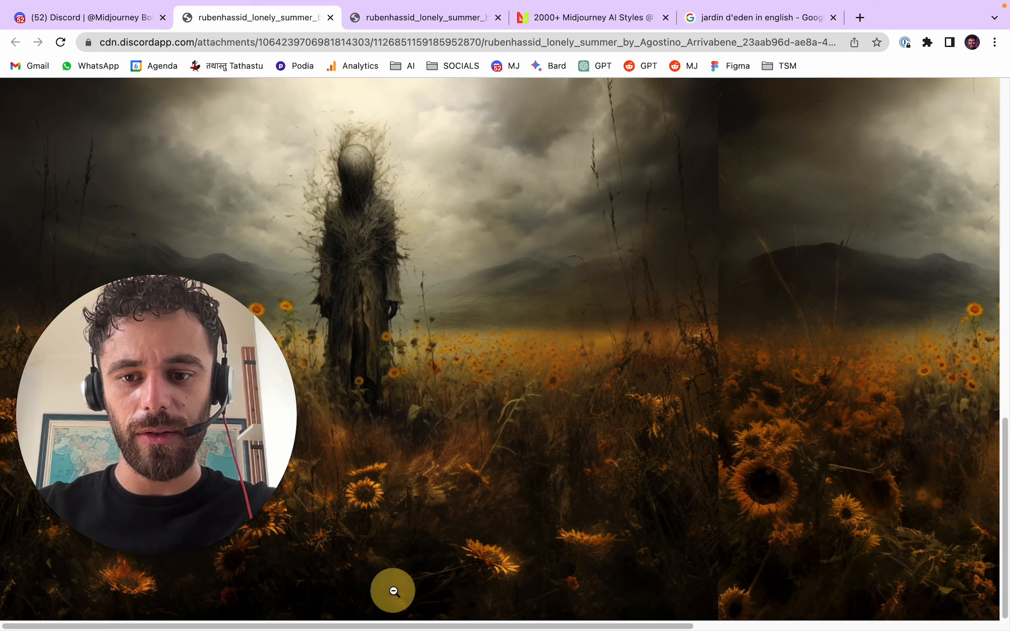
left_click(408, 521)
left_click(745, 293)
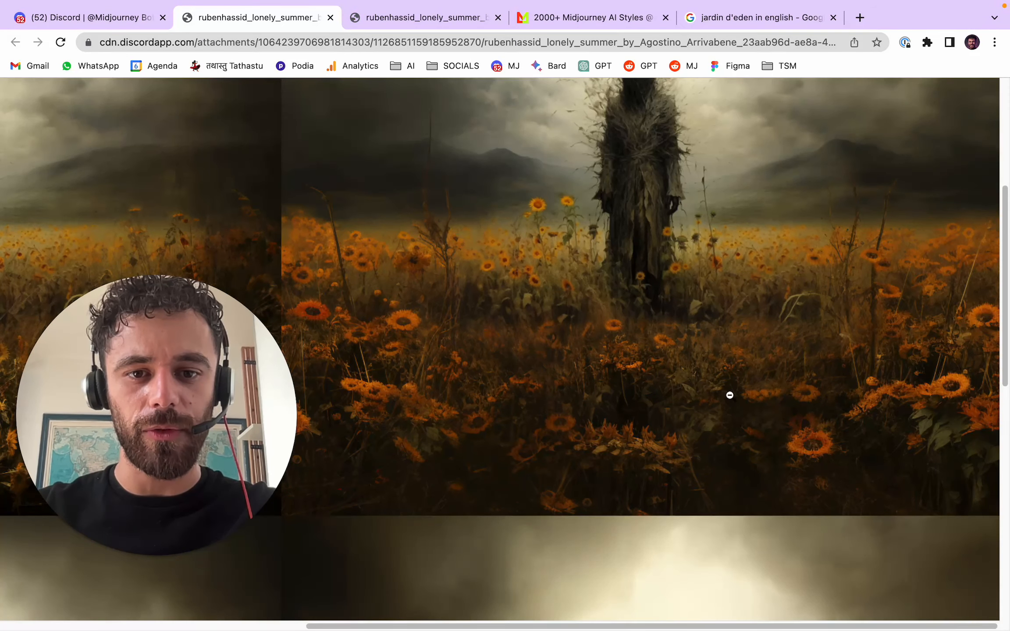
left_click(774, 357)
left_click(729, 294)
left_click(776, 328)
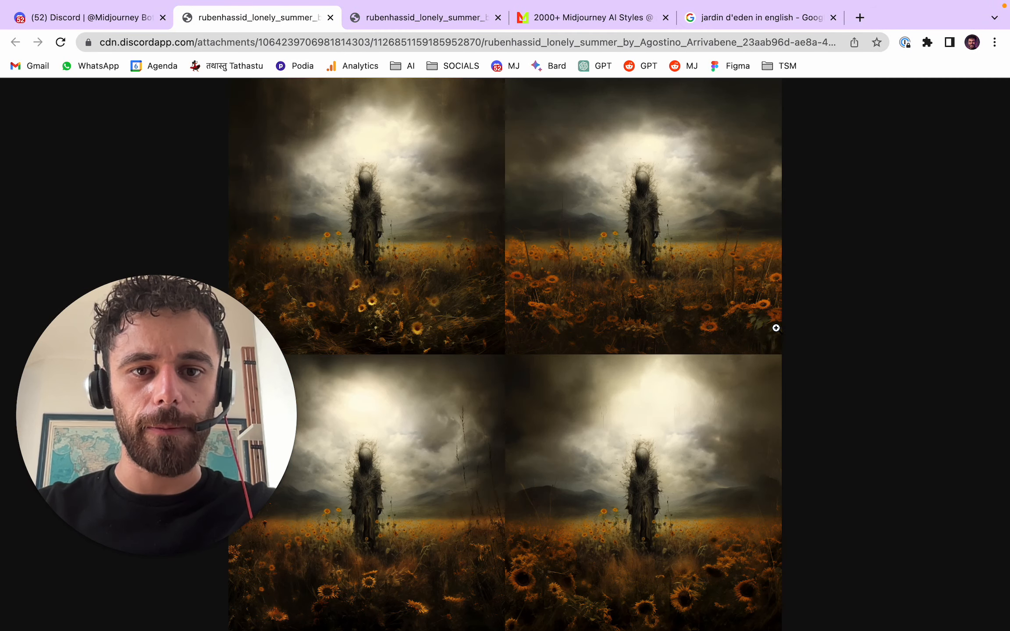
- Close the full-size grid and upscale the second image of the zoomed-out --s 1000 lonely summer generation
left_click(335, 18)
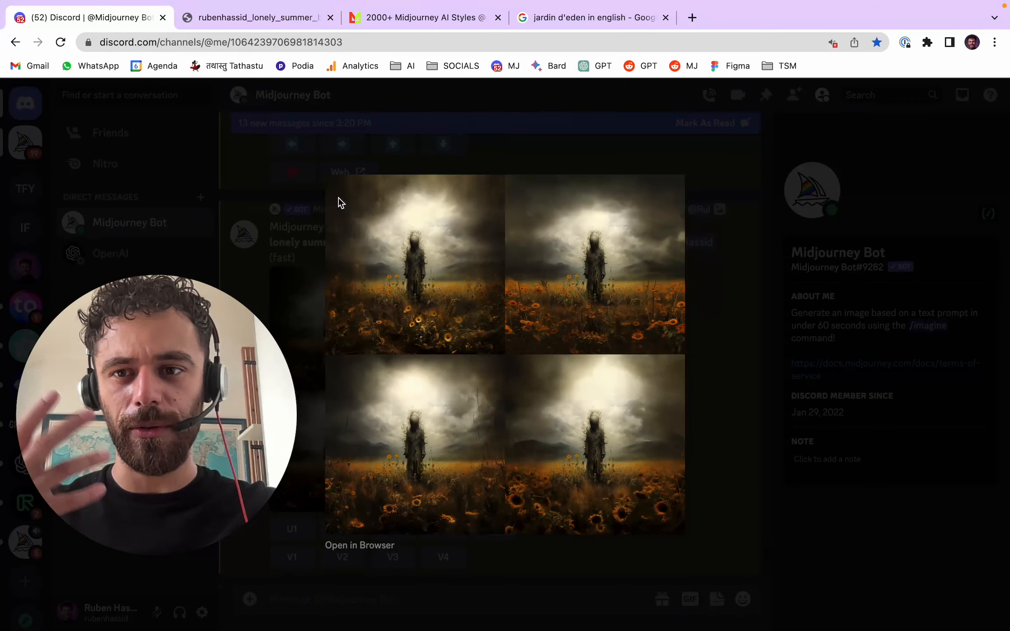
left_click(322, 204)
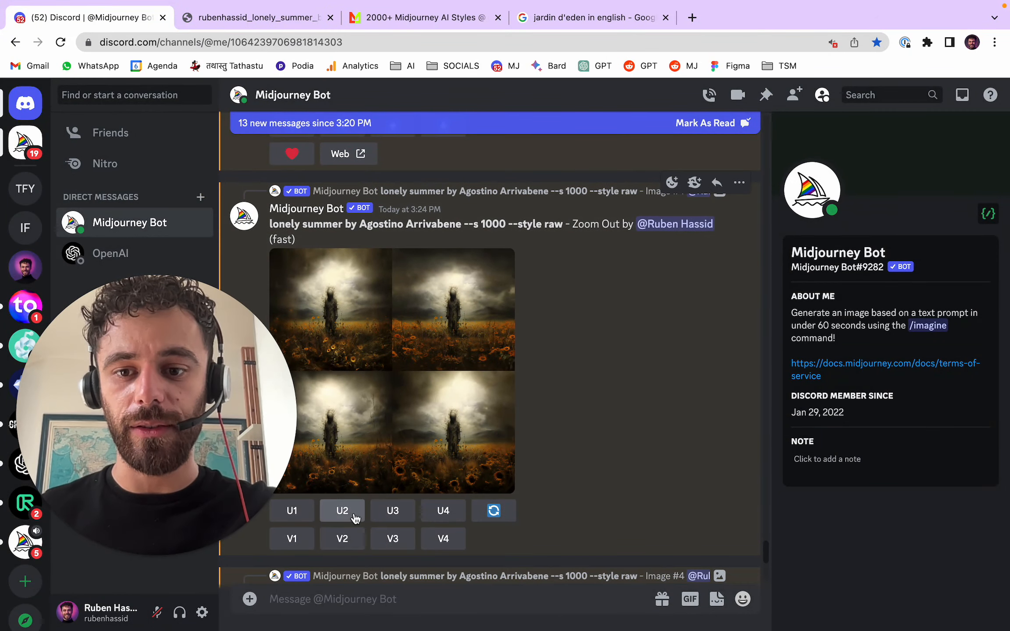
left_click(347, 513)
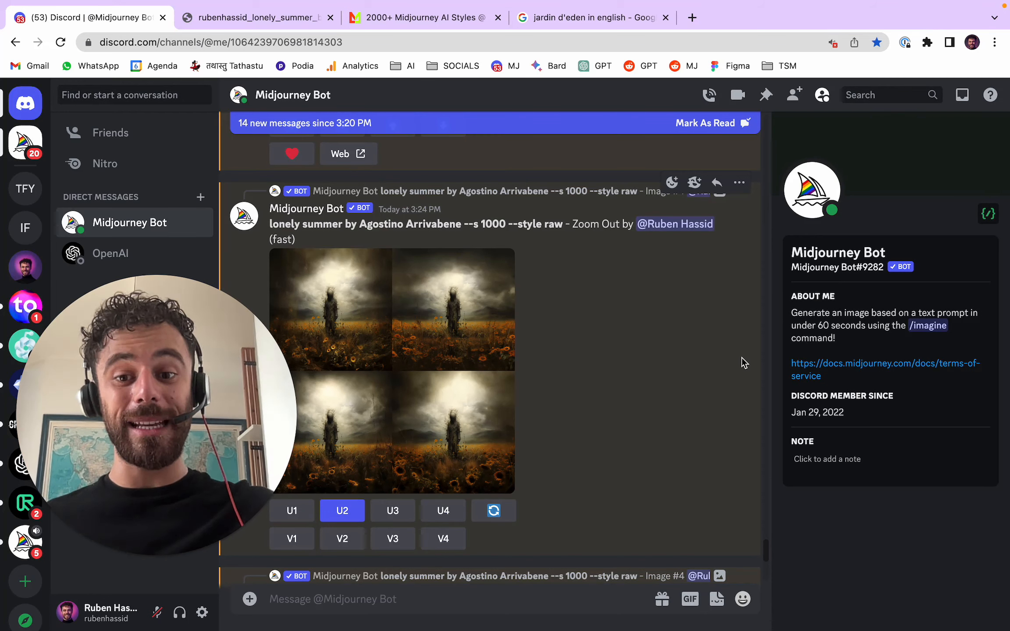
- Open the Pandora box zoom-out grid in the browser and magnify its images to examine the details around the figure
scroll(734, 376, "down", 5)
scroll(734, 376, "down", 5)
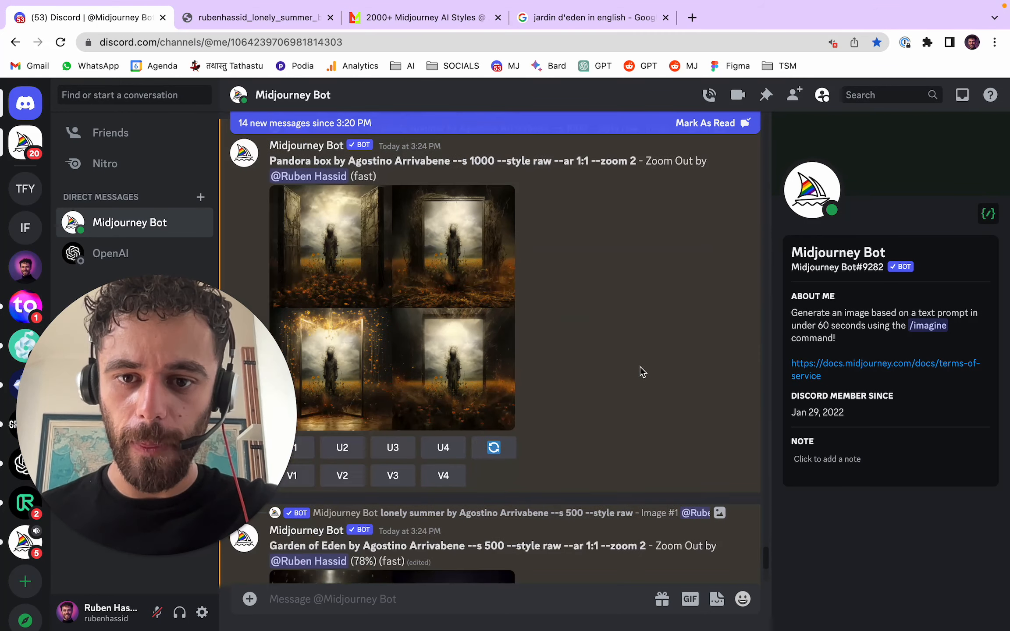
left_click(498, 335)
left_click(388, 543)
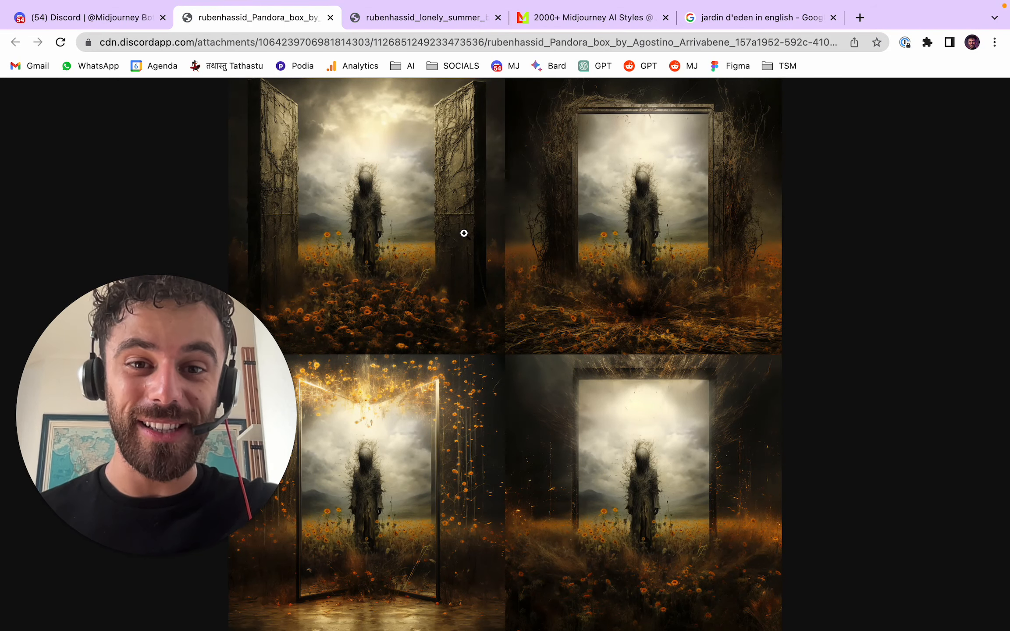
left_click(714, 201)
scroll(789, 259, "up", 1)
left_click(790, 259)
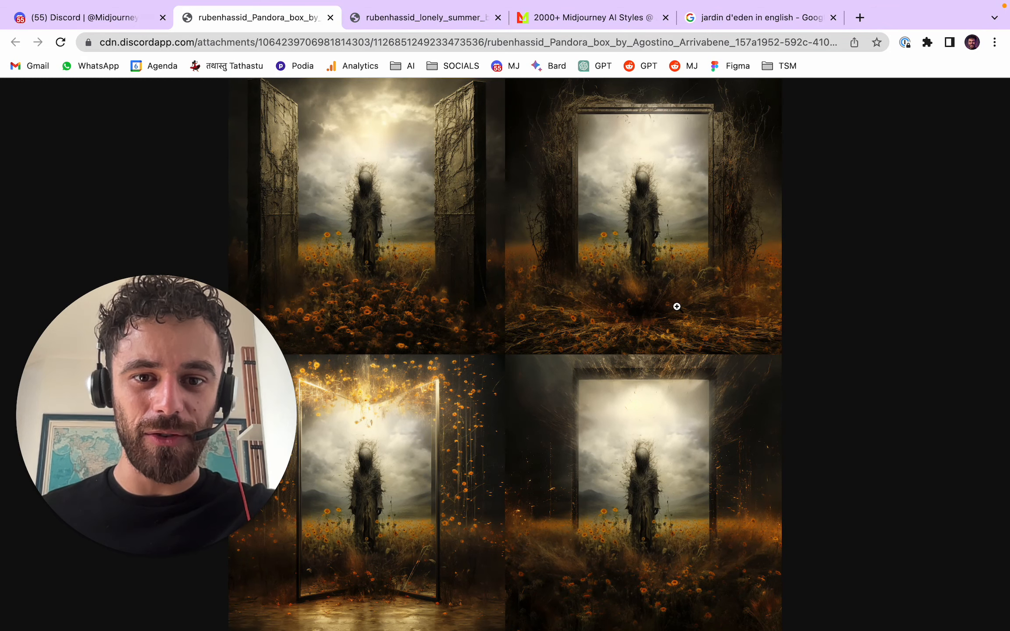
left_click(722, 226)
left_click(753, 297)
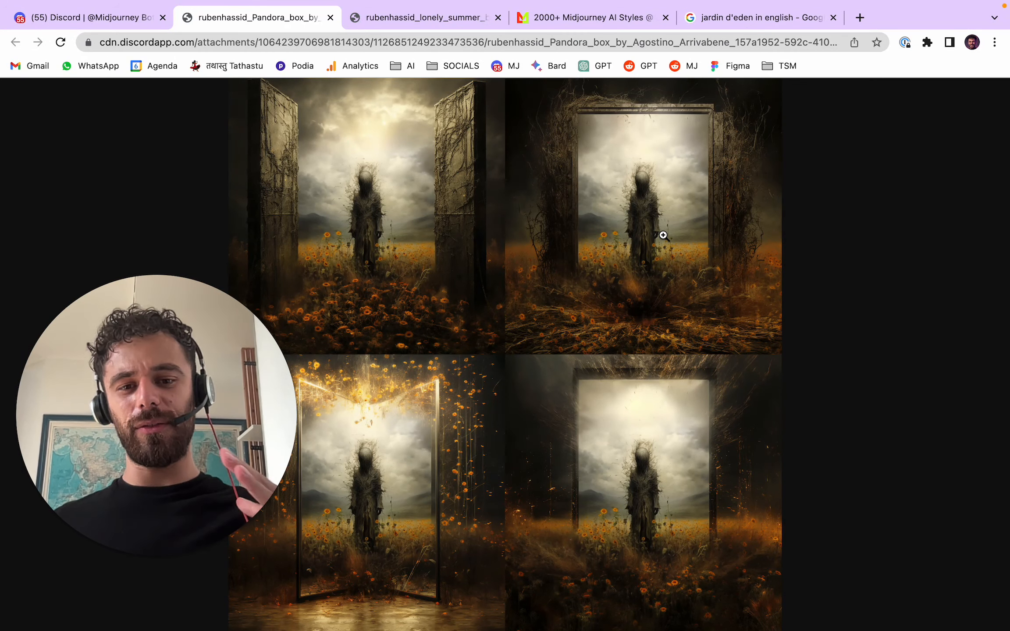
scroll(755, 372, "down", 5)
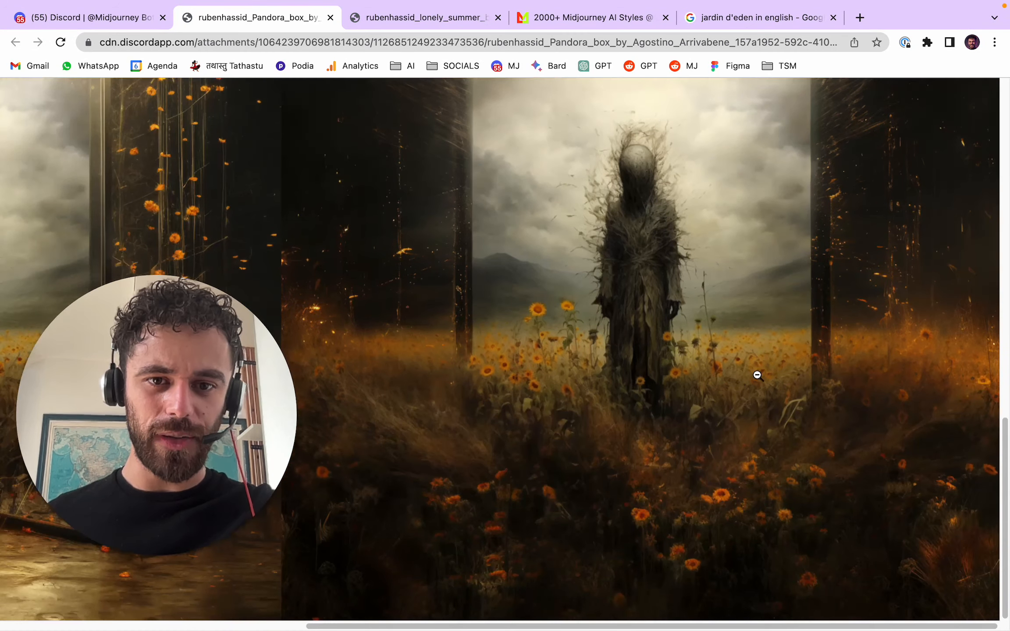
left_click(755, 372)
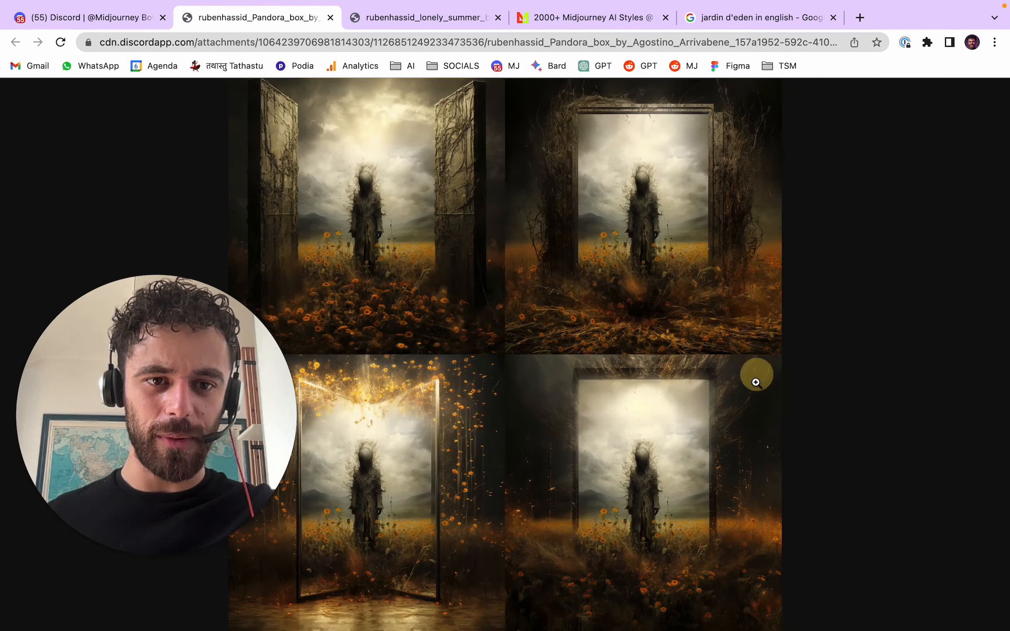
- Close the full-size Pandora box grid and upscale its second image
left_click(330, 19)
left_click(227, 188)
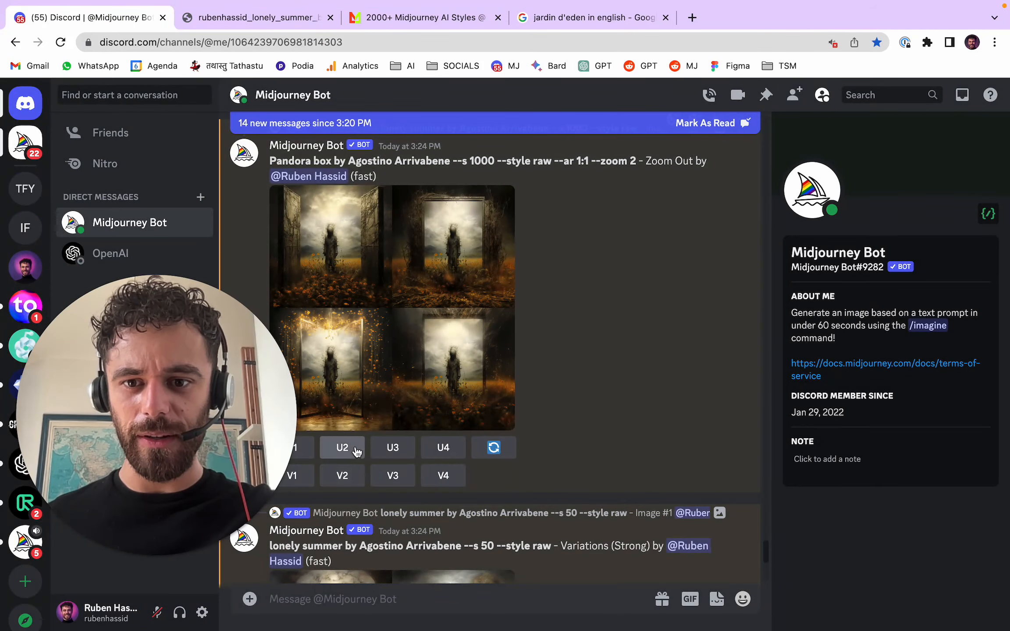
left_click(342, 447)
- Open the strong variations grid of the --s 50 lonely summer image at full size in the browser
scroll(650, 389, "down", 6)
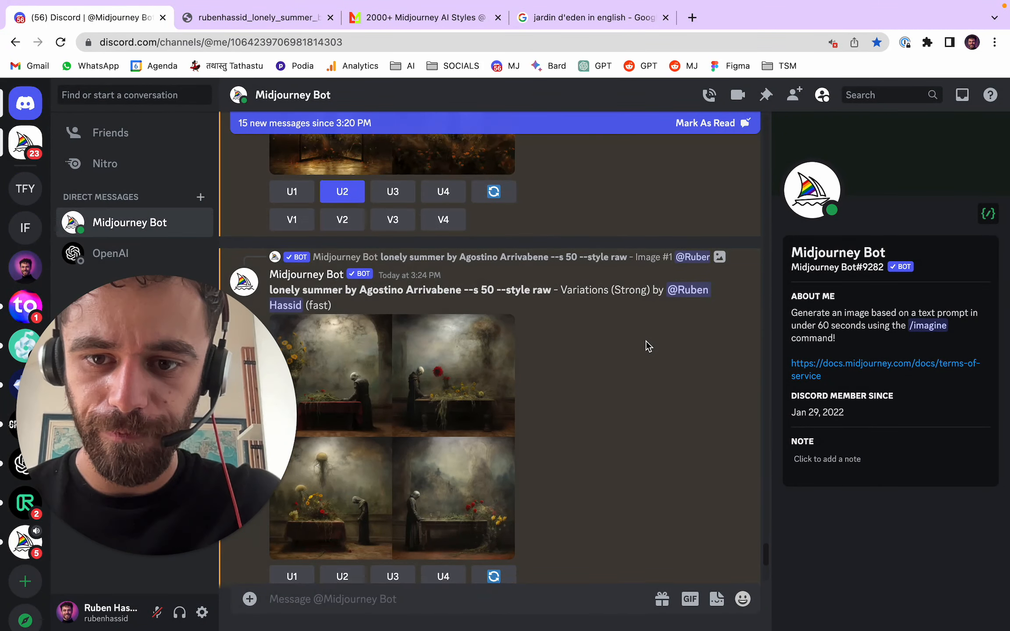
left_click(498, 379)
left_click(392, 553)
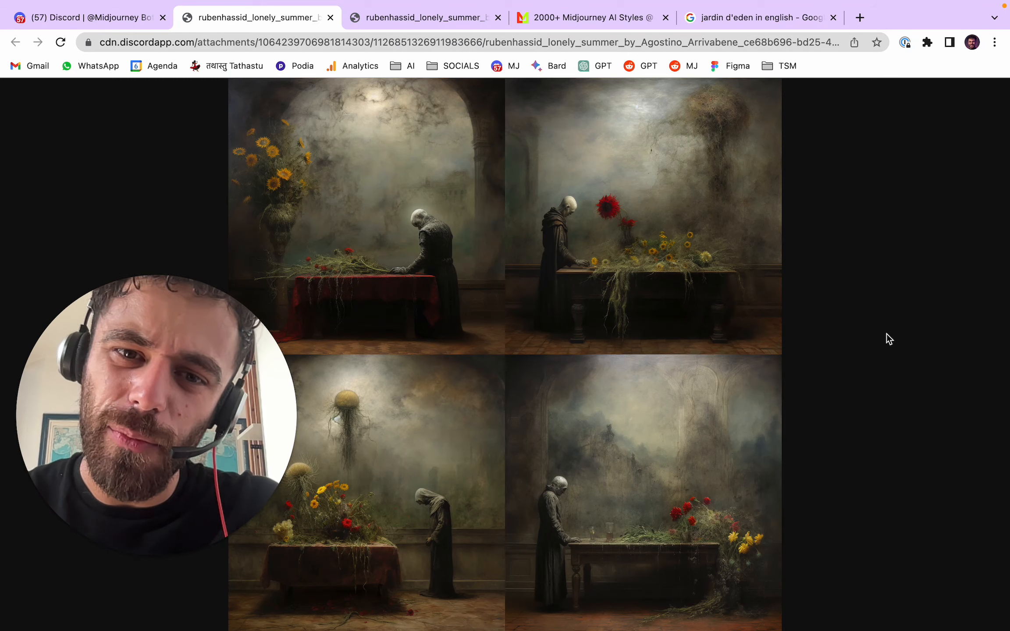
- Enlarge the original upscaled --s 50 lonely summer image in Discord and compare it with its strong variations grid
left_click(136, 20)
left_click(709, 271)
scroll(700, 391, "up", 15)
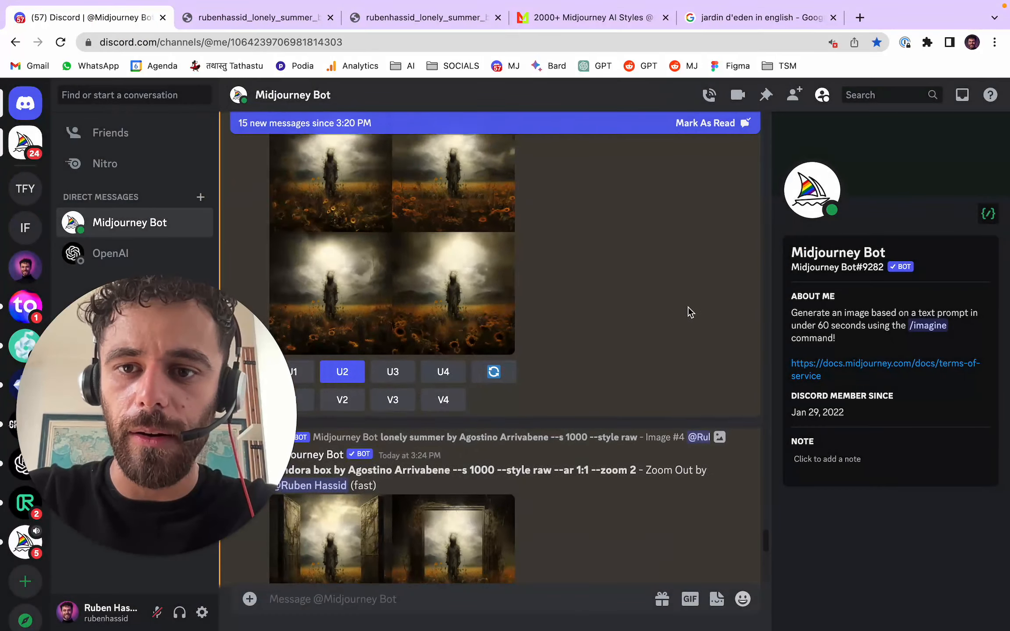
left_click(428, 272)
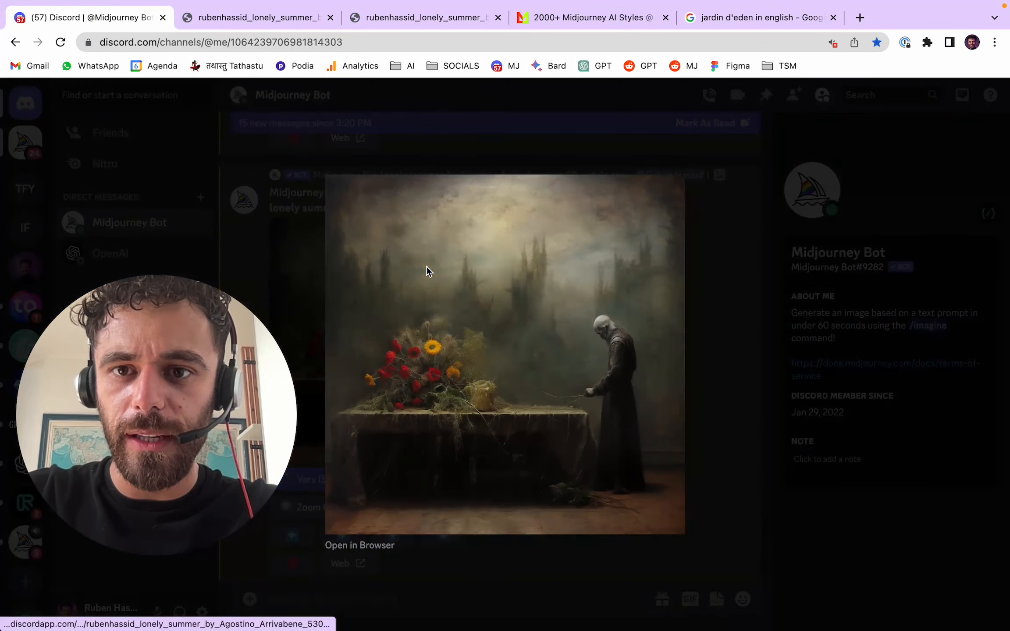
left_click(278, 22)
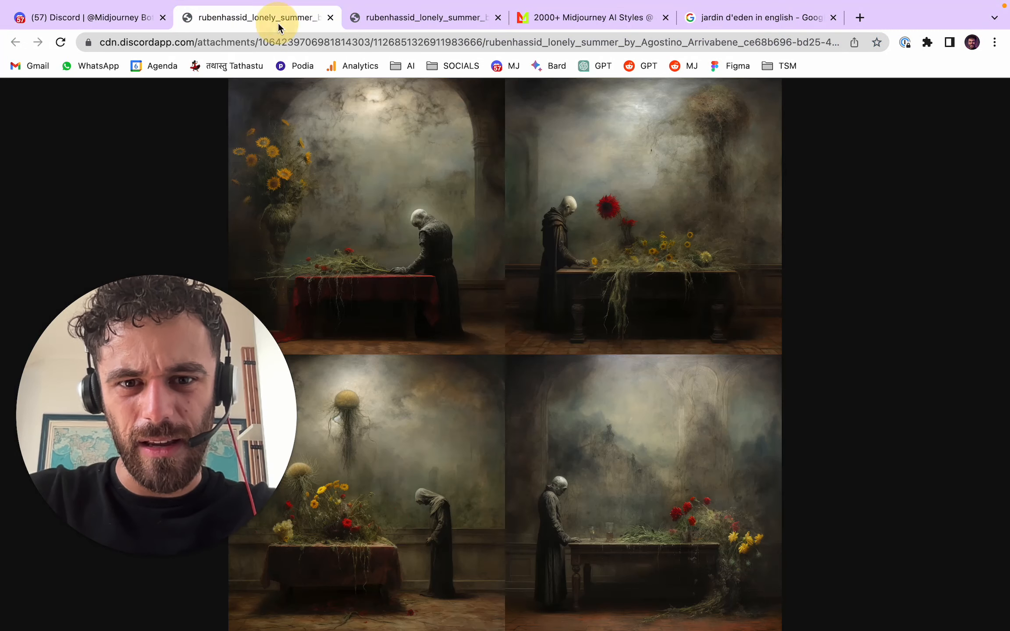
- Close the enlarged --s 50 image in Discord and open the upscaled --s 1000 lonely summer image at full size in the browser
left_click(86, 19)
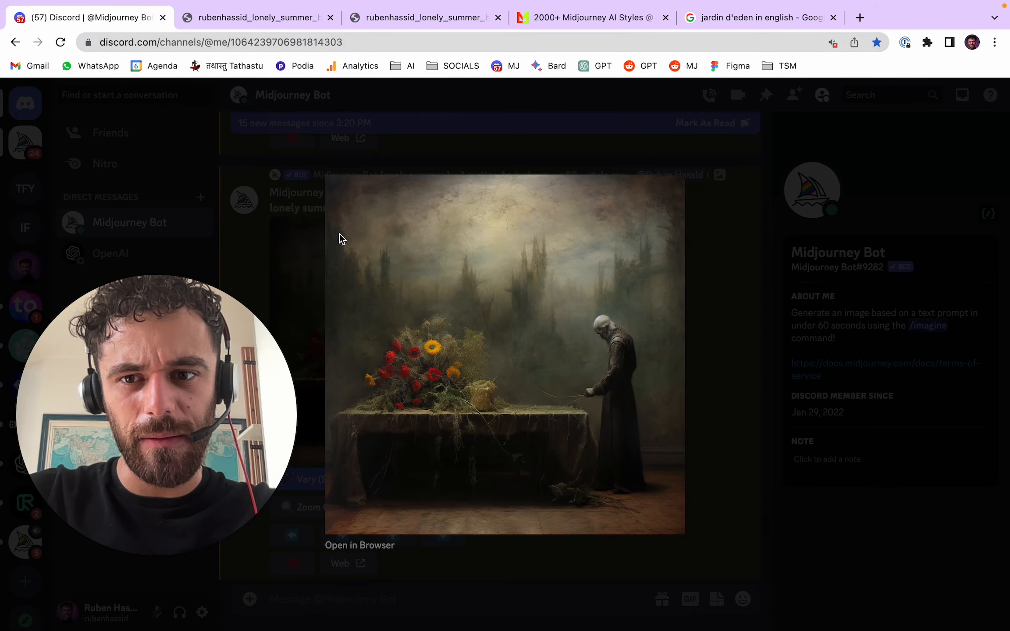
left_click(306, 222)
scroll(530, 309, "down", 20)
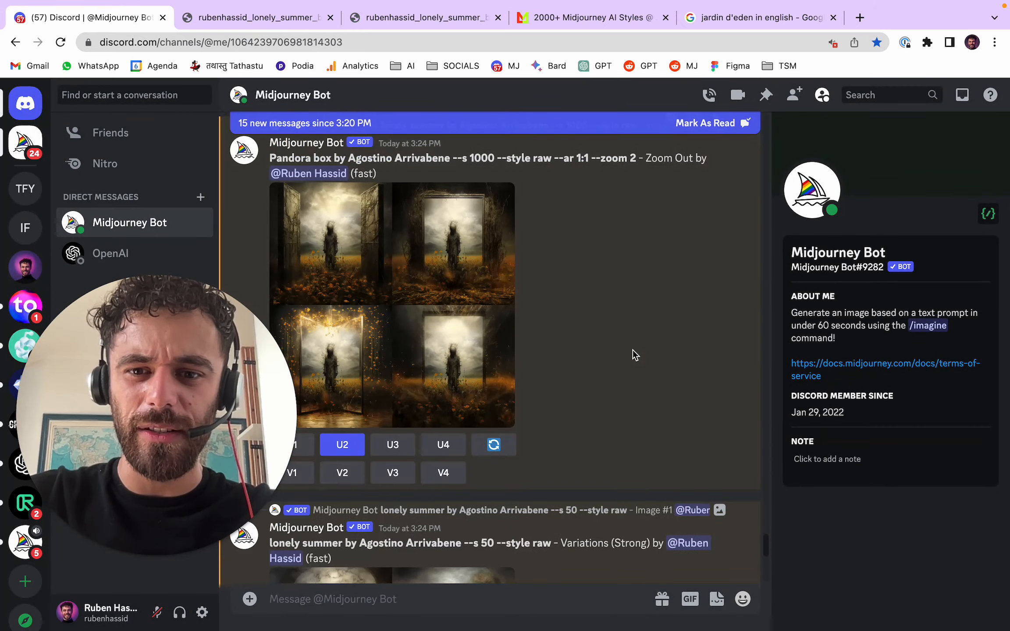
scroll(633, 351, "down", 18)
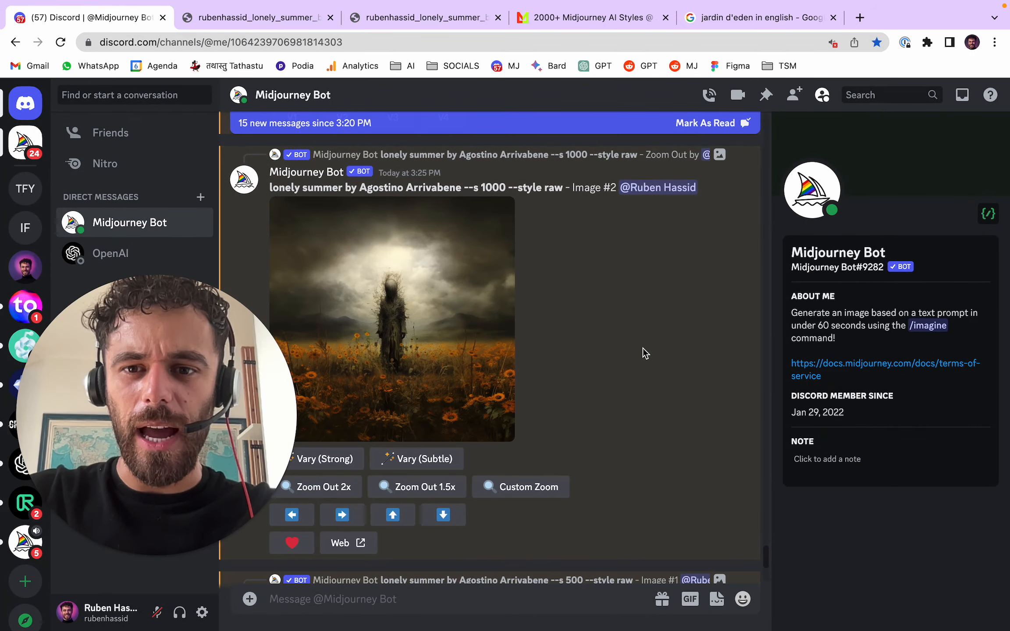
left_click(464, 303)
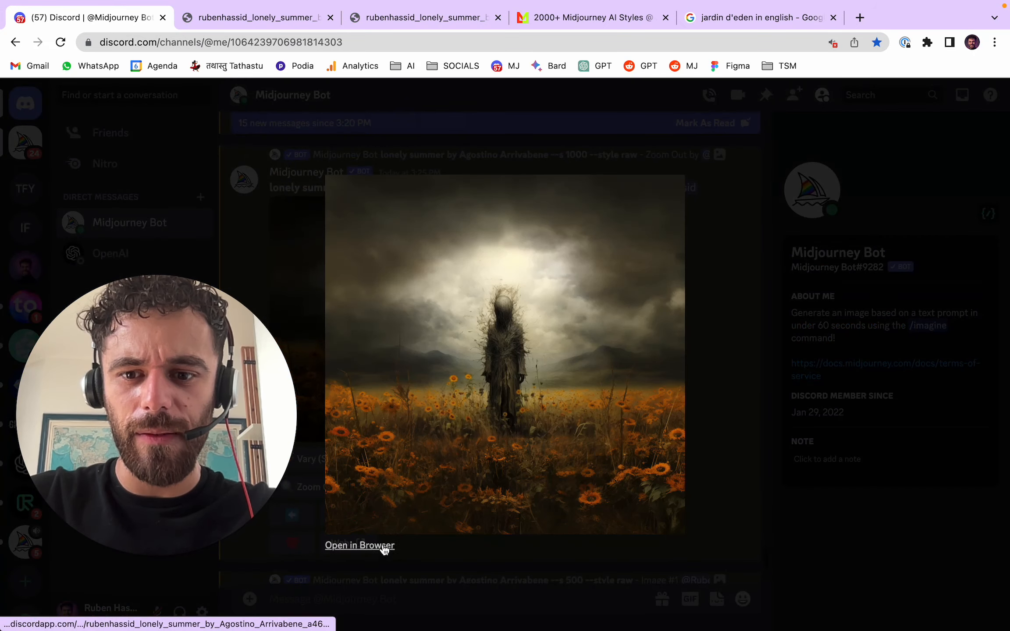
left_click(384, 546)
- Close the older lonely summer image tabs, return to Discord and dismiss the enlarged --s 1000 image
left_click(454, 18)
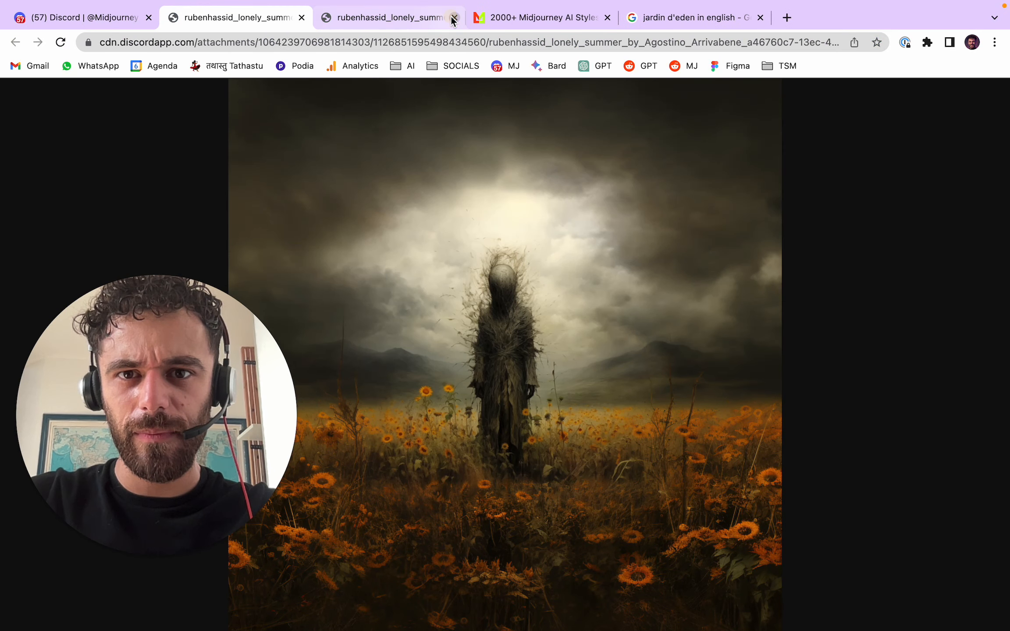
left_click(453, 18)
left_click(119, 15)
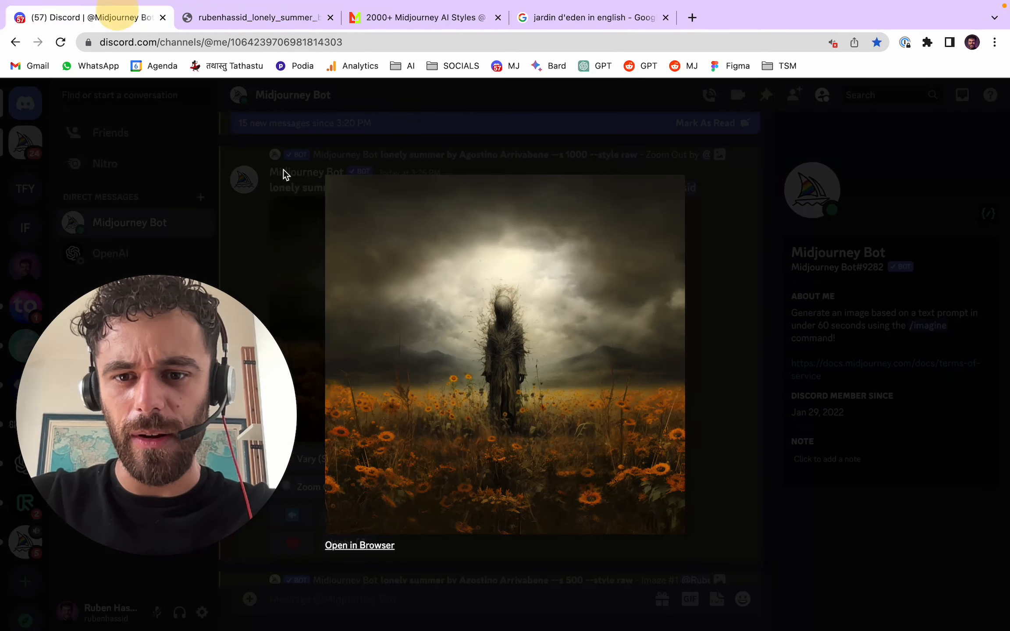
left_click(738, 328)
- View the Garden of Eden zoom-out grid at full size in the browser, and close it to return to the chat
scroll(519, 410, "down", 5)
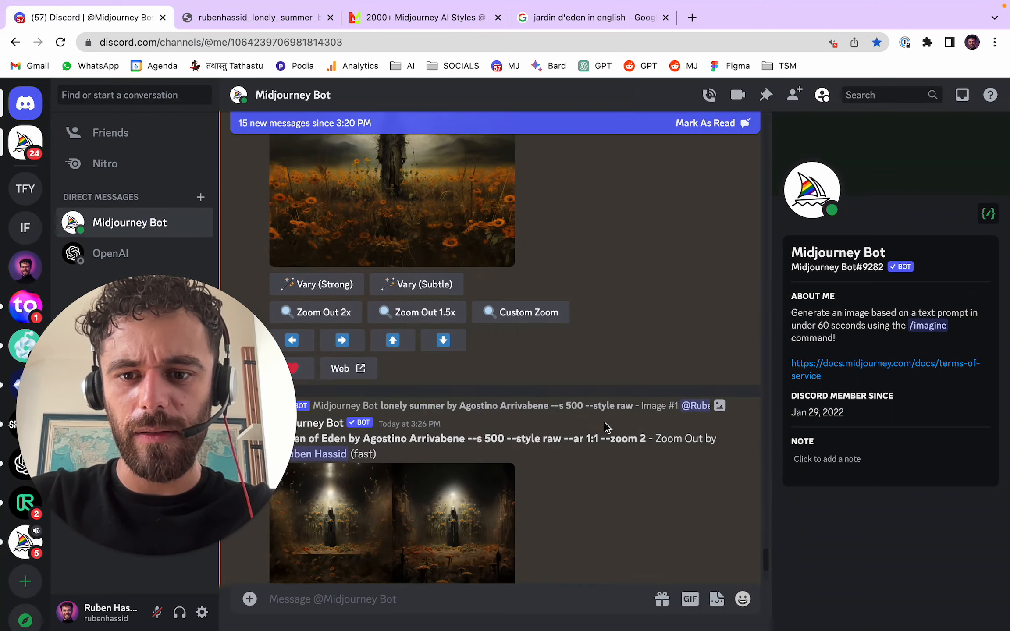
scroll(605, 427, "down", 4)
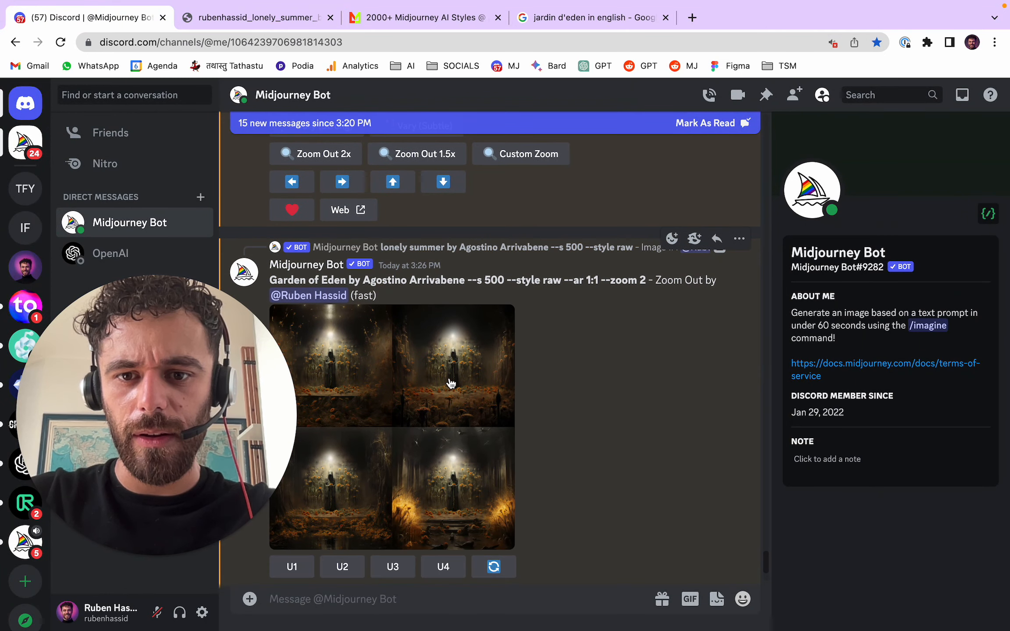
left_click(445, 344)
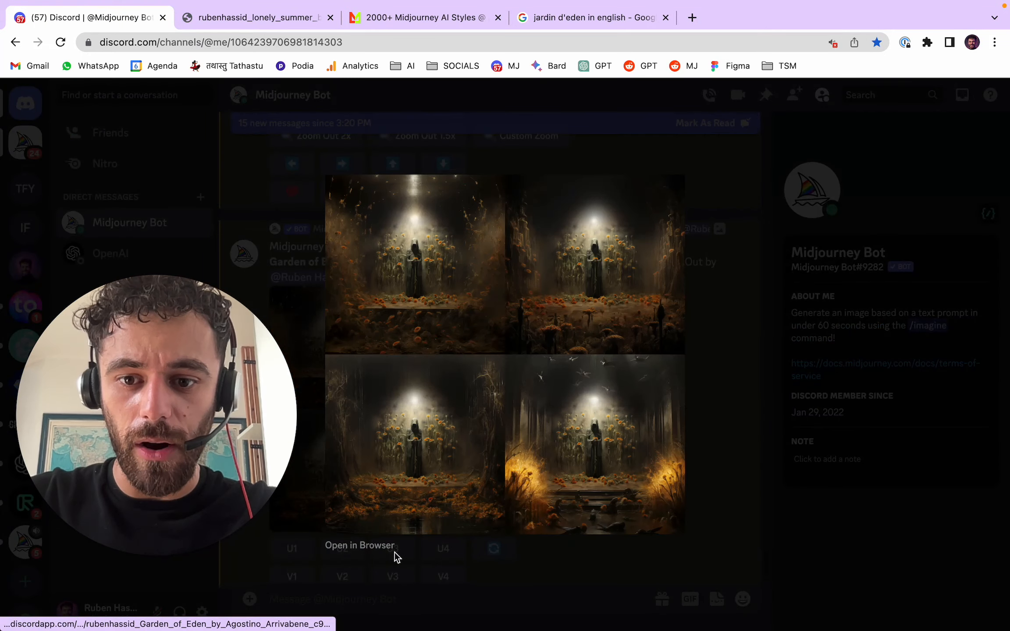
left_click(394, 553)
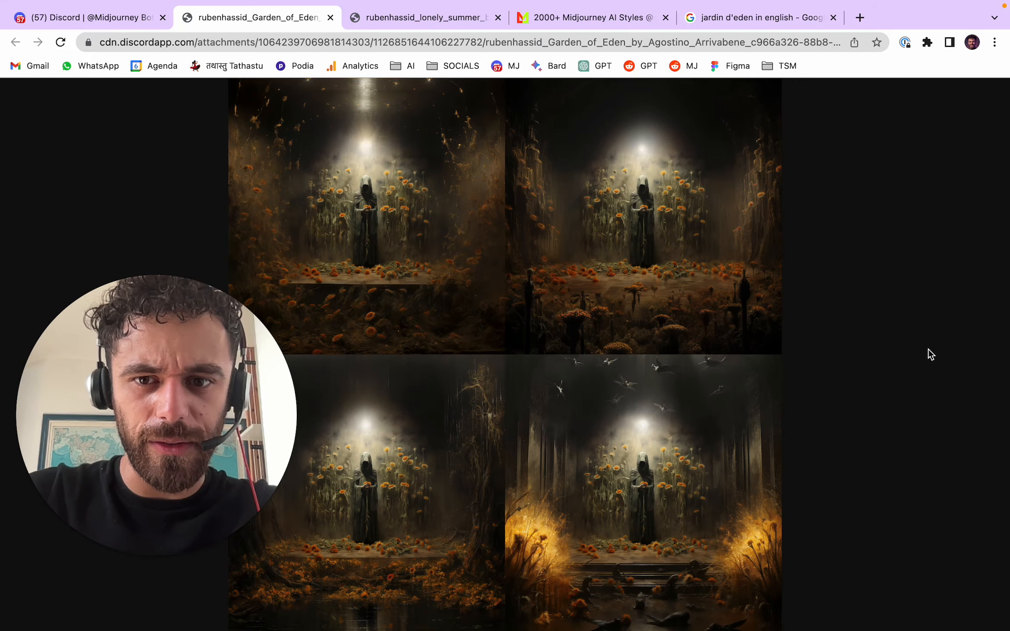
left_click(330, 17)
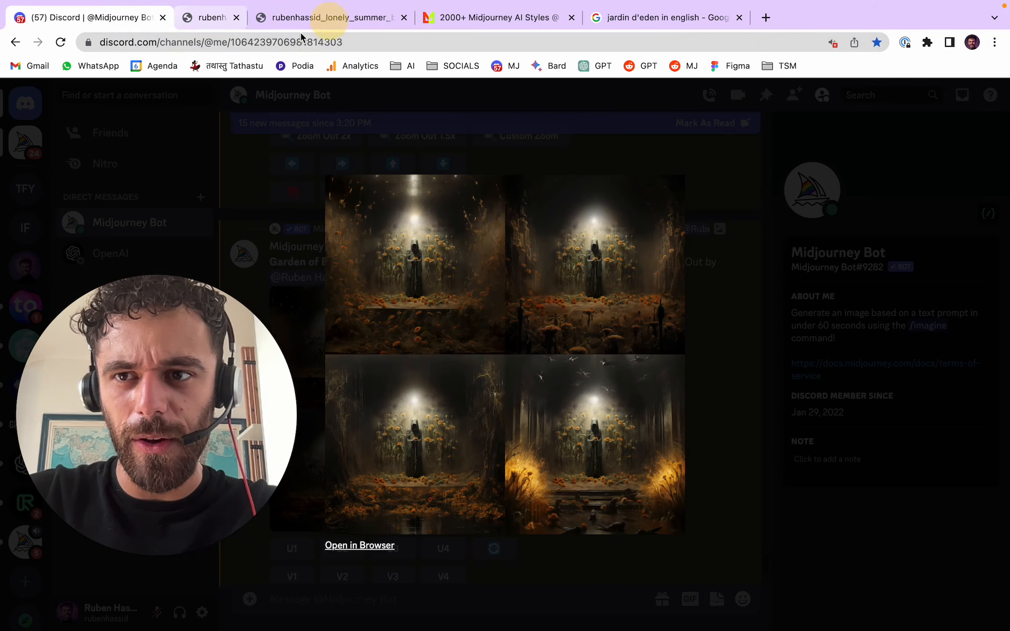
left_click(702, 299)
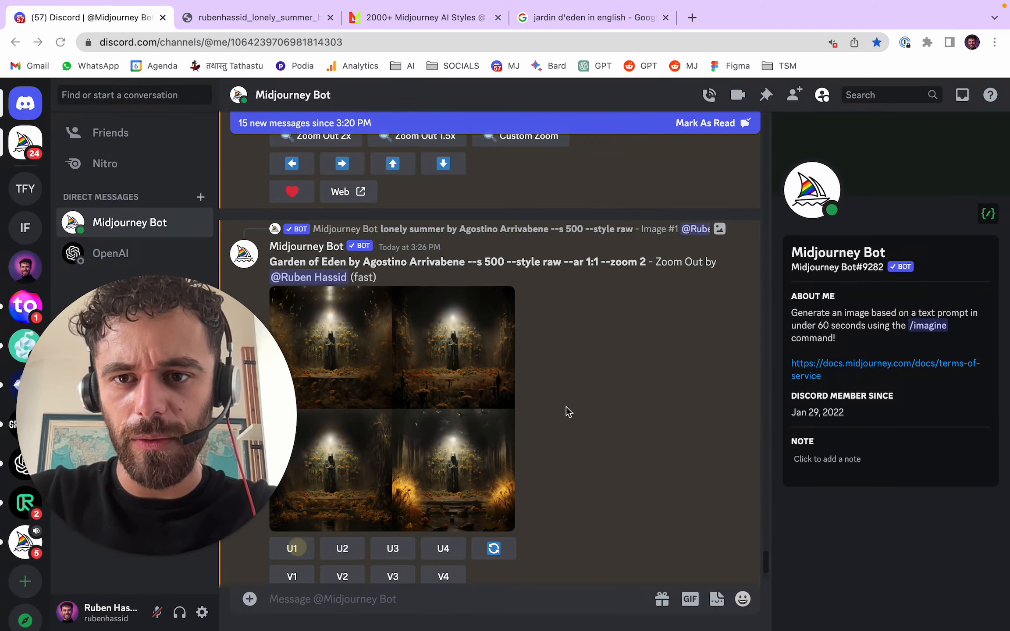
- Enlarge the upscaled second Pandora box image for a check and zoom it out 2x
scroll(570, 408, "up", 6)
scroll(511, 411, "down", 5)
scroll(522, 405, "up", 8)
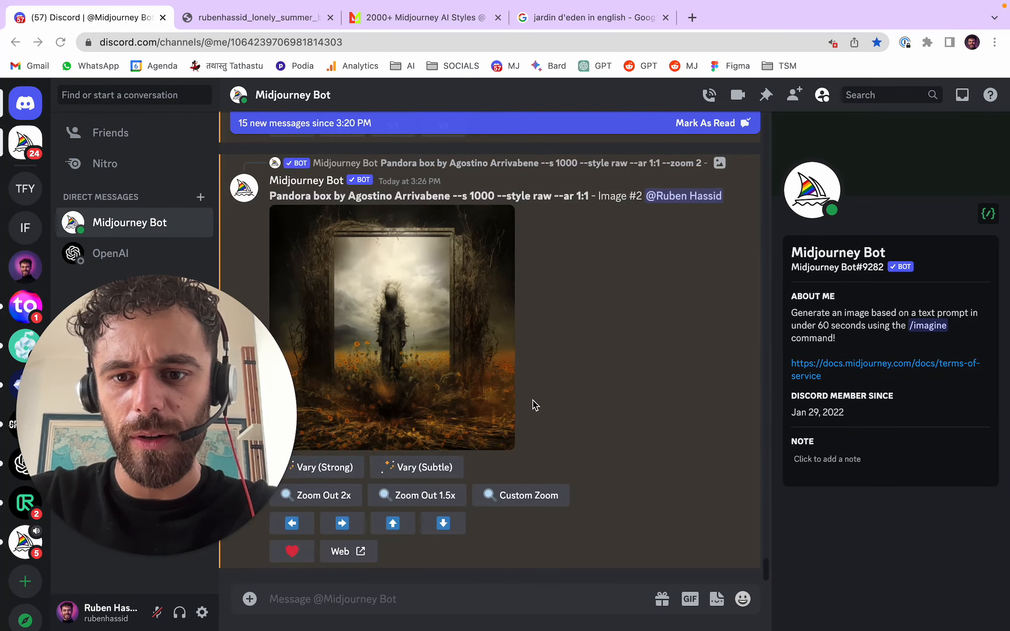
left_click(479, 306)
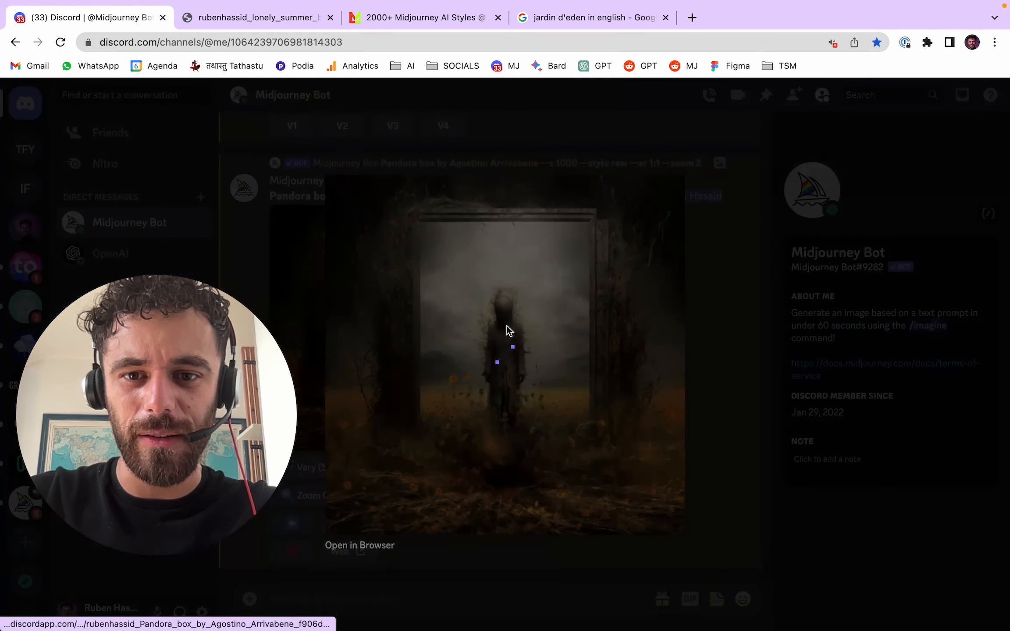
left_click(738, 343)
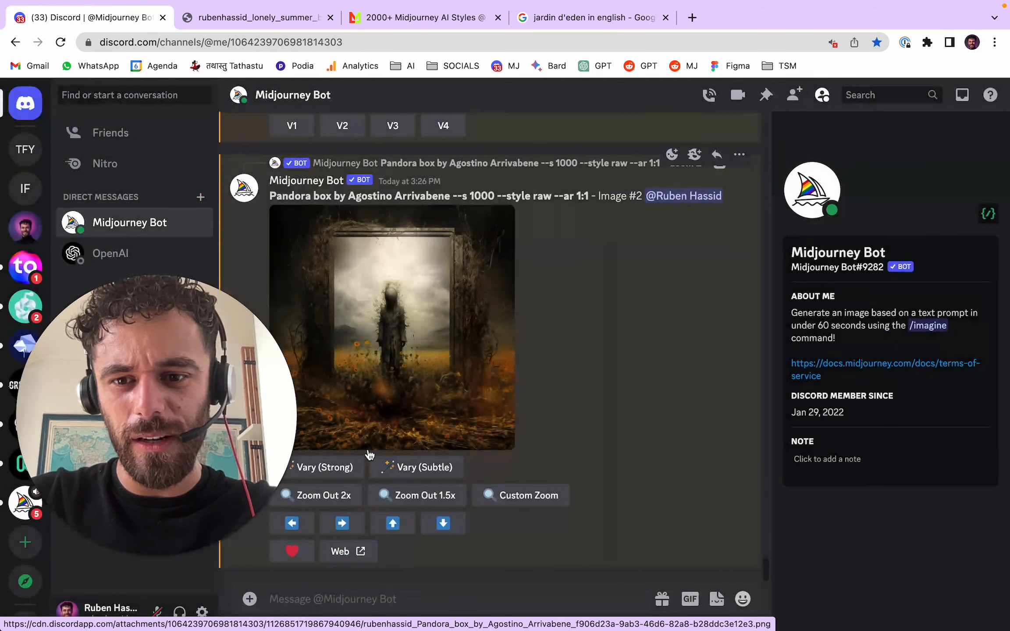
left_click(330, 499)
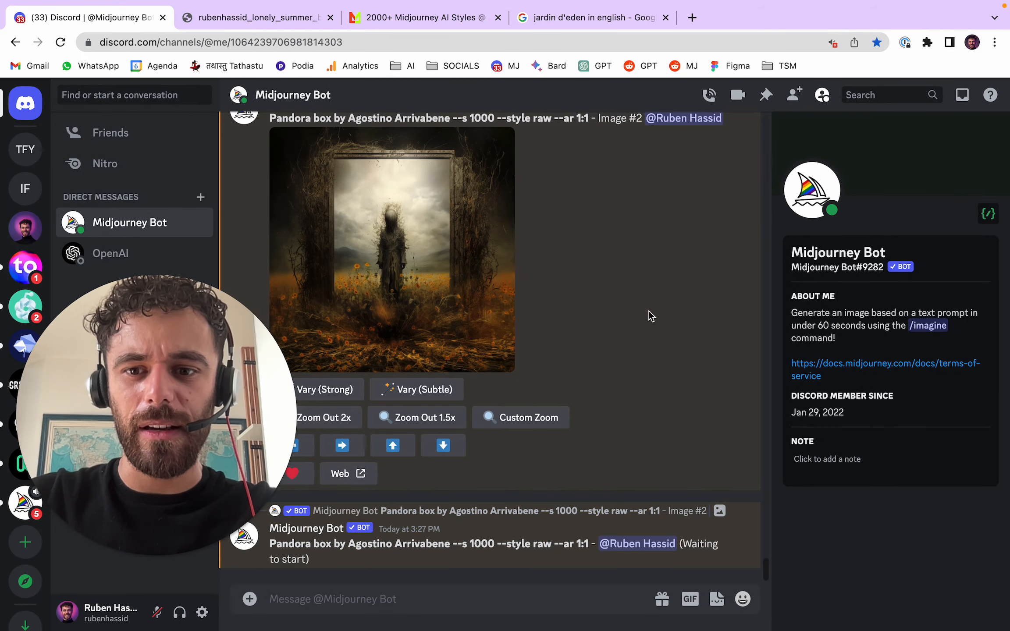
- Enlarge the Garden of Eden zoom-out grid to compare its images and upscale the first one
scroll(650, 315, "up", 1)
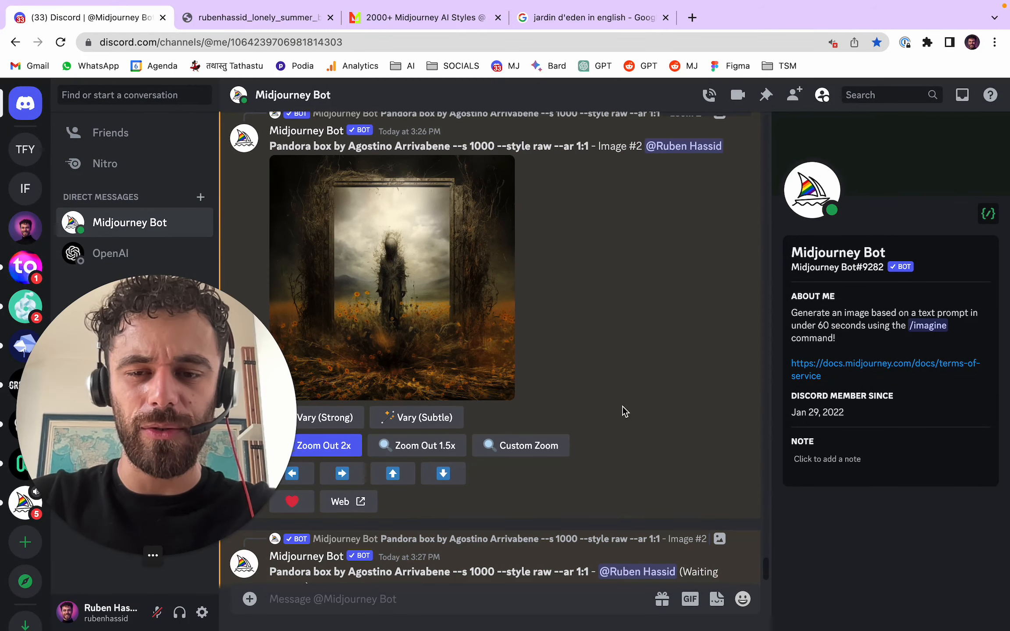
scroll(645, 363, "up", 9)
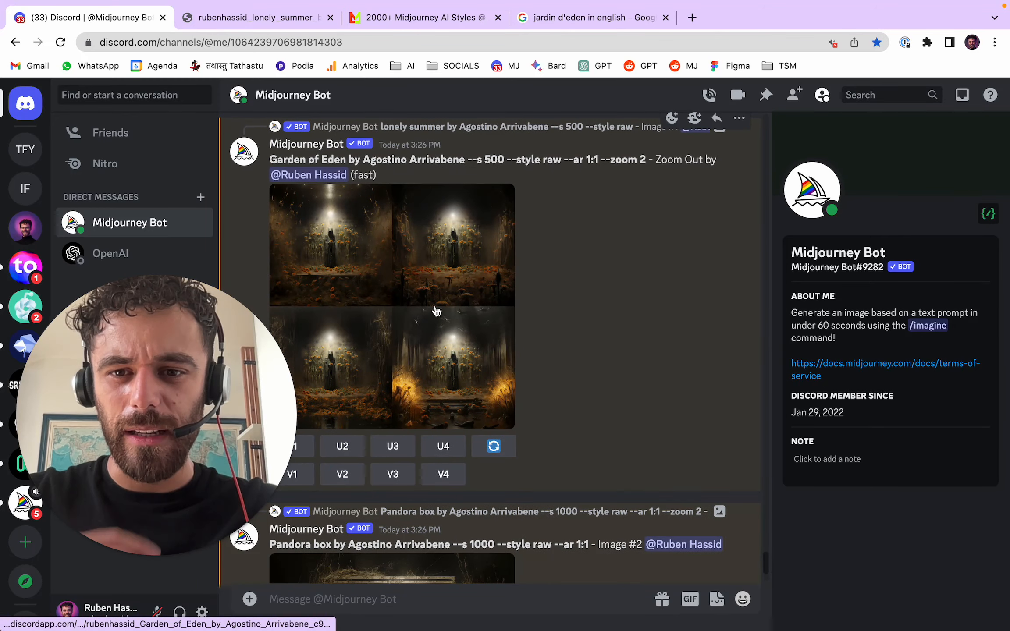
scroll(436, 324, "up", 1)
left_click(443, 392)
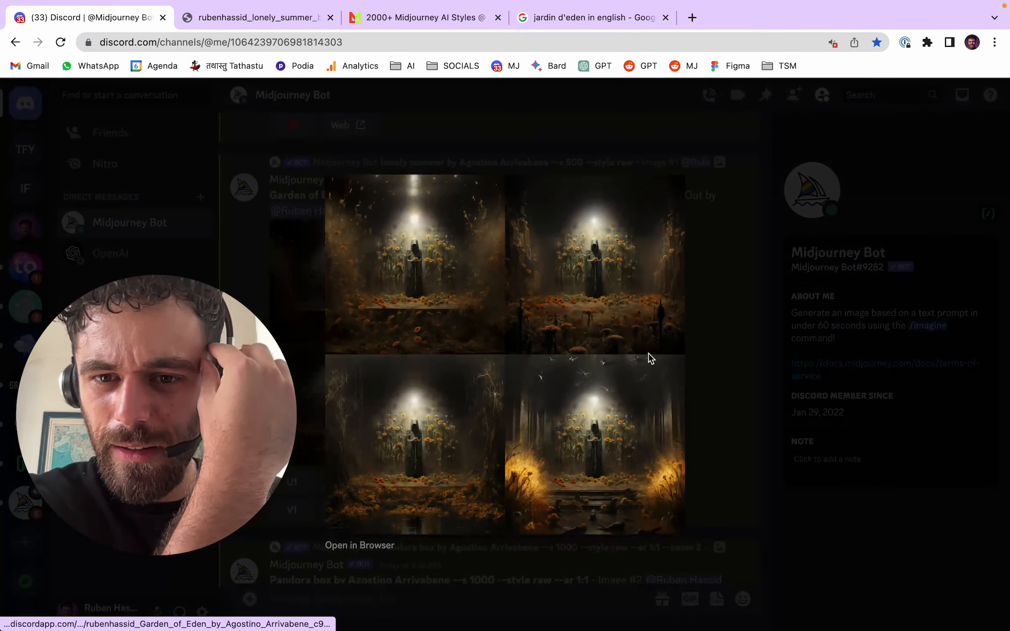
left_click(687, 341)
left_click(312, 483)
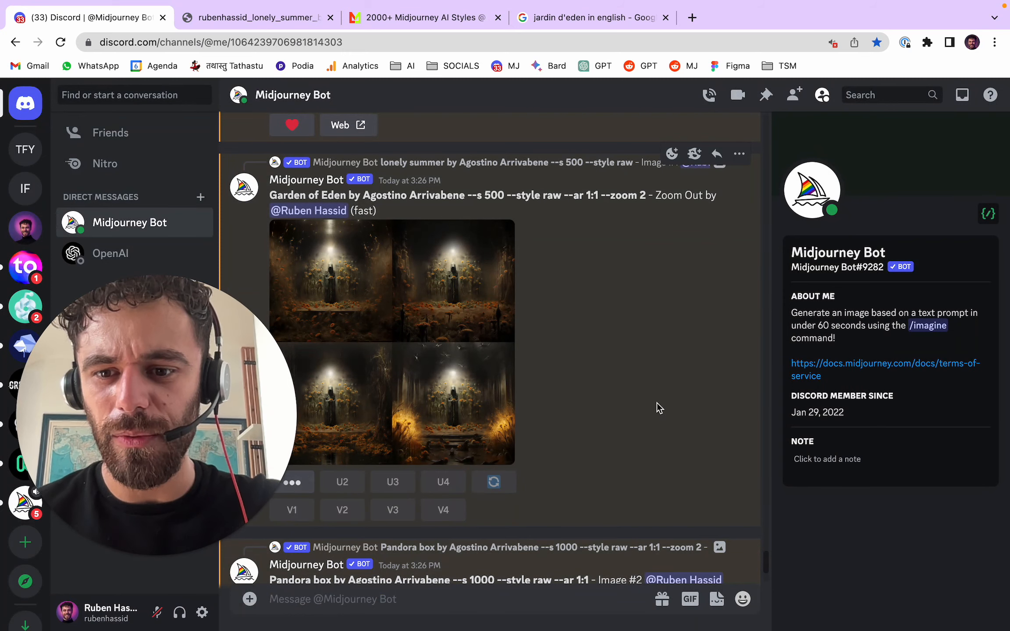
- Enlarge the upscaled --s 1000 lonely summer image and generate strong variations of it
scroll(587, 359, "up", 10)
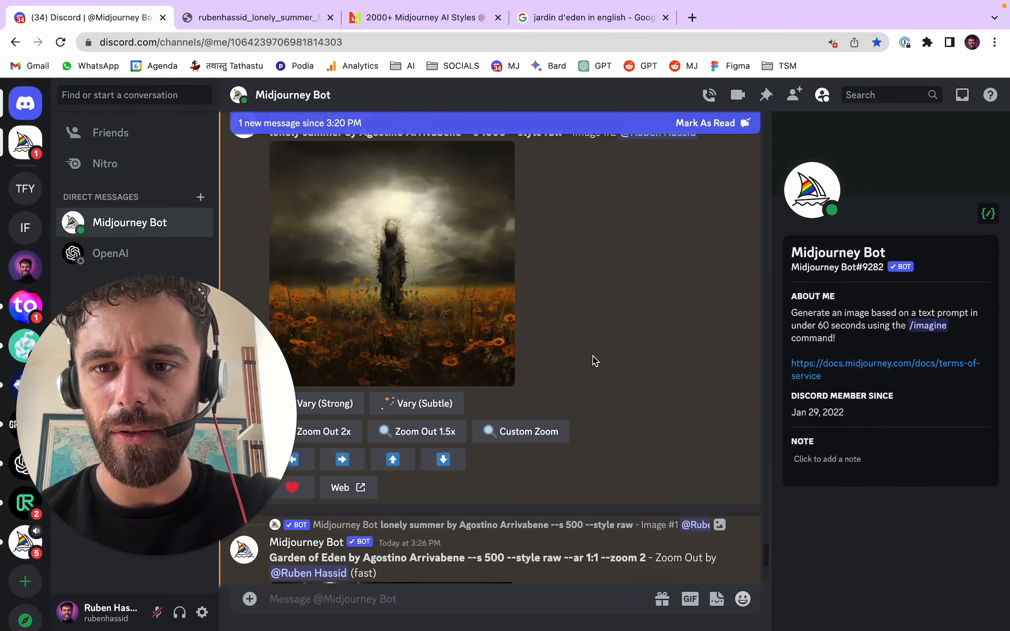
left_click(495, 263)
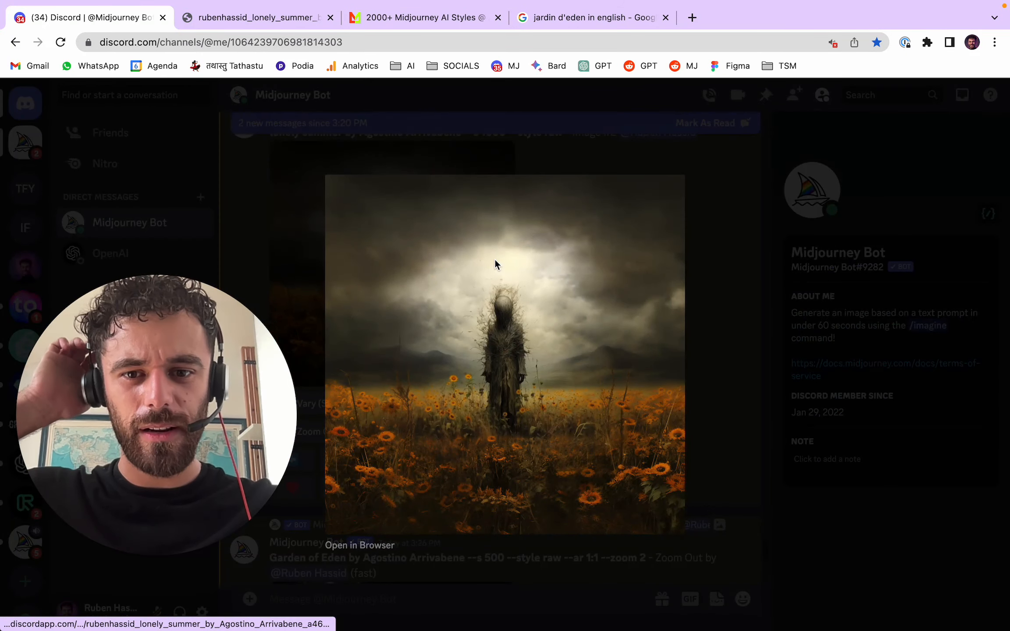
left_click(718, 317)
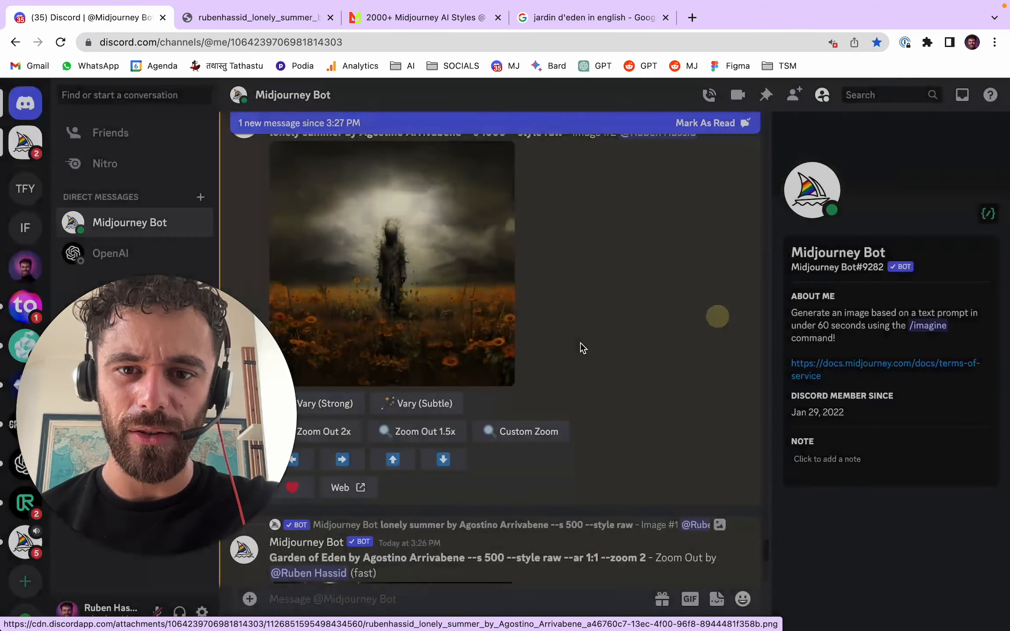
left_click(353, 403)
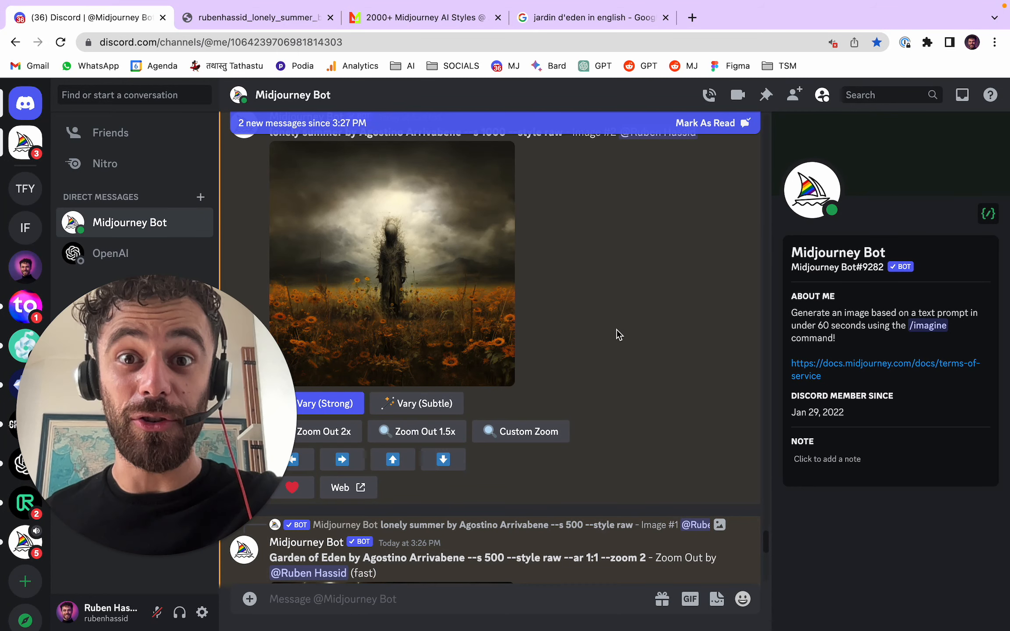
- Review the chat's generation progress for the Pandora box zoom out and lonely summer variations alongside the earlier results
scroll(618, 334, "down", 15)
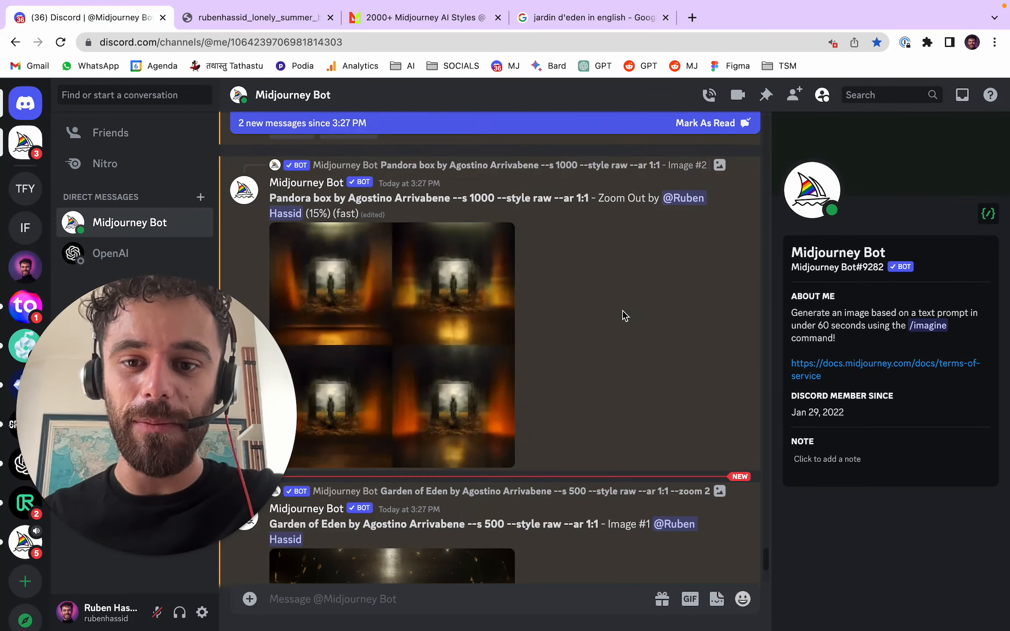
scroll(622, 315, "down", 15)
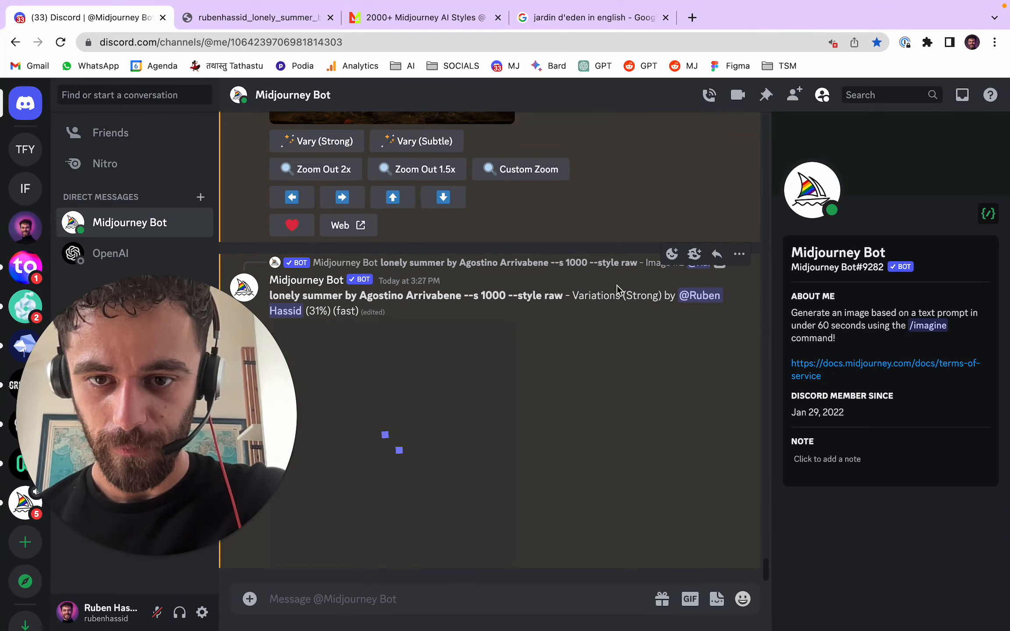
scroll(606, 370, "up", 8)
scroll(616, 373, "down", 8)
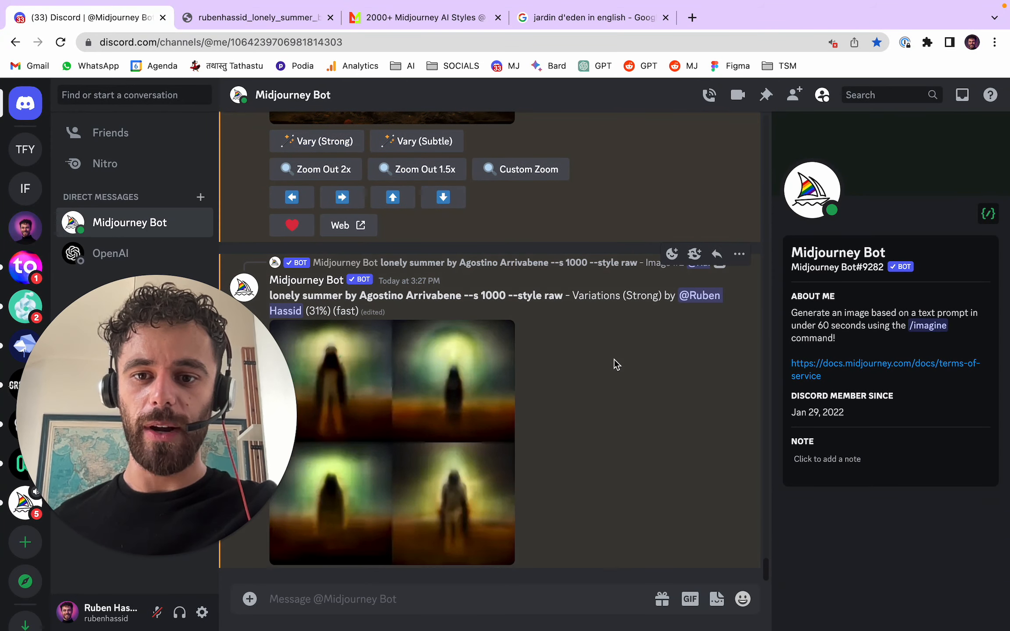
scroll(598, 333, "up", 10)
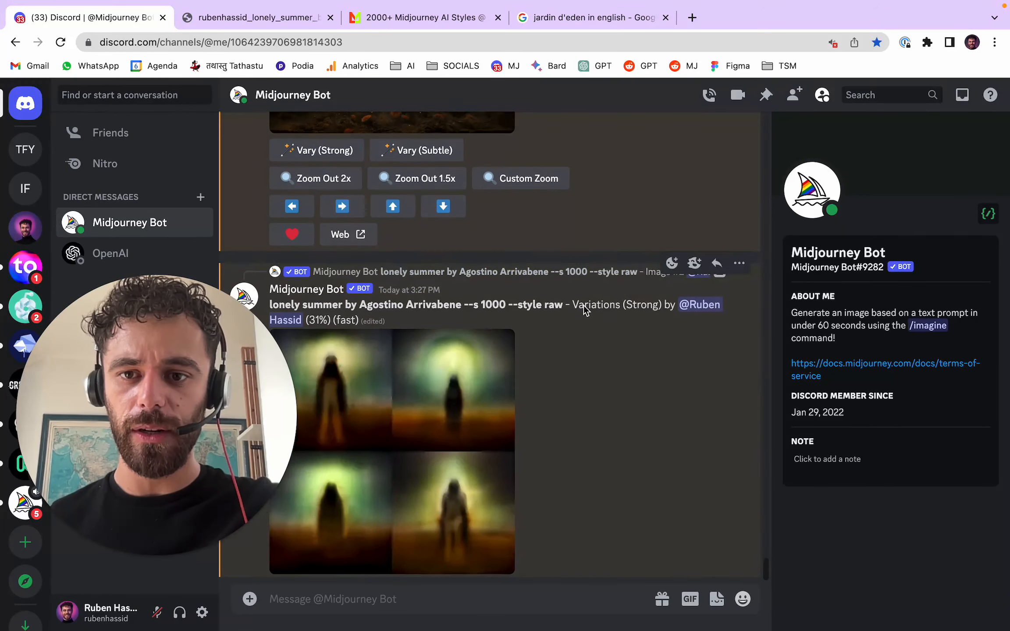
scroll(622, 333, "up", 15)
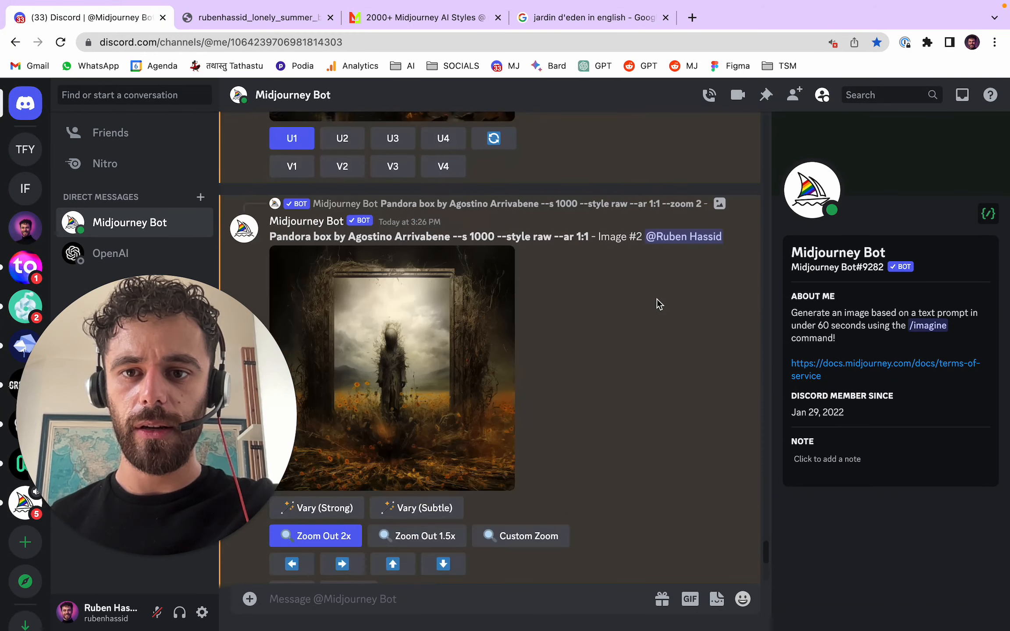
scroll(642, 306, "up", 10)
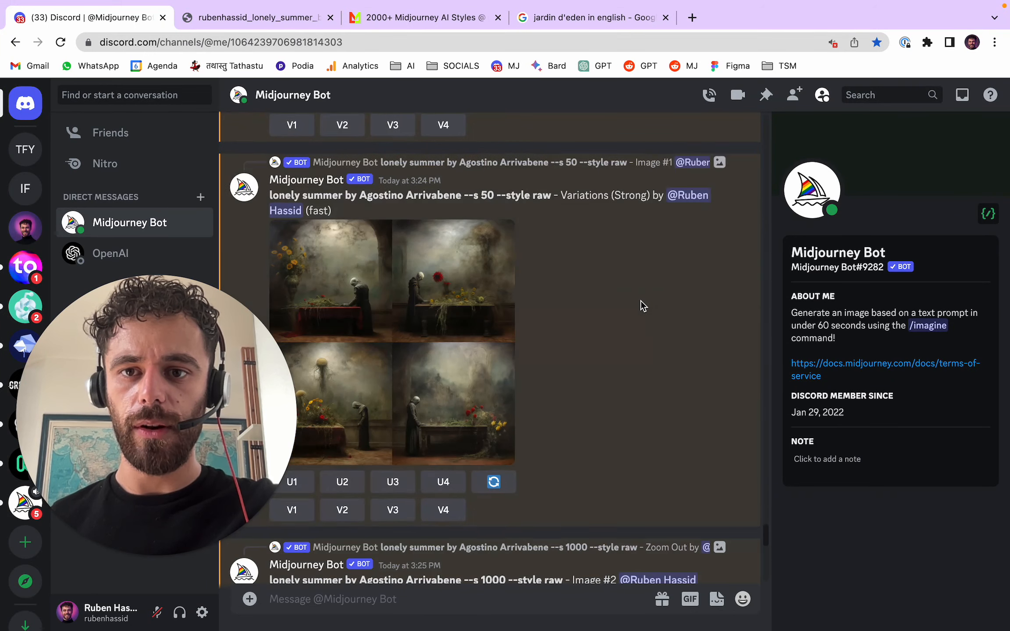
scroll(643, 306, "down", 15)
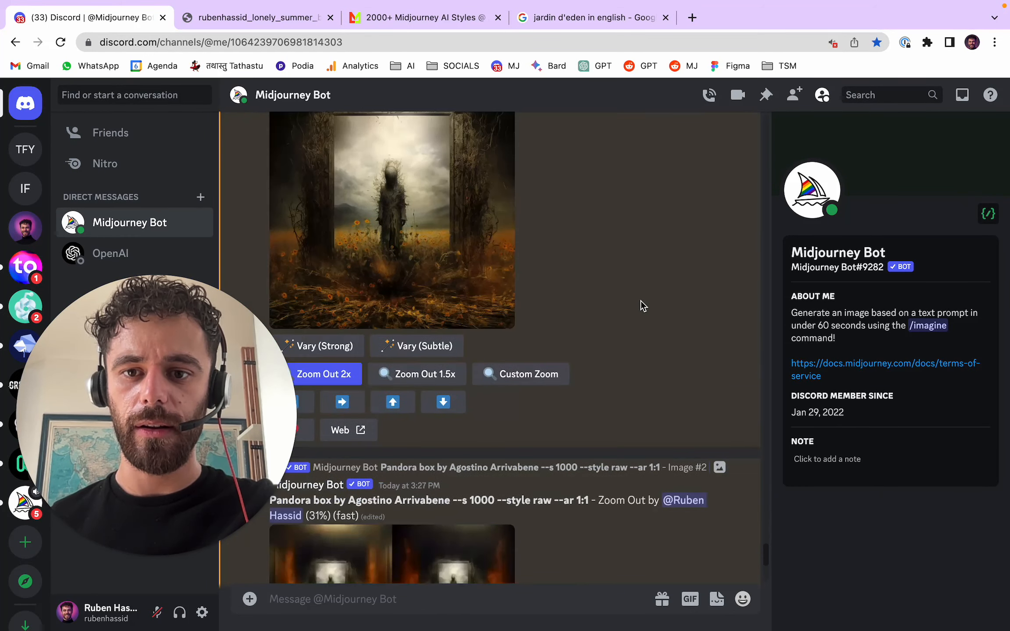
scroll(639, 301, "up", 5)
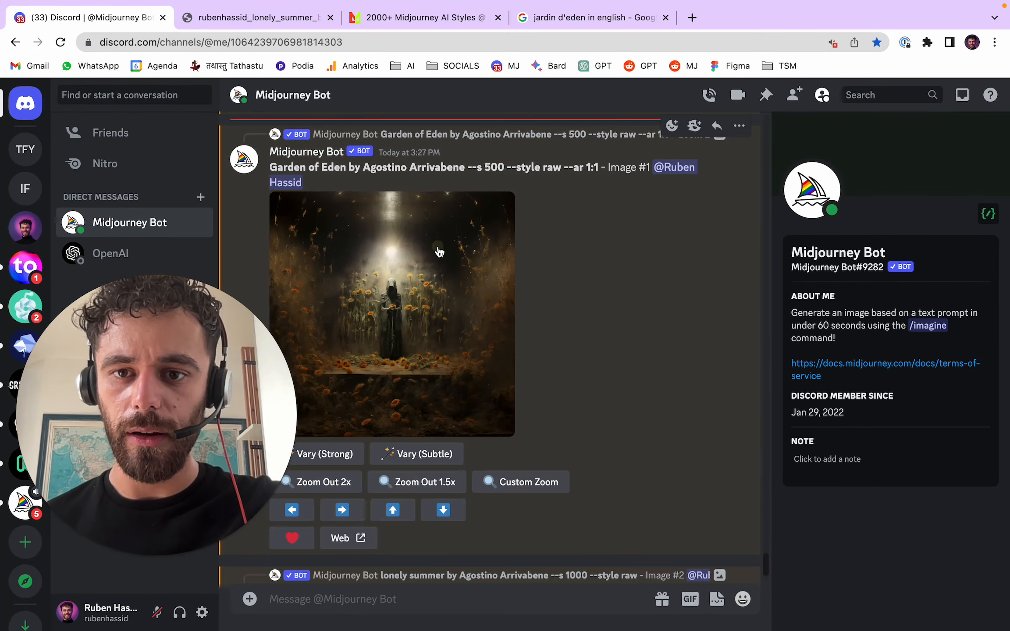
- Inspect the upscaled Garden of Eden image at full size in the browser, and generate strong variations of it
left_click(442, 250)
left_click(360, 547)
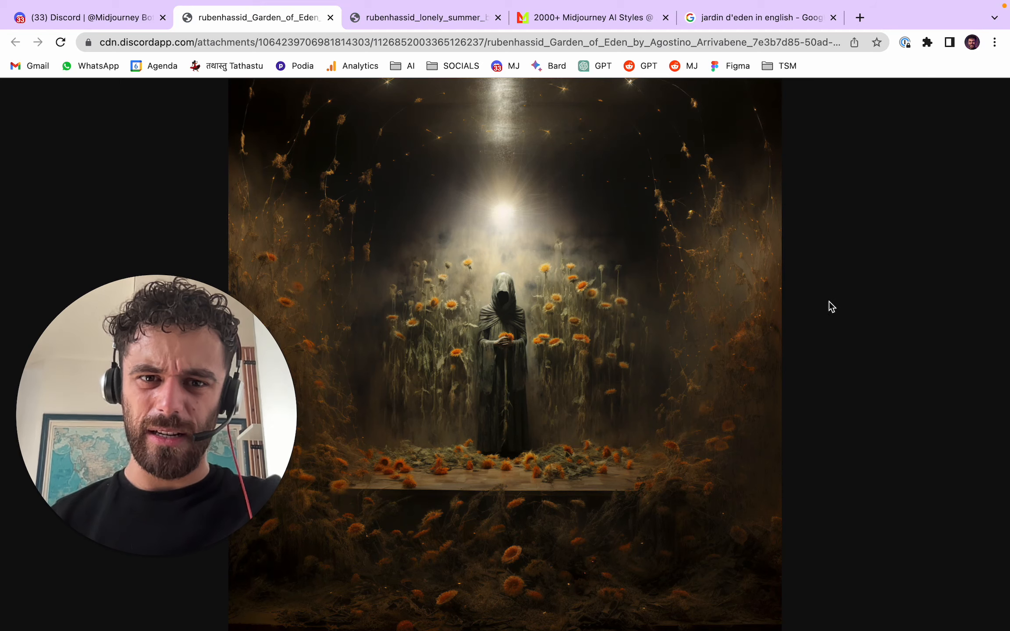
left_click(331, 18)
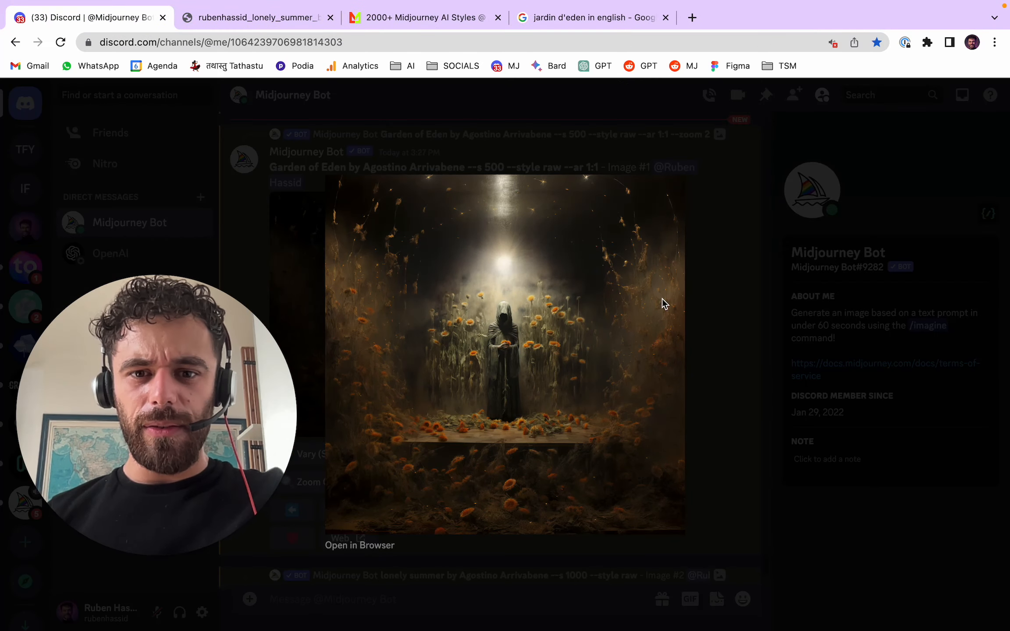
left_click(729, 302)
left_click(349, 454)
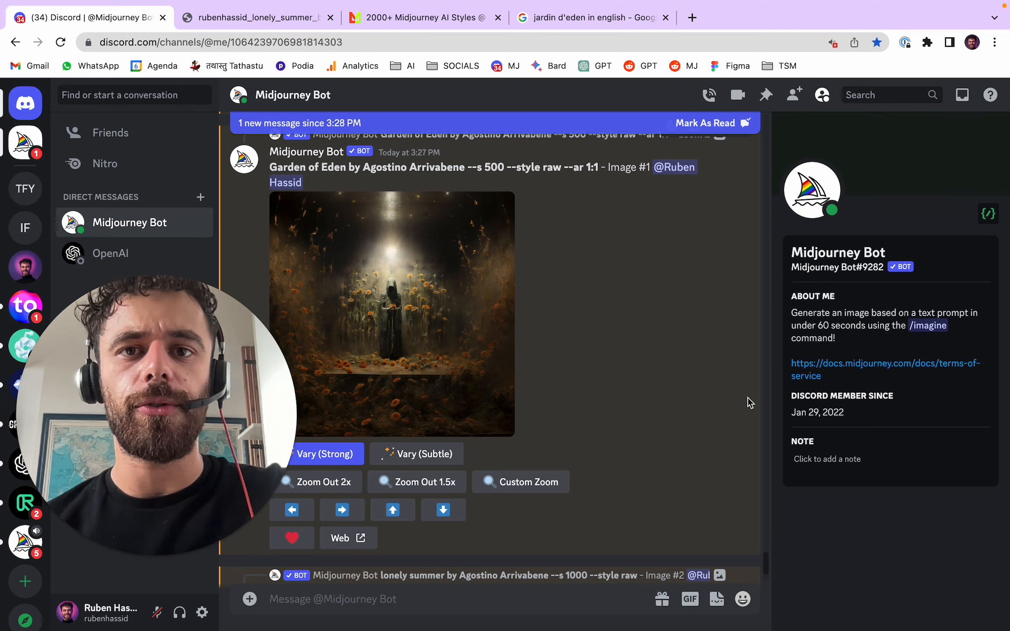
- Open the upscaled Pandora box image at full size in the browser and close the old lonely summer image tab
scroll(649, 371, "down", 10)
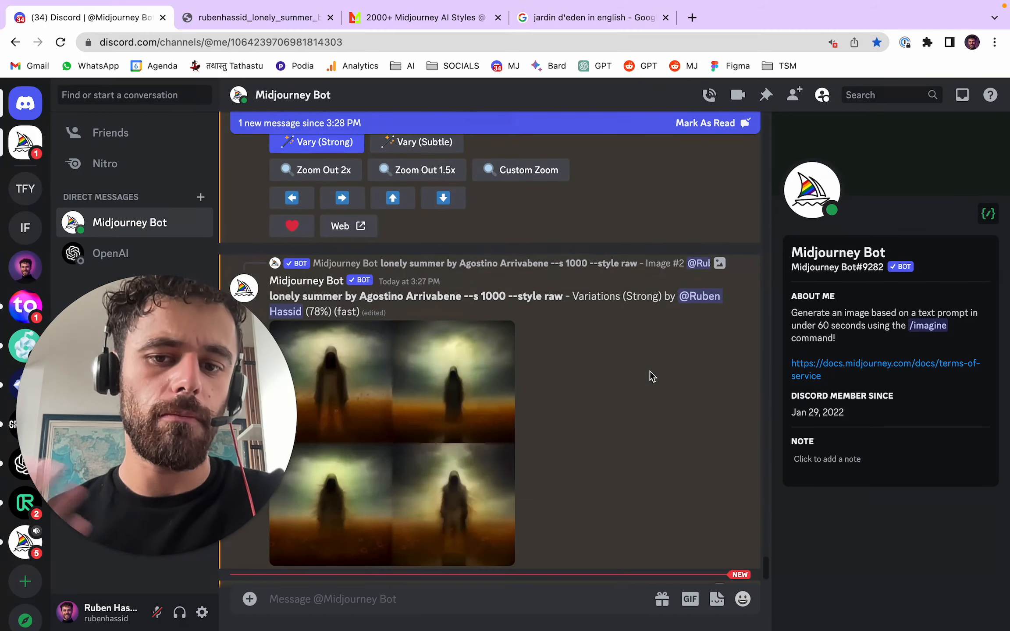
scroll(649, 371, "up", 20)
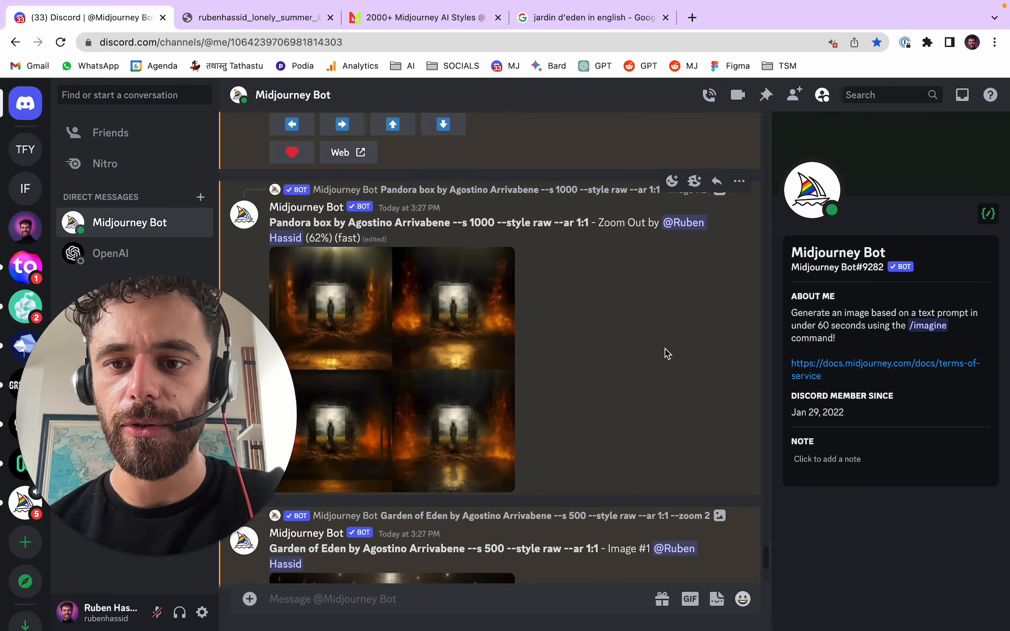
scroll(524, 346, "down", 5)
left_click(479, 297)
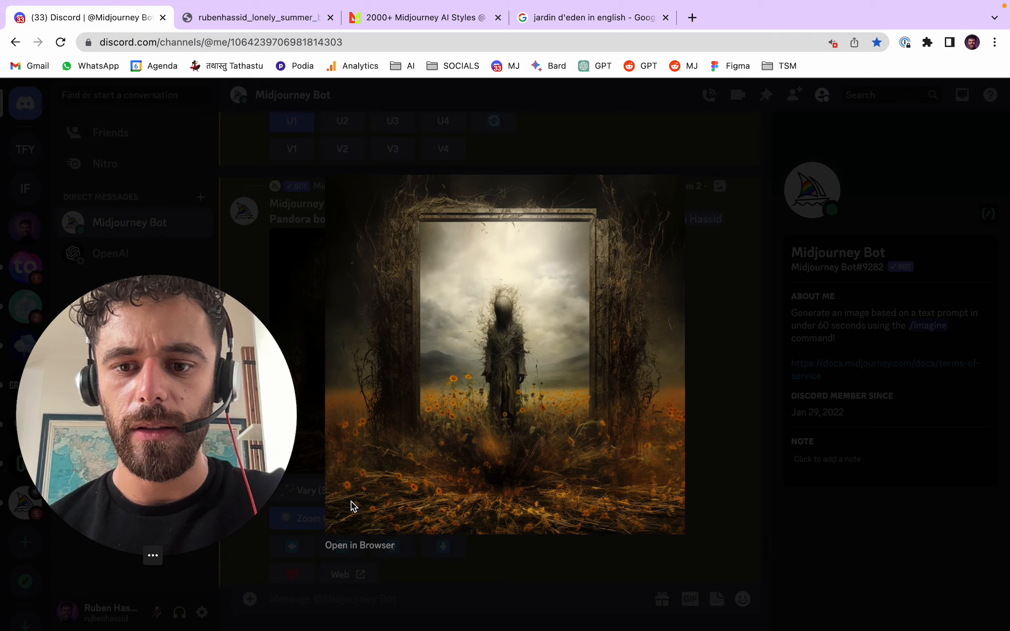
left_click(364, 548)
left_click(451, 13)
left_click(498, 18)
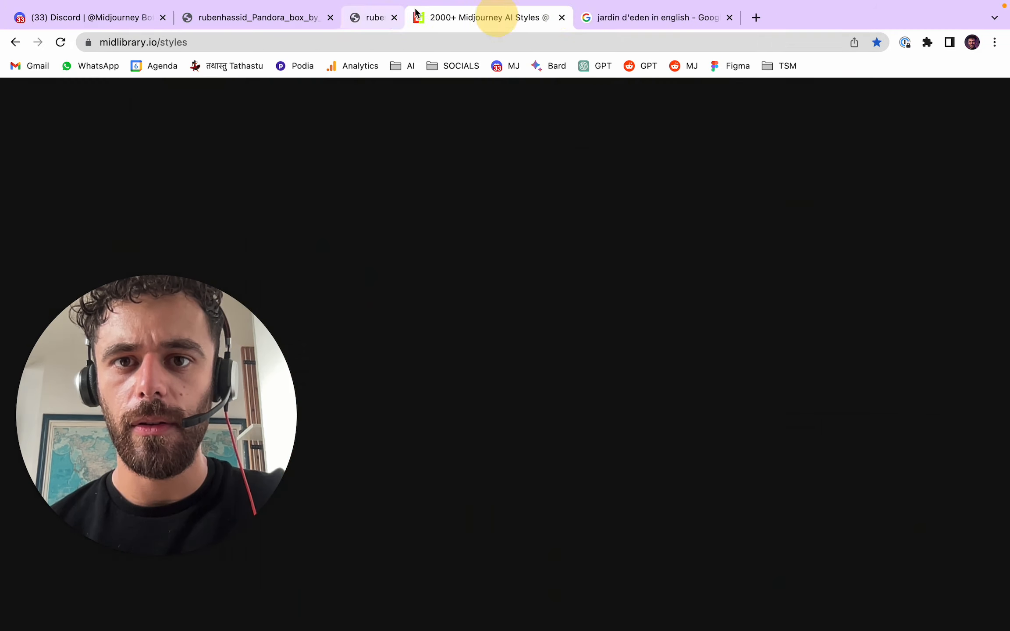
left_click(252, 18)
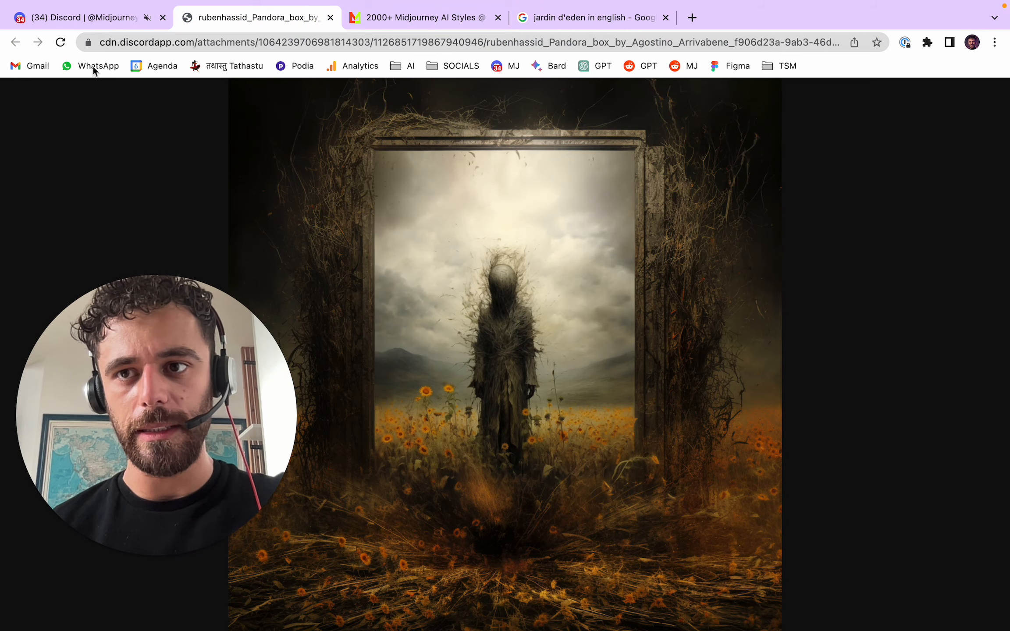
- Inspect the lonely summer strong variations at full size in the browser, magnifying the second image, and close the grid
left_click(83, 18)
left_click(731, 305)
scroll(677, 309, "down", 5)
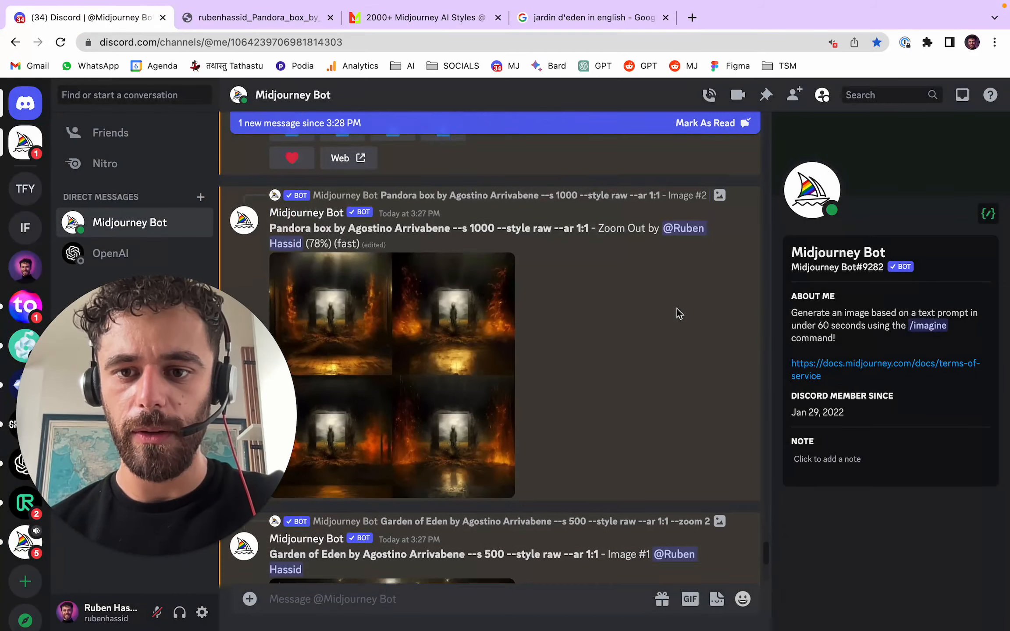
scroll(677, 309, "down", 15)
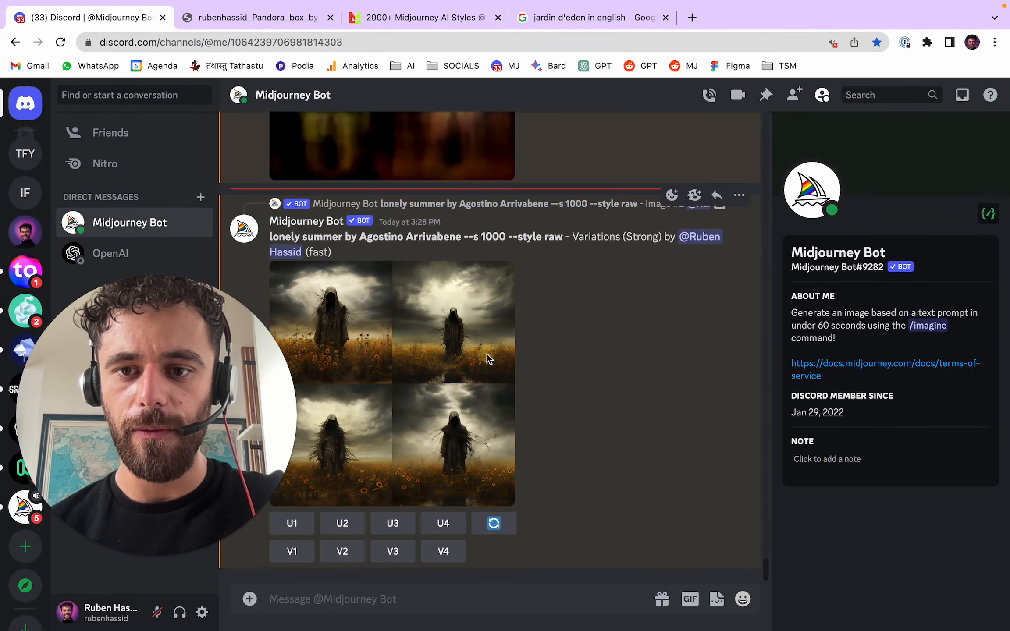
left_click(487, 353)
left_click(387, 545)
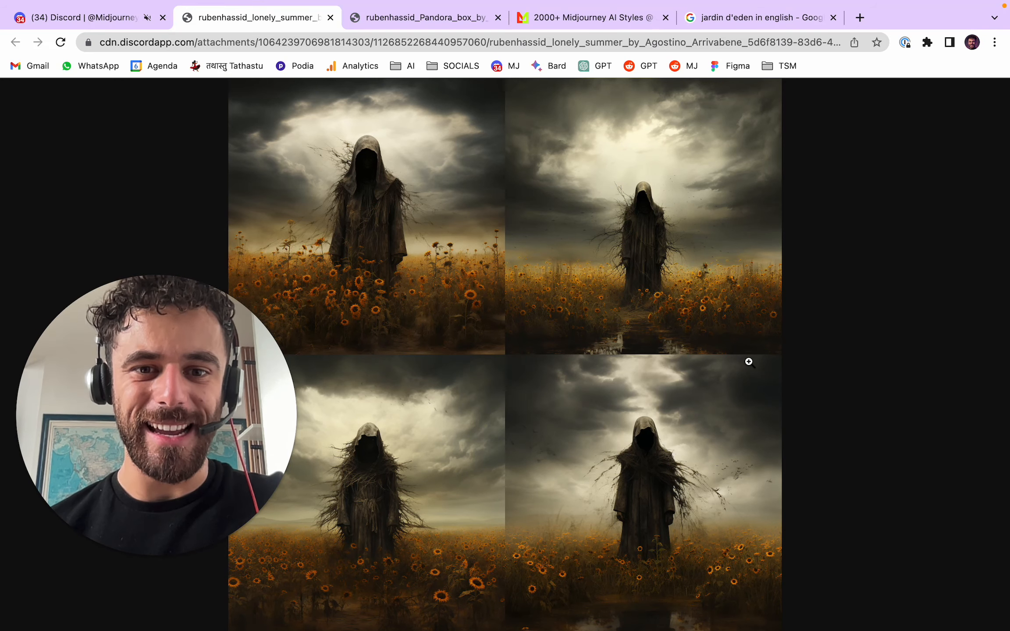
left_click(649, 302)
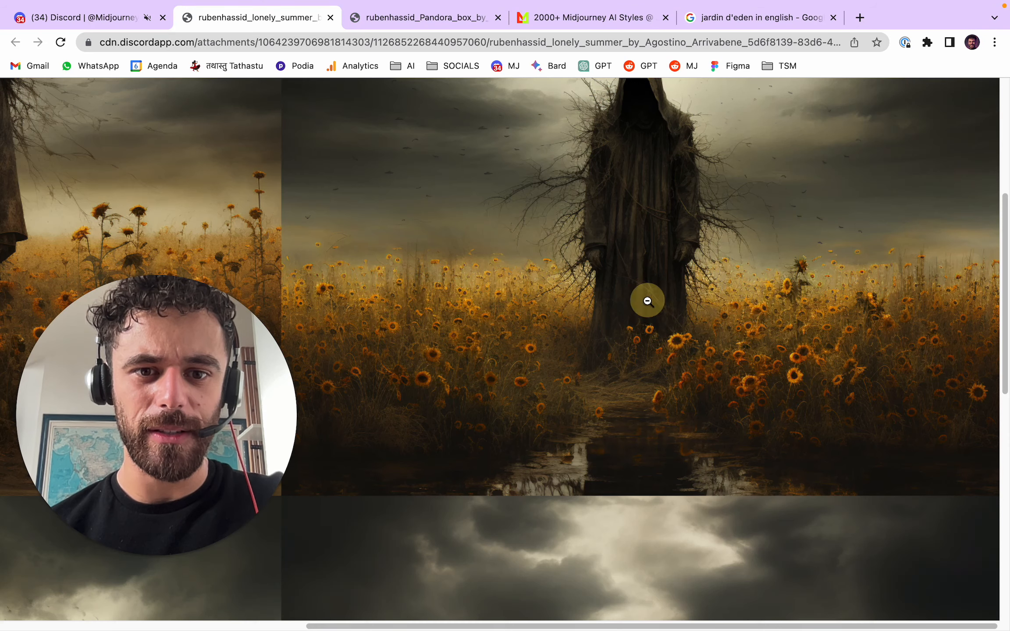
left_click(648, 446)
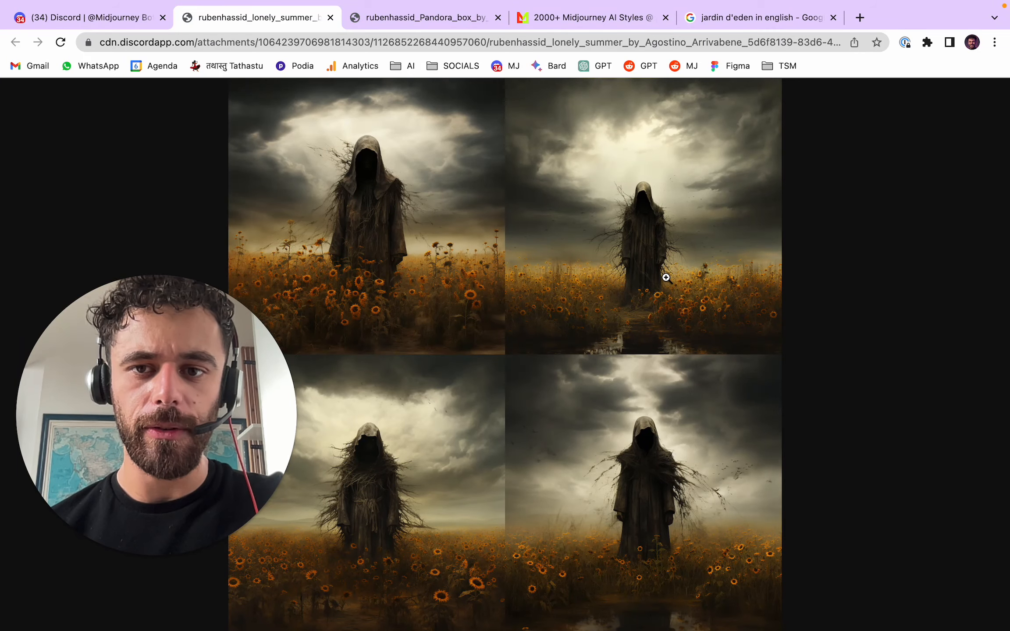
left_click(329, 18)
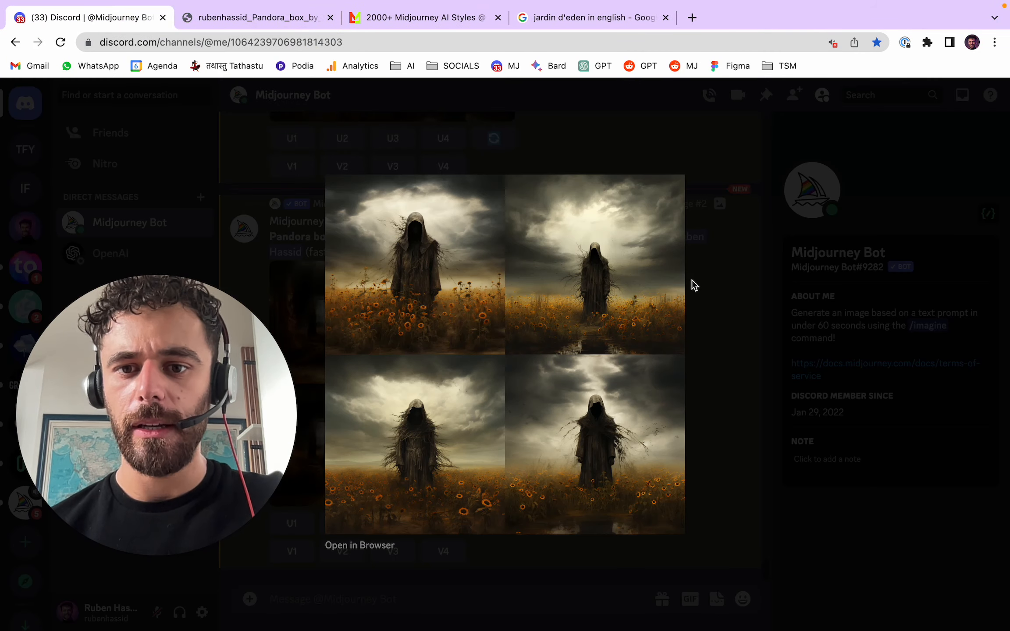
left_click(691, 307)
- Examine the Pandora box zoom-out grid at full size in the browser, magnifying the fourth image, and close its tab
left_click(506, 342)
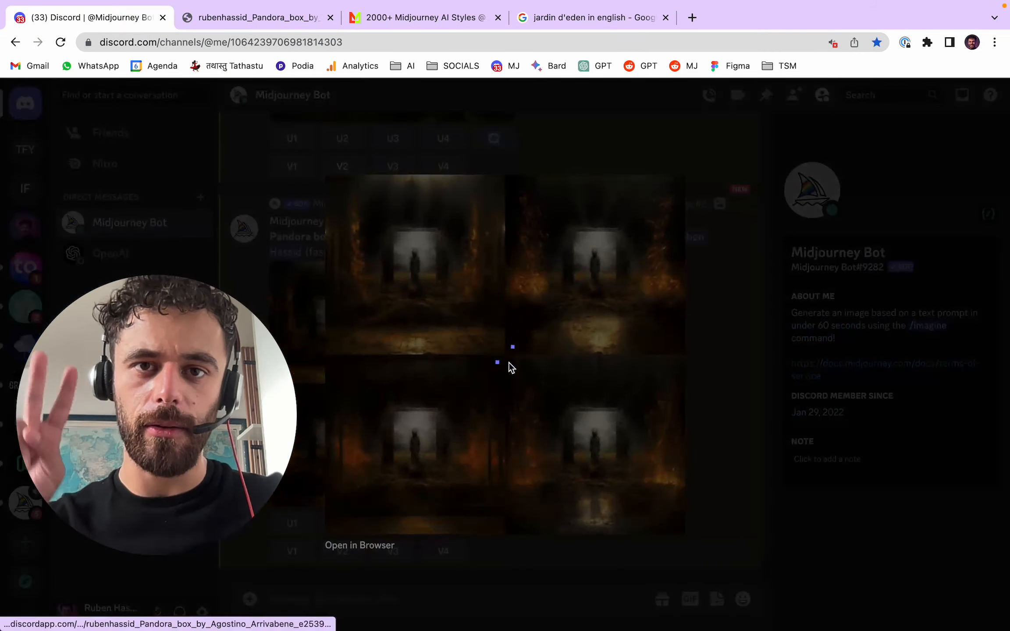
left_click(359, 545)
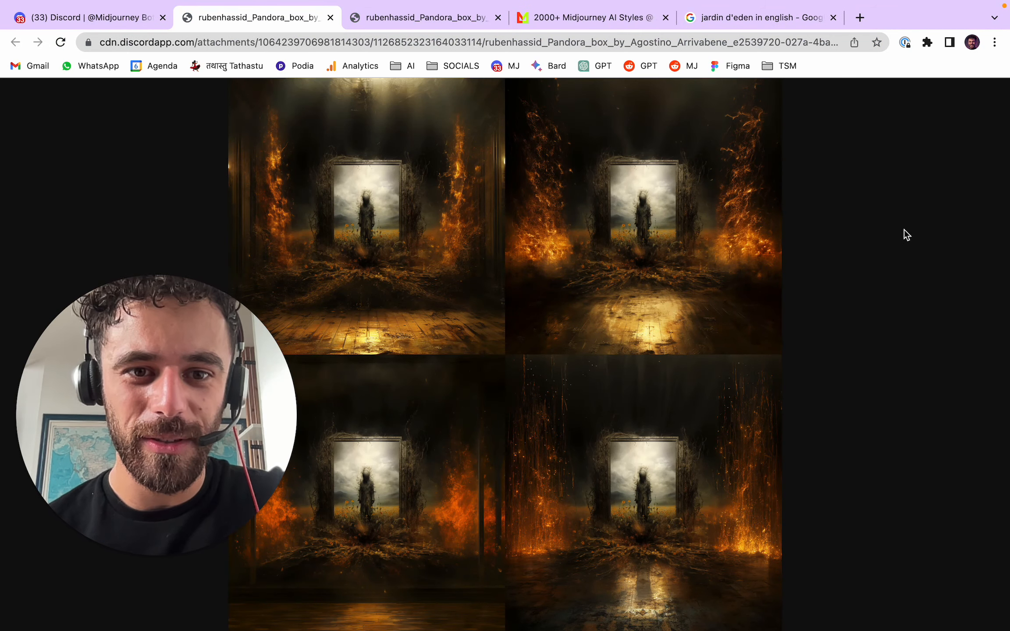
left_click(728, 469)
scroll(738, 447, "down", 2)
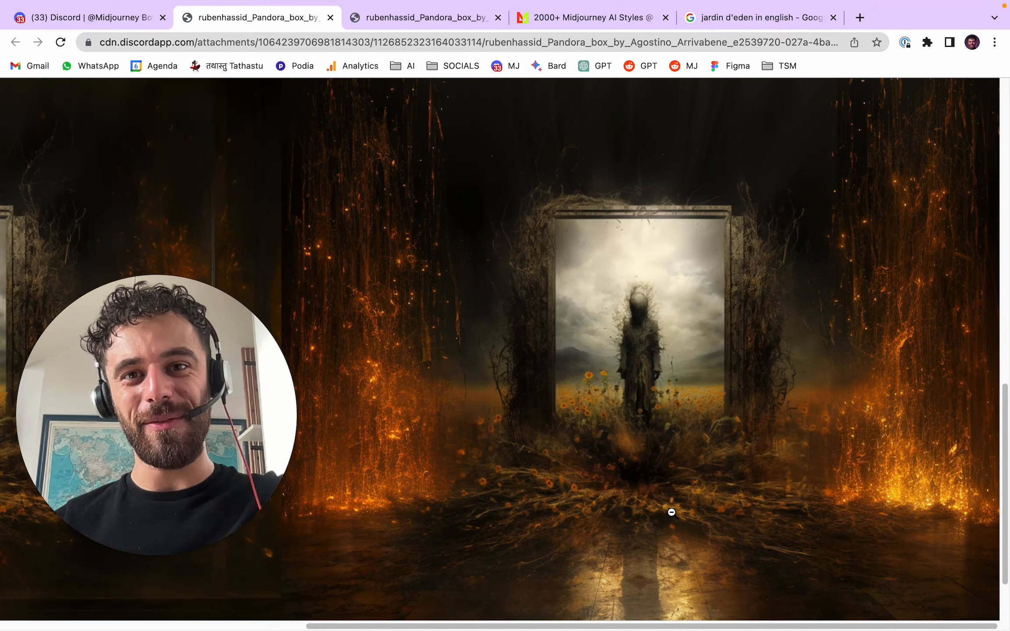
left_click(647, 353)
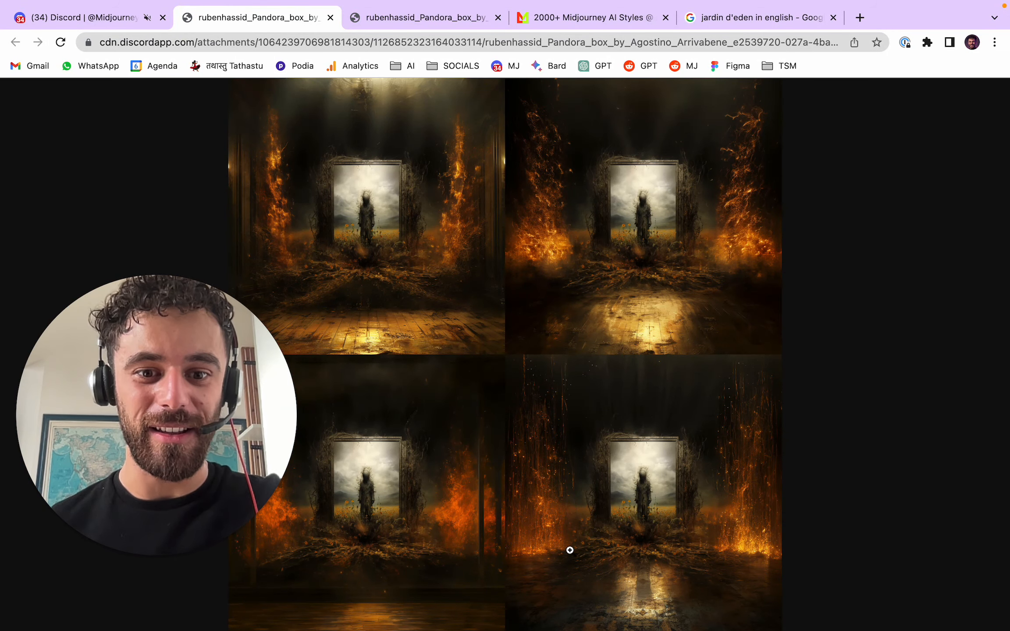
left_click(648, 537)
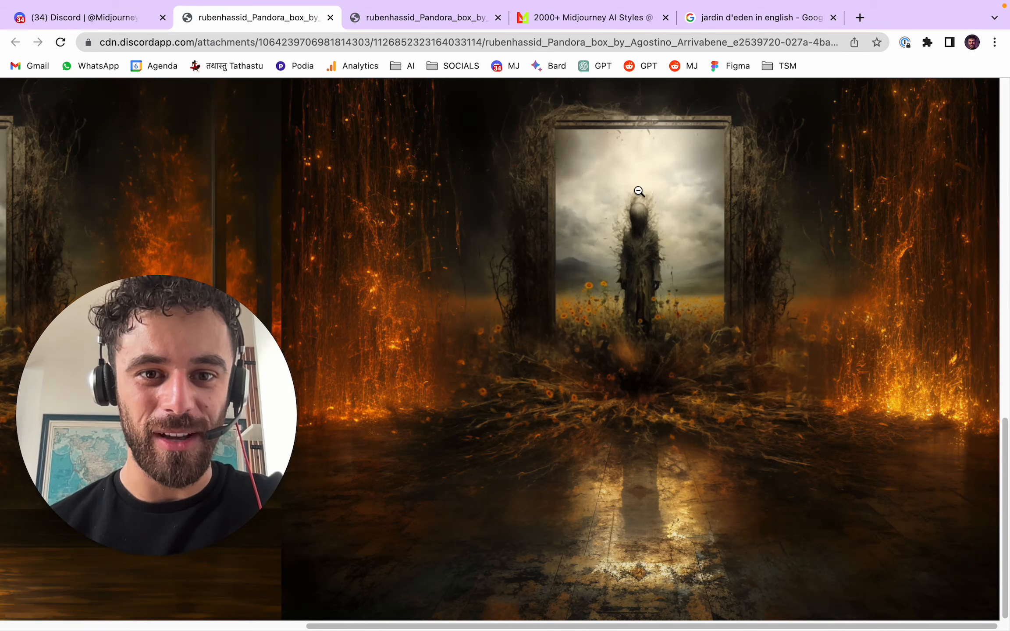
left_click(640, 495)
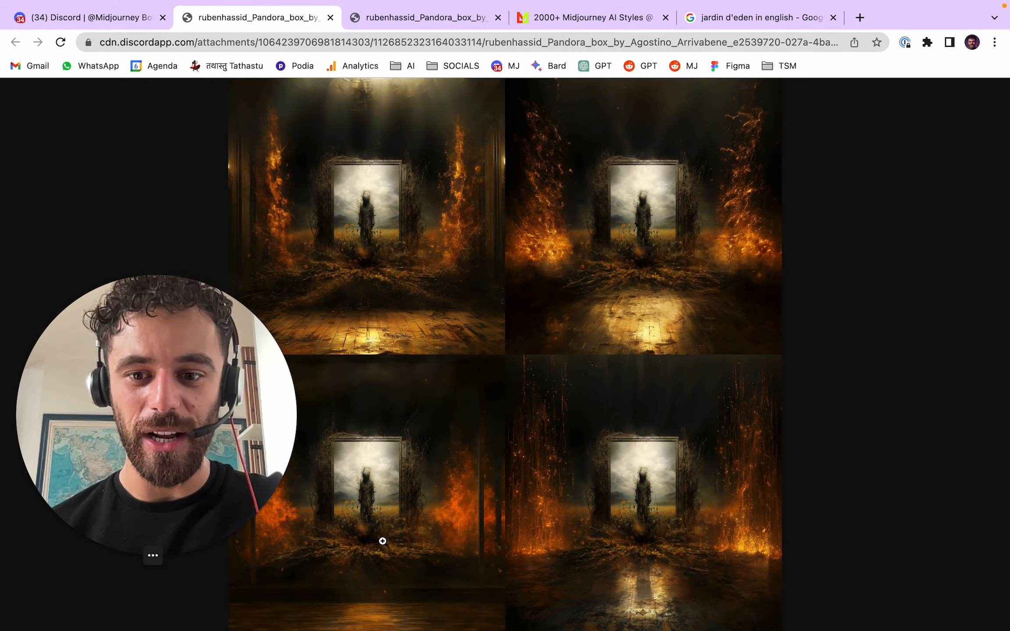
left_click(623, 528)
left_click(551, 341)
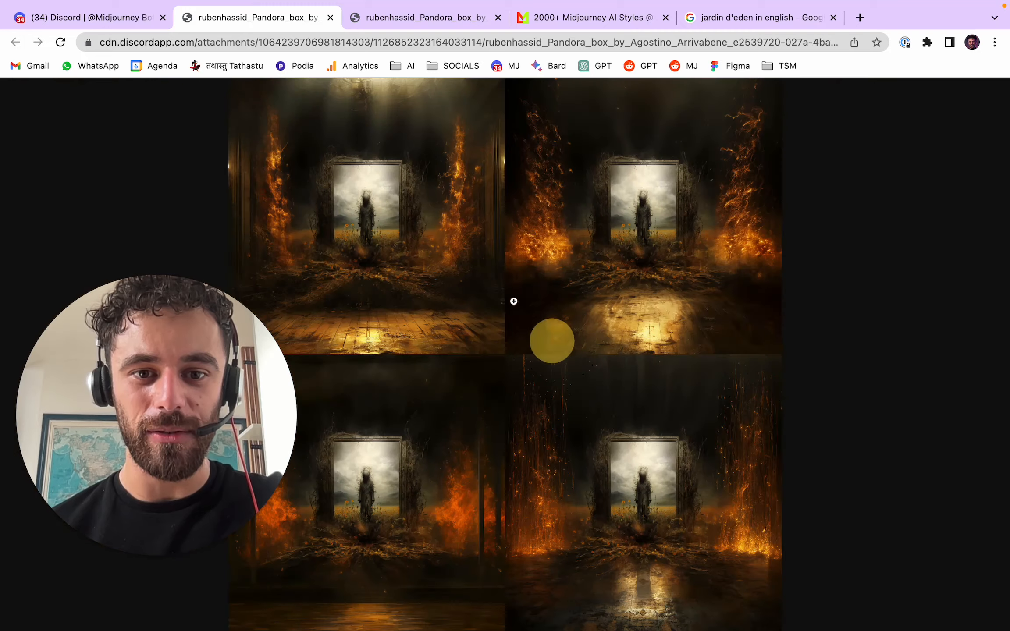
left_click(330, 17)
- Upscale the fourth image of the Pandora box zoom-out grid
left_click(712, 338)
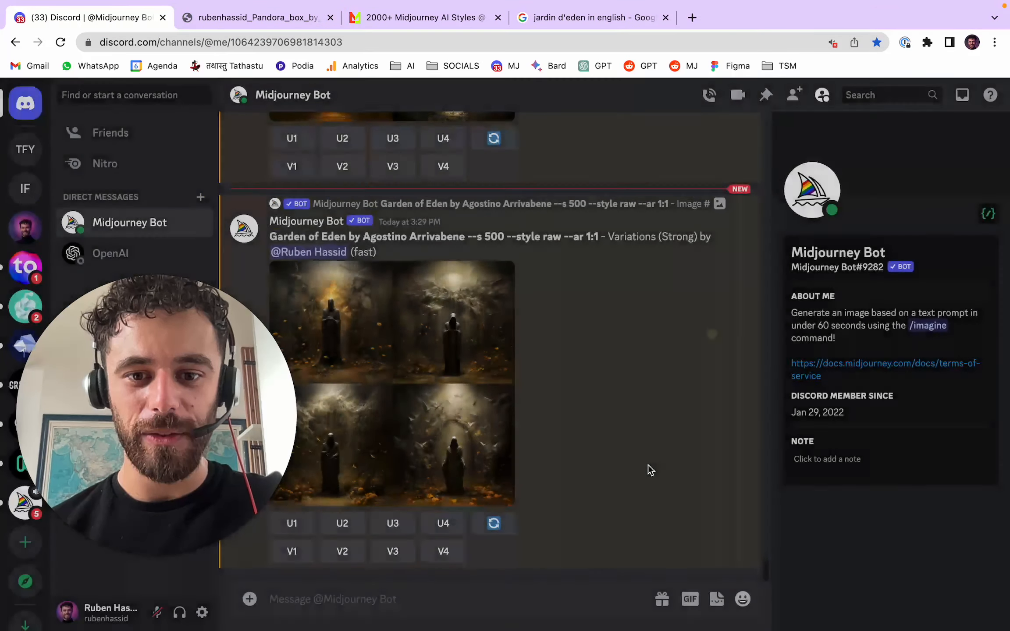
scroll(593, 328, "up", 5)
left_click(442, 340)
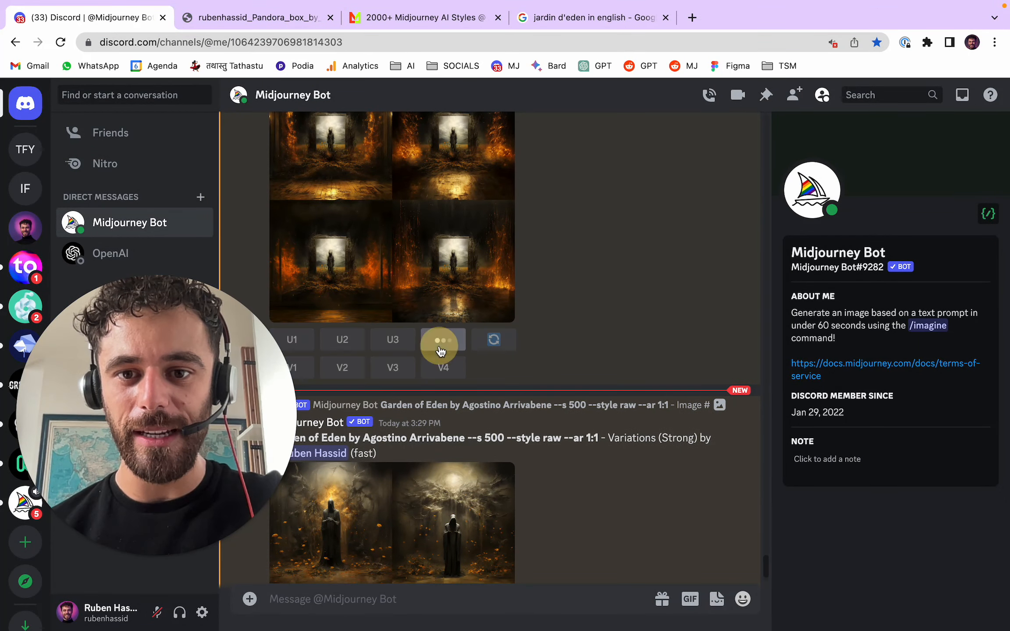
- Inspect the Garden of Eden strong variations grid at full size in the browser and close it
scroll(570, 359, "down", 5)
left_click(453, 340)
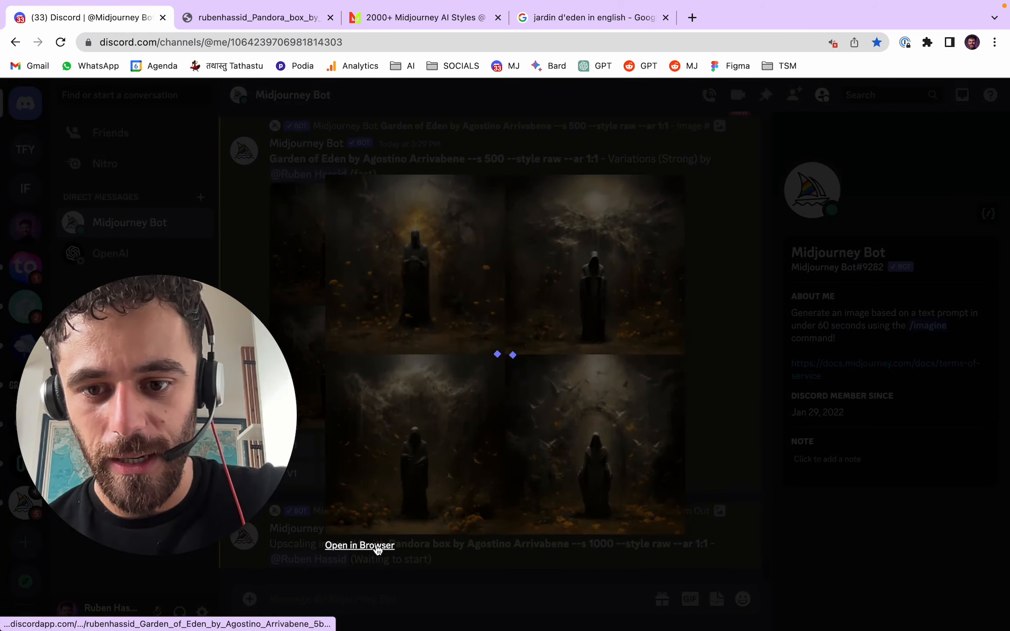
left_click(376, 546)
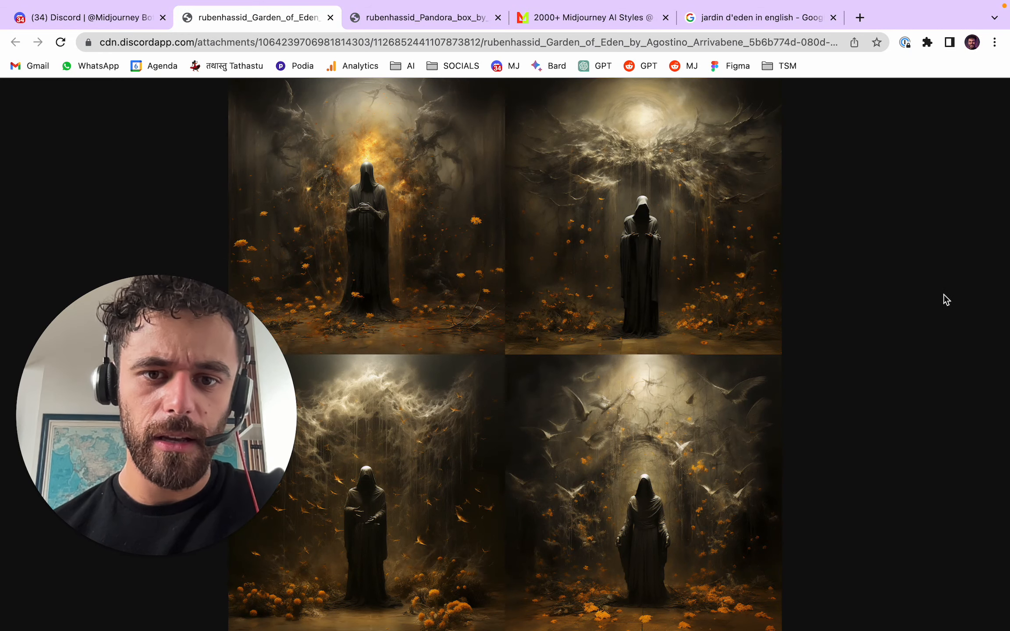
left_click(330, 18)
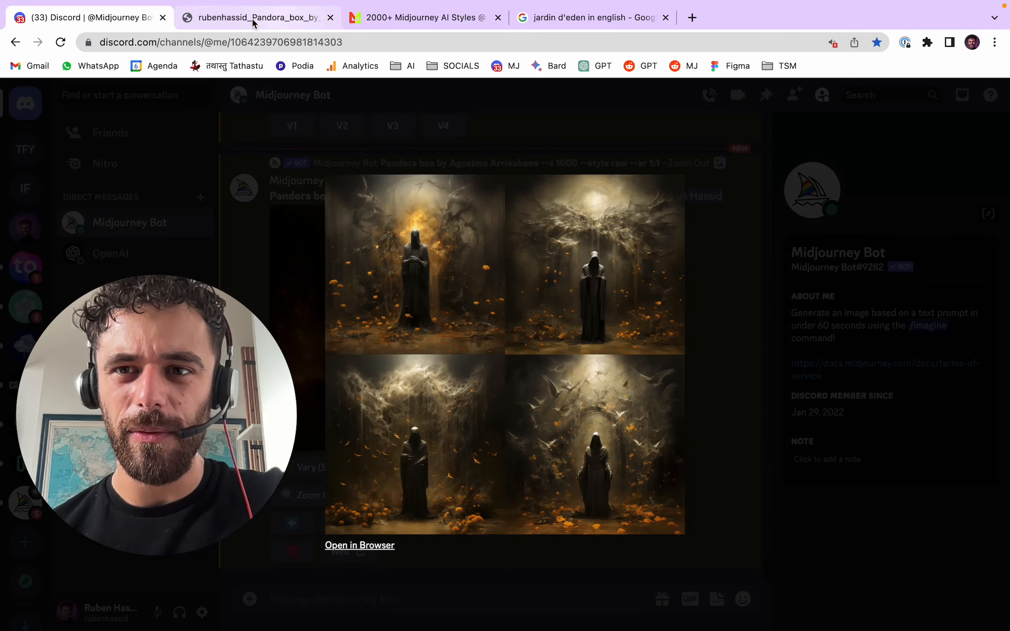
left_click(281, 211)
- Open the newly upscaled Pandora box zoom out in the browser and compare it repeatedly with the earlier Pandora box image
left_click(394, 311)
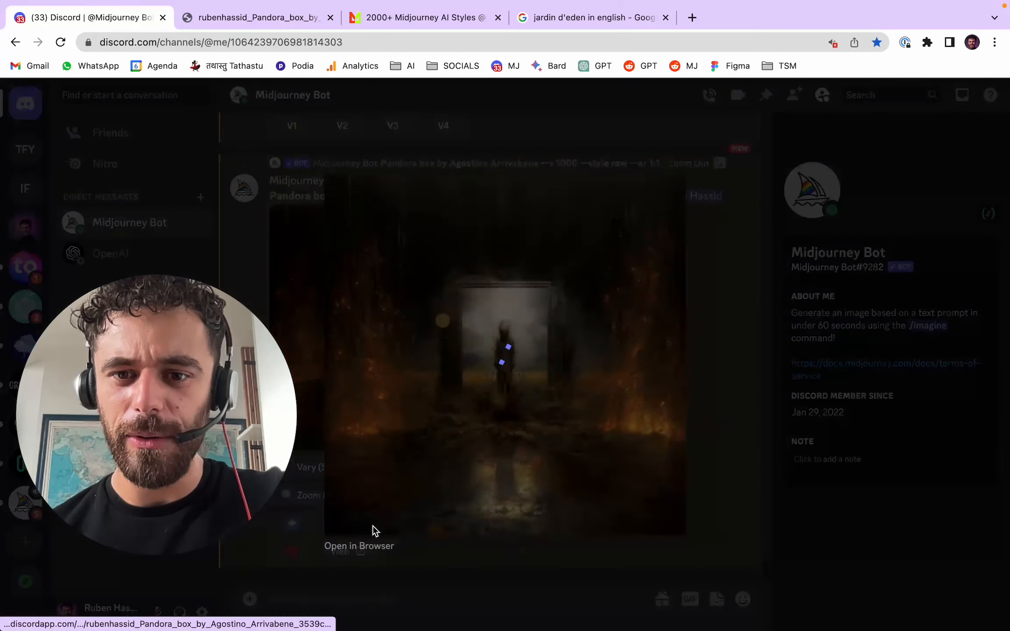
left_click(359, 546)
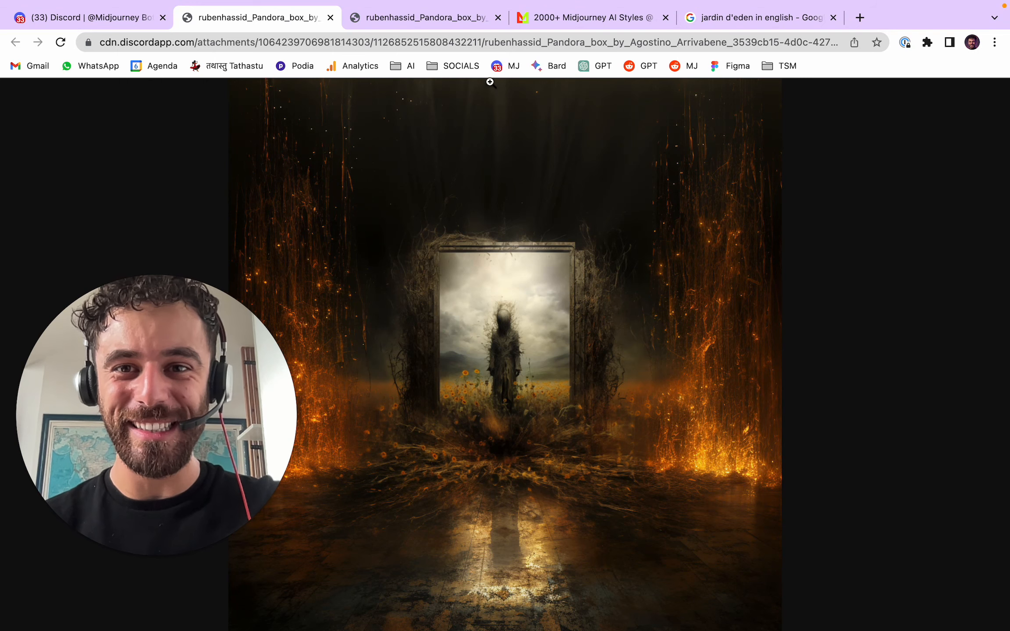
left_click(456, 19)
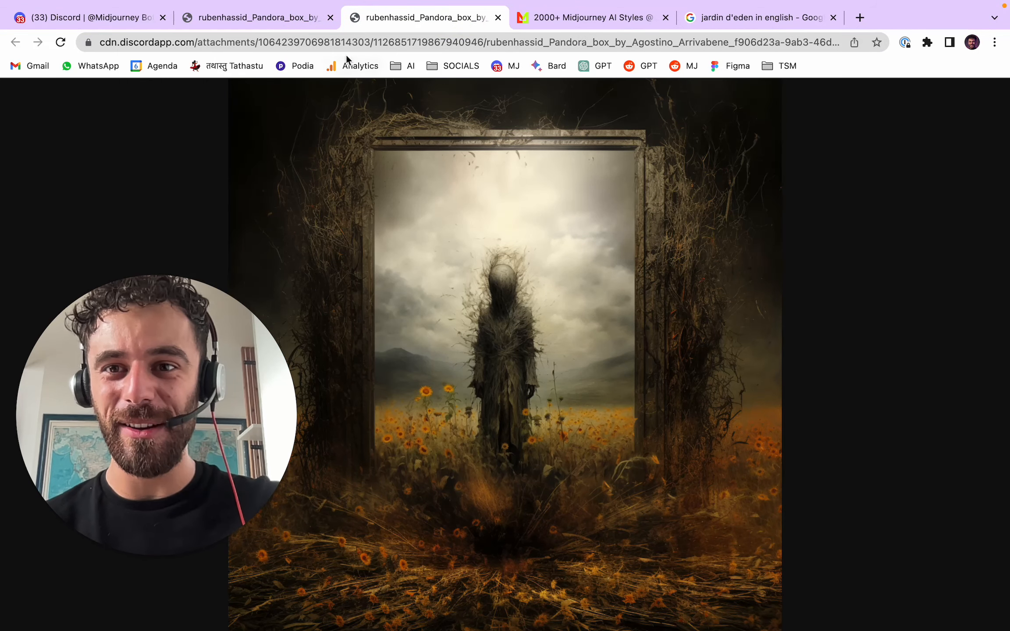
left_click(292, 19)
left_click(381, 21)
left_click(292, 18)
left_click(398, 13)
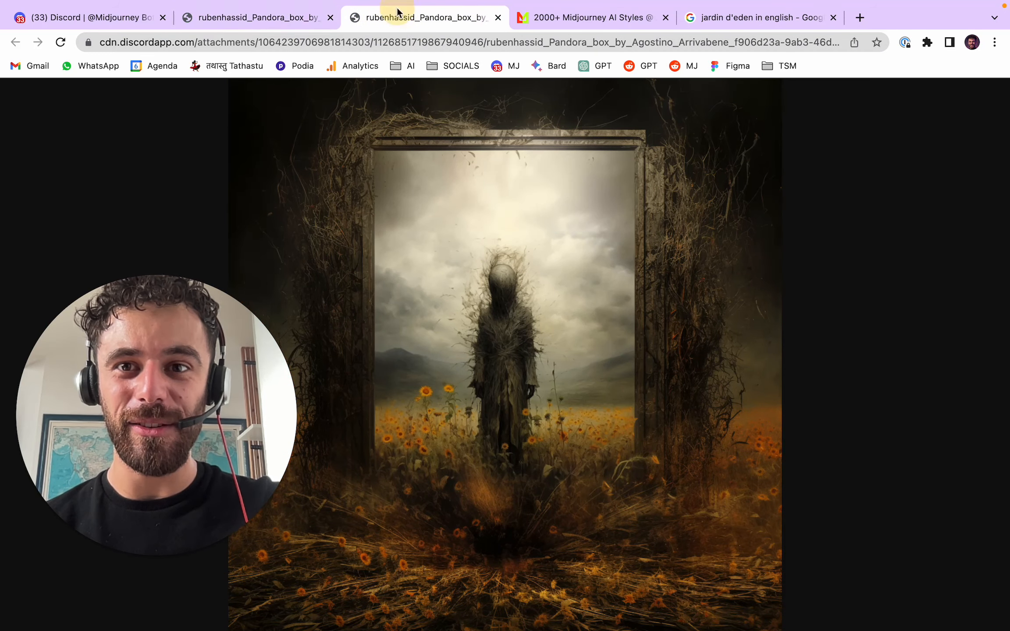
left_click(285, 17)
left_click(428, 18)
left_click(271, 20)
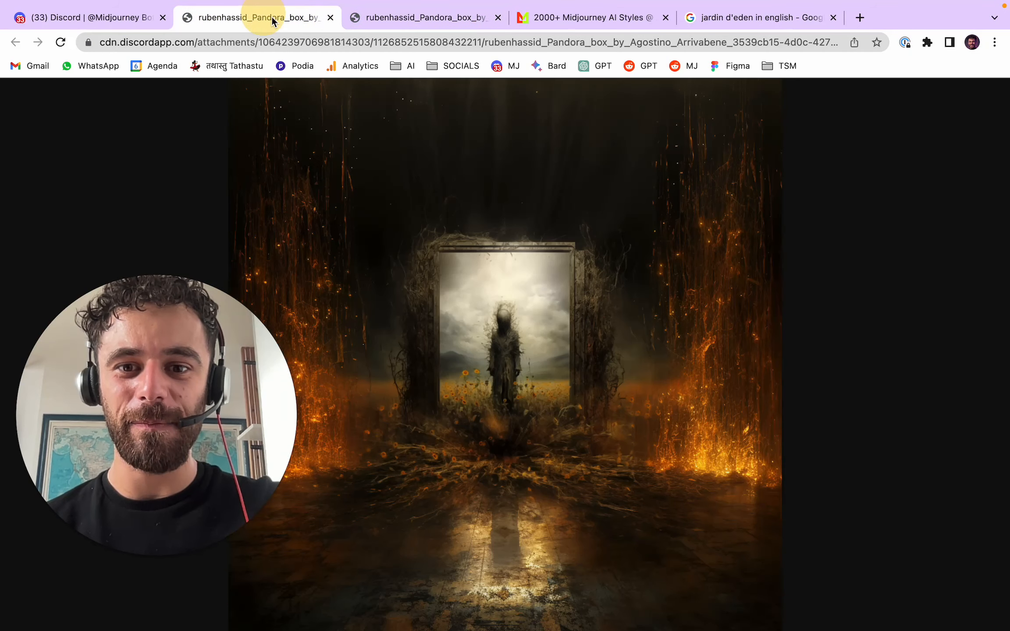
- Place the earlier Pandora box image before its zoom out, and open the lonely summer image of the hooded figure among hanging flowers in the browser
left_click_drag(405, 18, 254, 17)
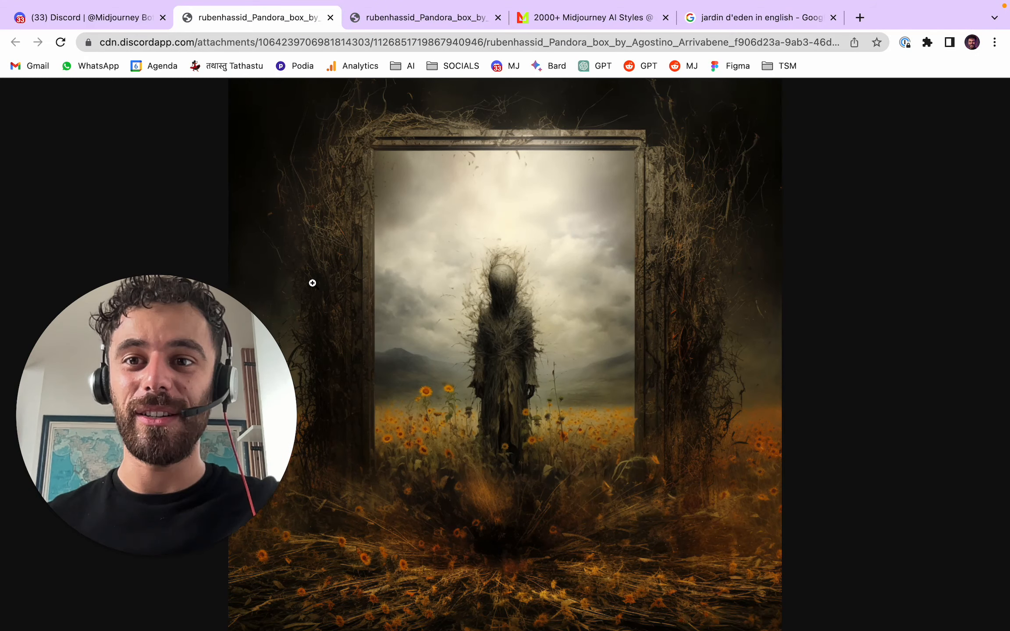
left_click(112, 25)
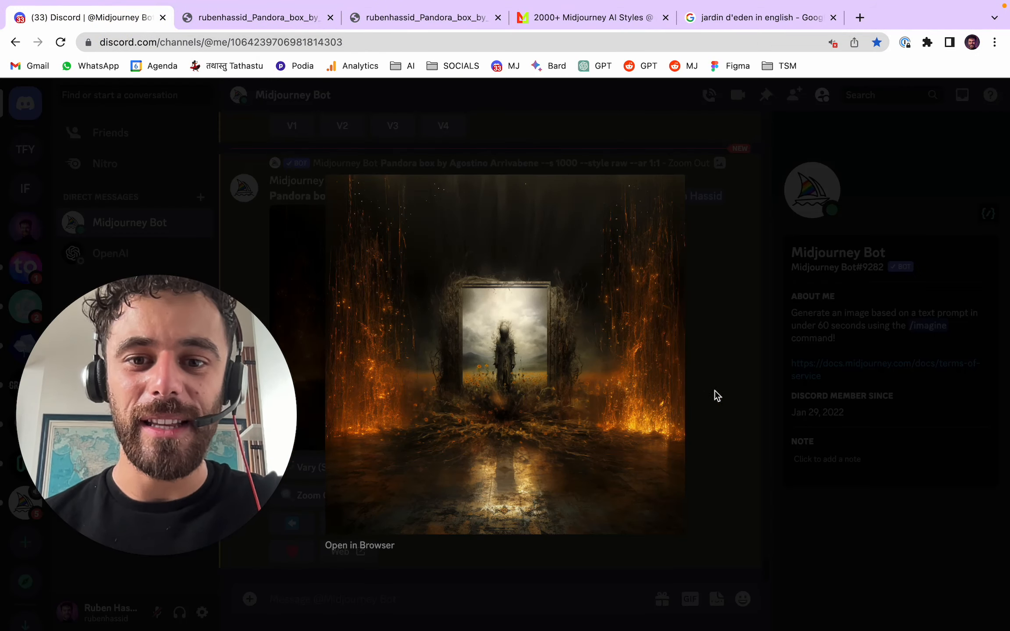
left_click(714, 390)
scroll(659, 355, "up", 5)
scroll(659, 355, "up", 10)
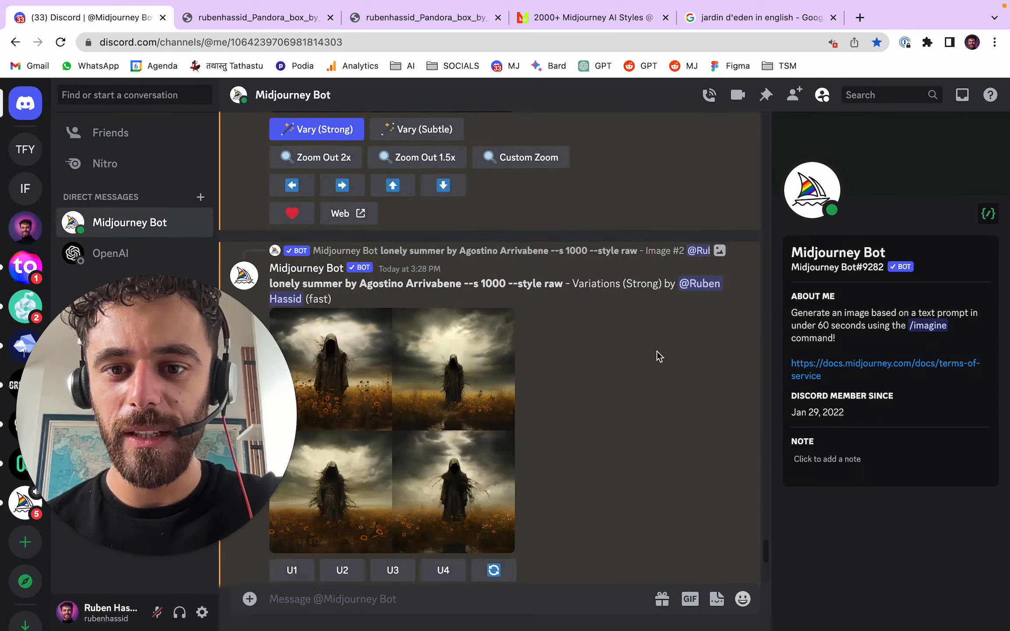
scroll(656, 351, "up", 10)
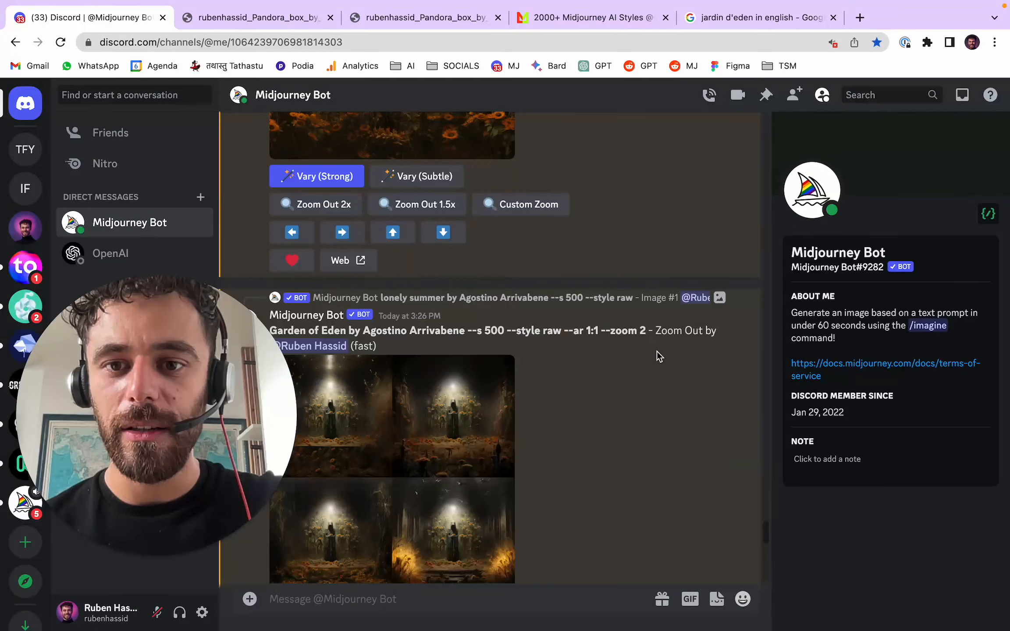
scroll(656, 350, "up", 10)
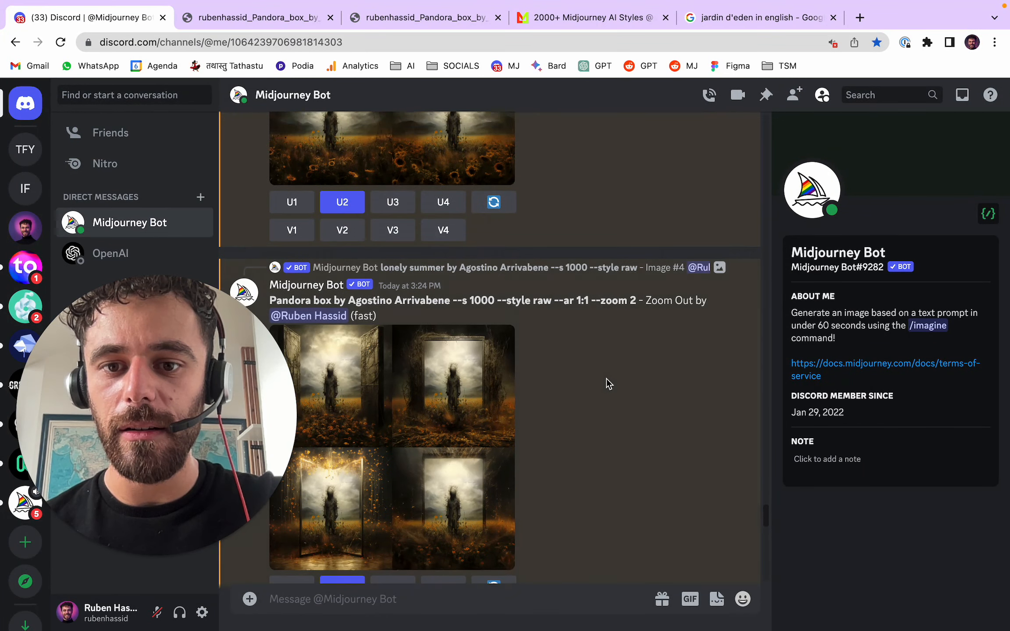
left_click(428, 351)
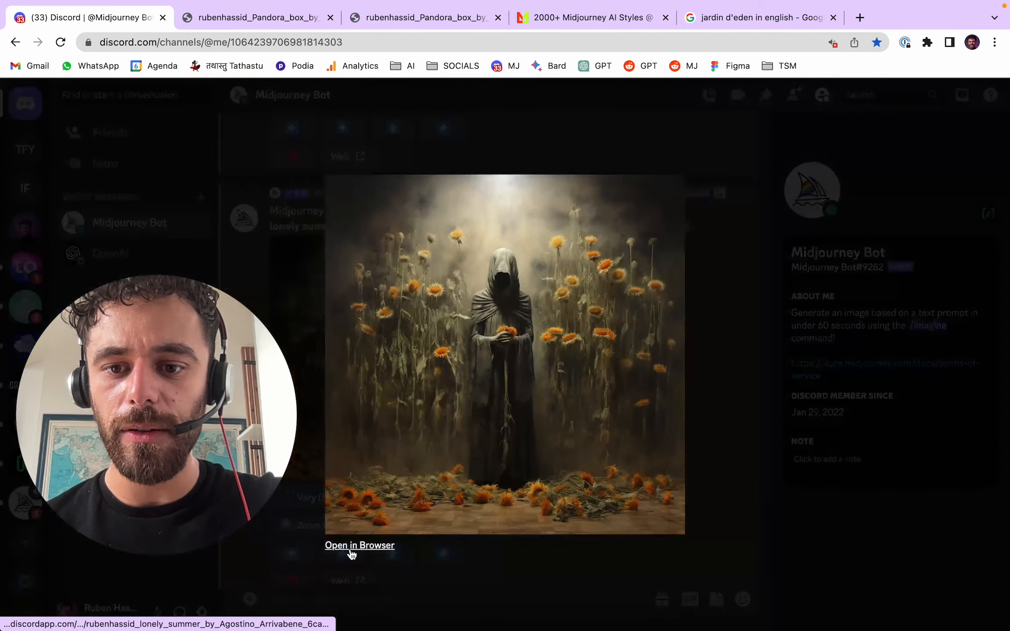
left_click(366, 544)
- Compare the hooded-figure lonely summer image with the two Pandora box images at full size
left_click(398, 19)
left_click(517, 18)
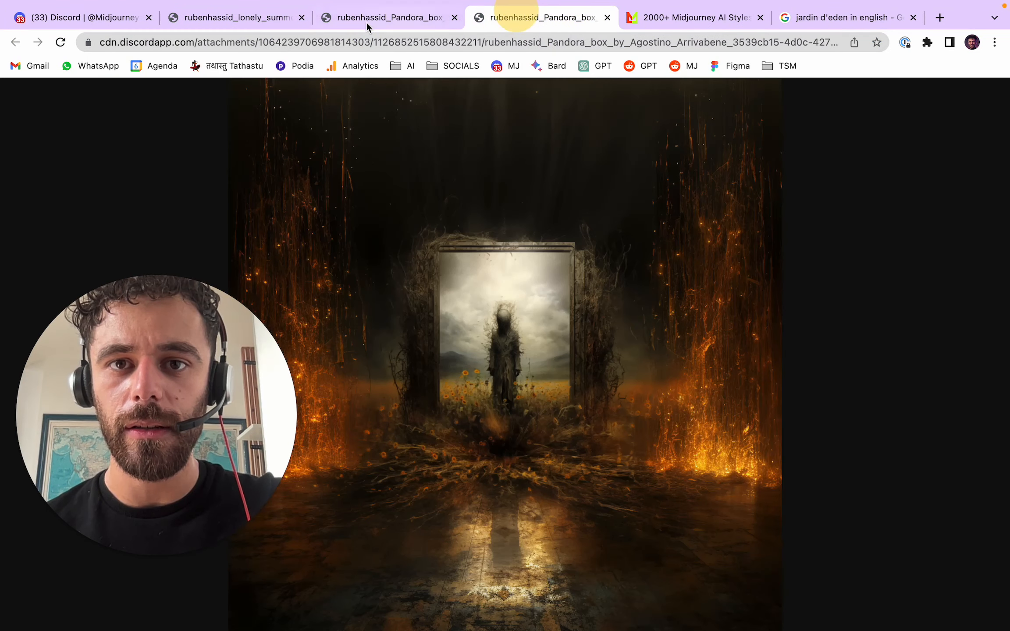
left_click(250, 17)
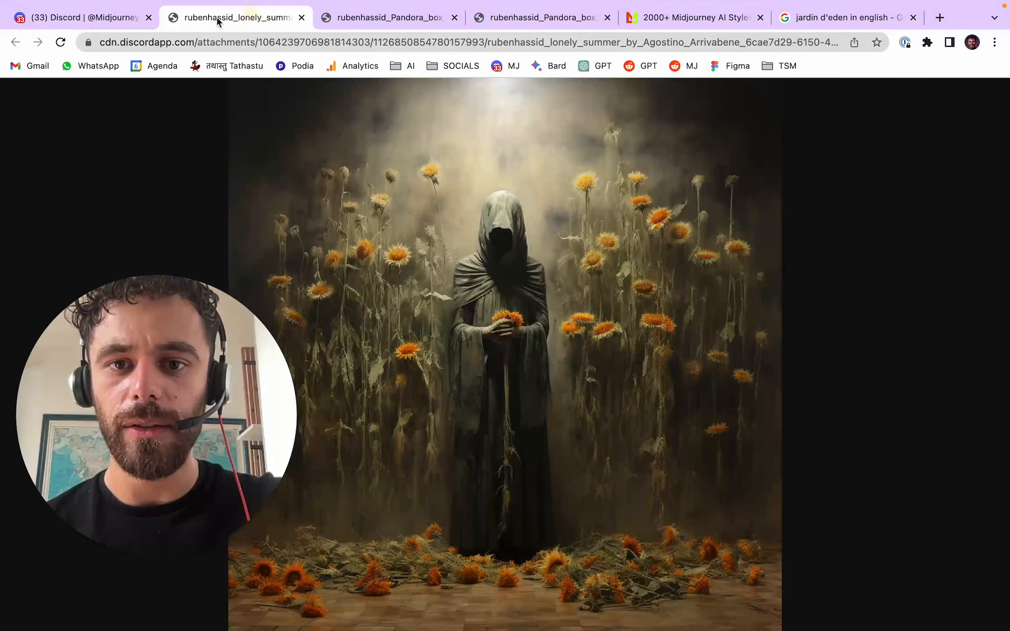
- Open the lonely summer image of the figure beside the flower-covered table in the browser and compare it with both Pandora box images
left_click(107, 19)
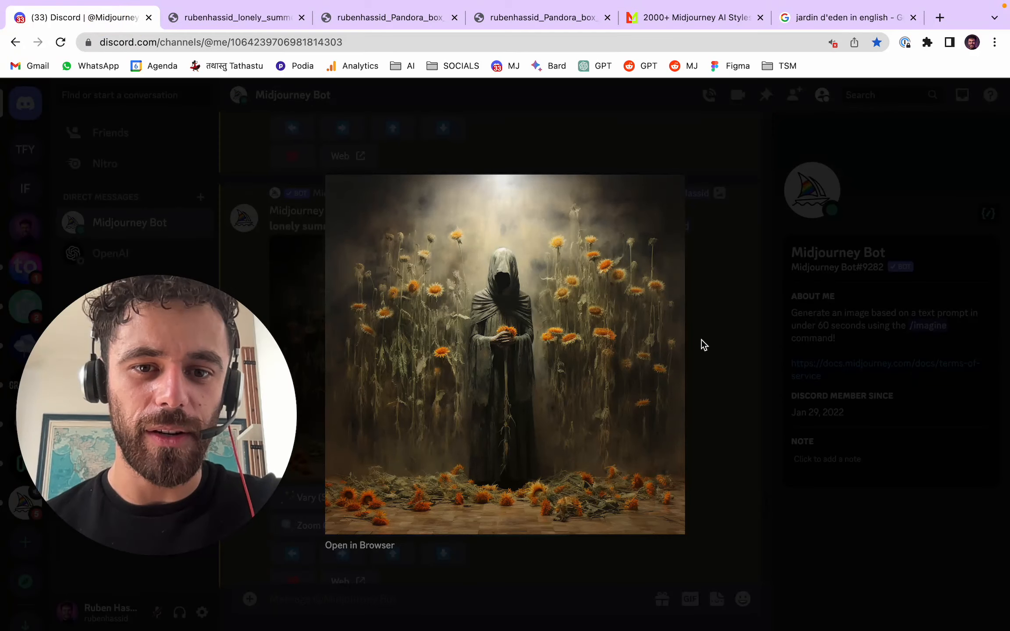
left_click(701, 343)
scroll(631, 399, "down", 5)
left_click(490, 416)
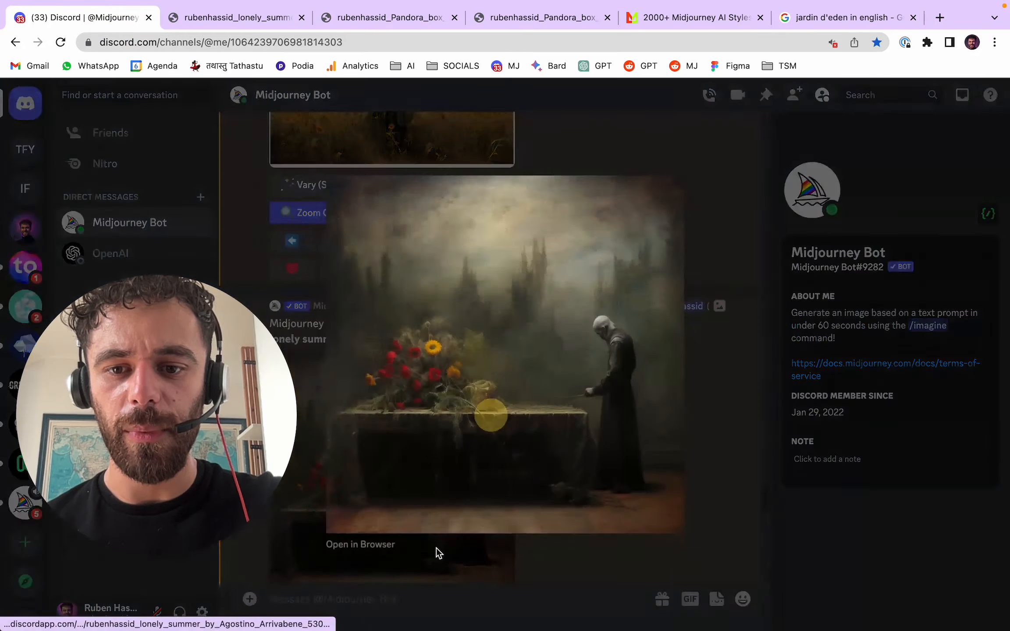
left_click(364, 546)
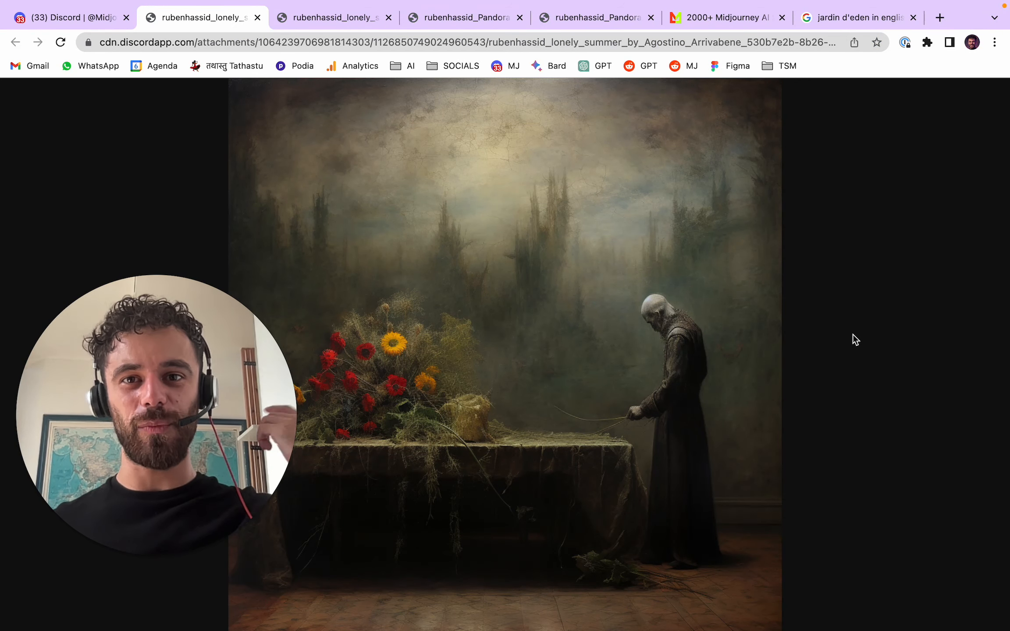
left_click(475, 17)
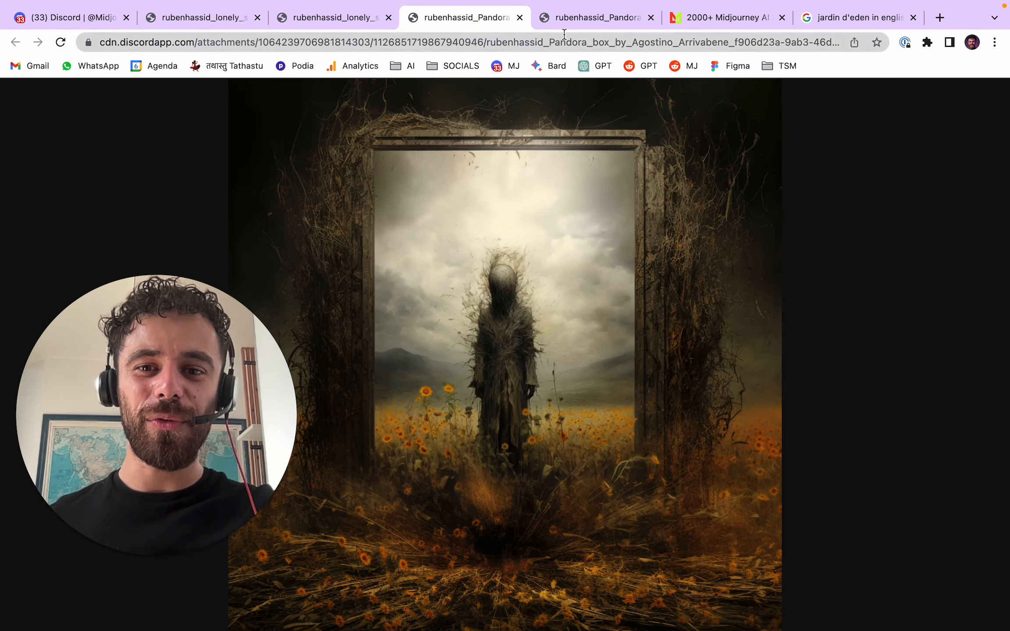
left_click(587, 17)
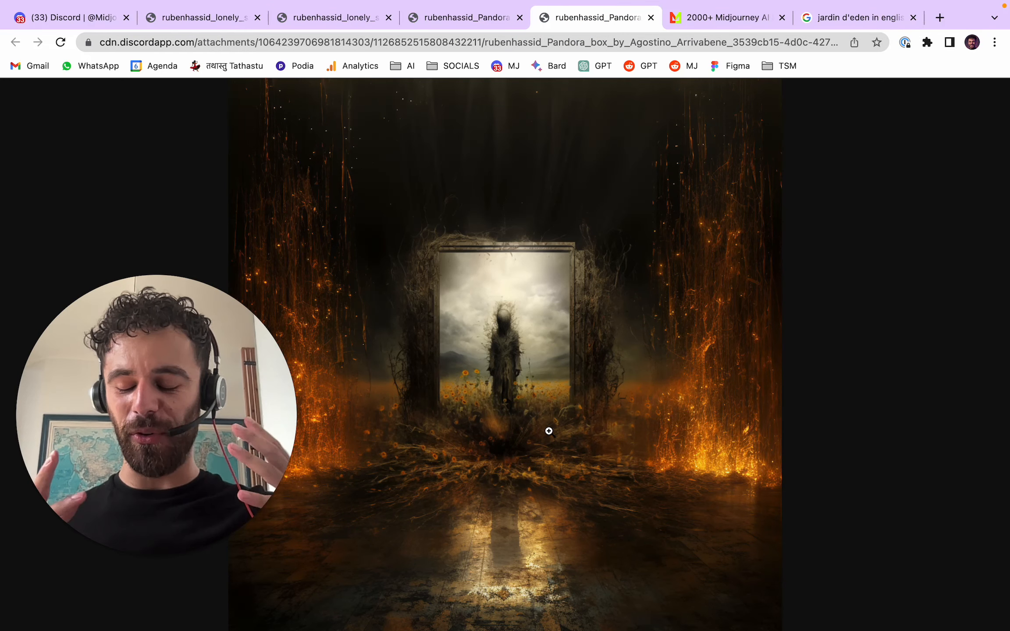